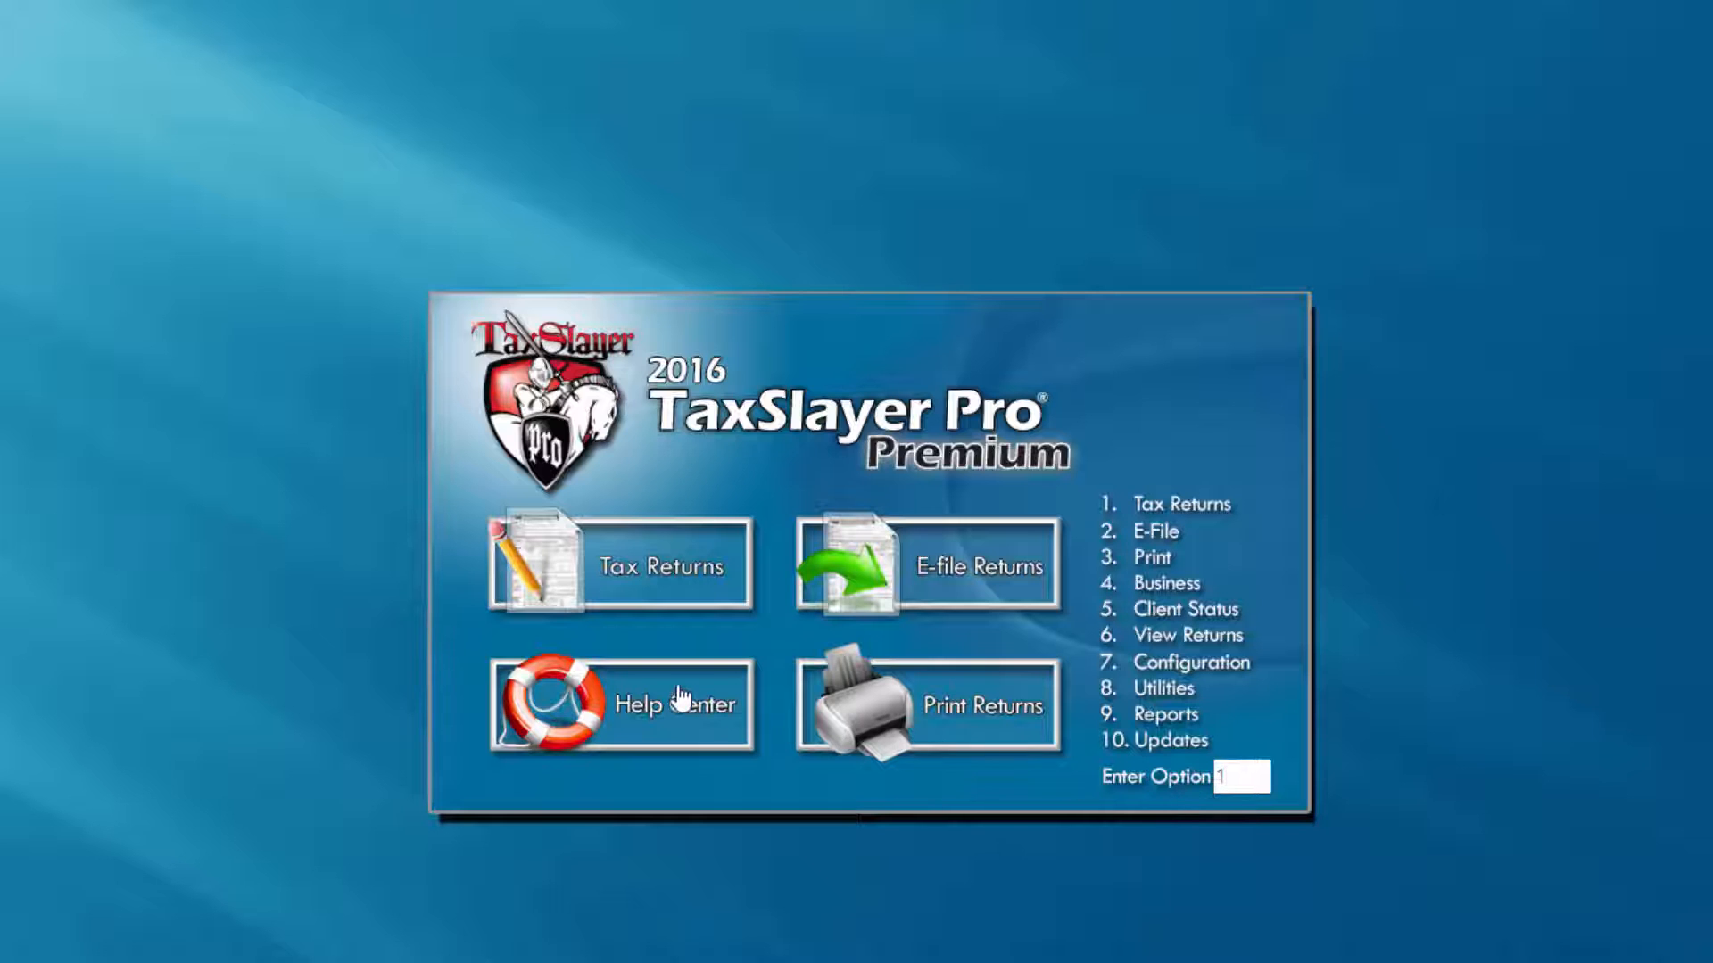
# - Open Tax Returns and acknowledge the Section 7216 disclosure notice to reach the client list
pyautogui.click(631, 580)
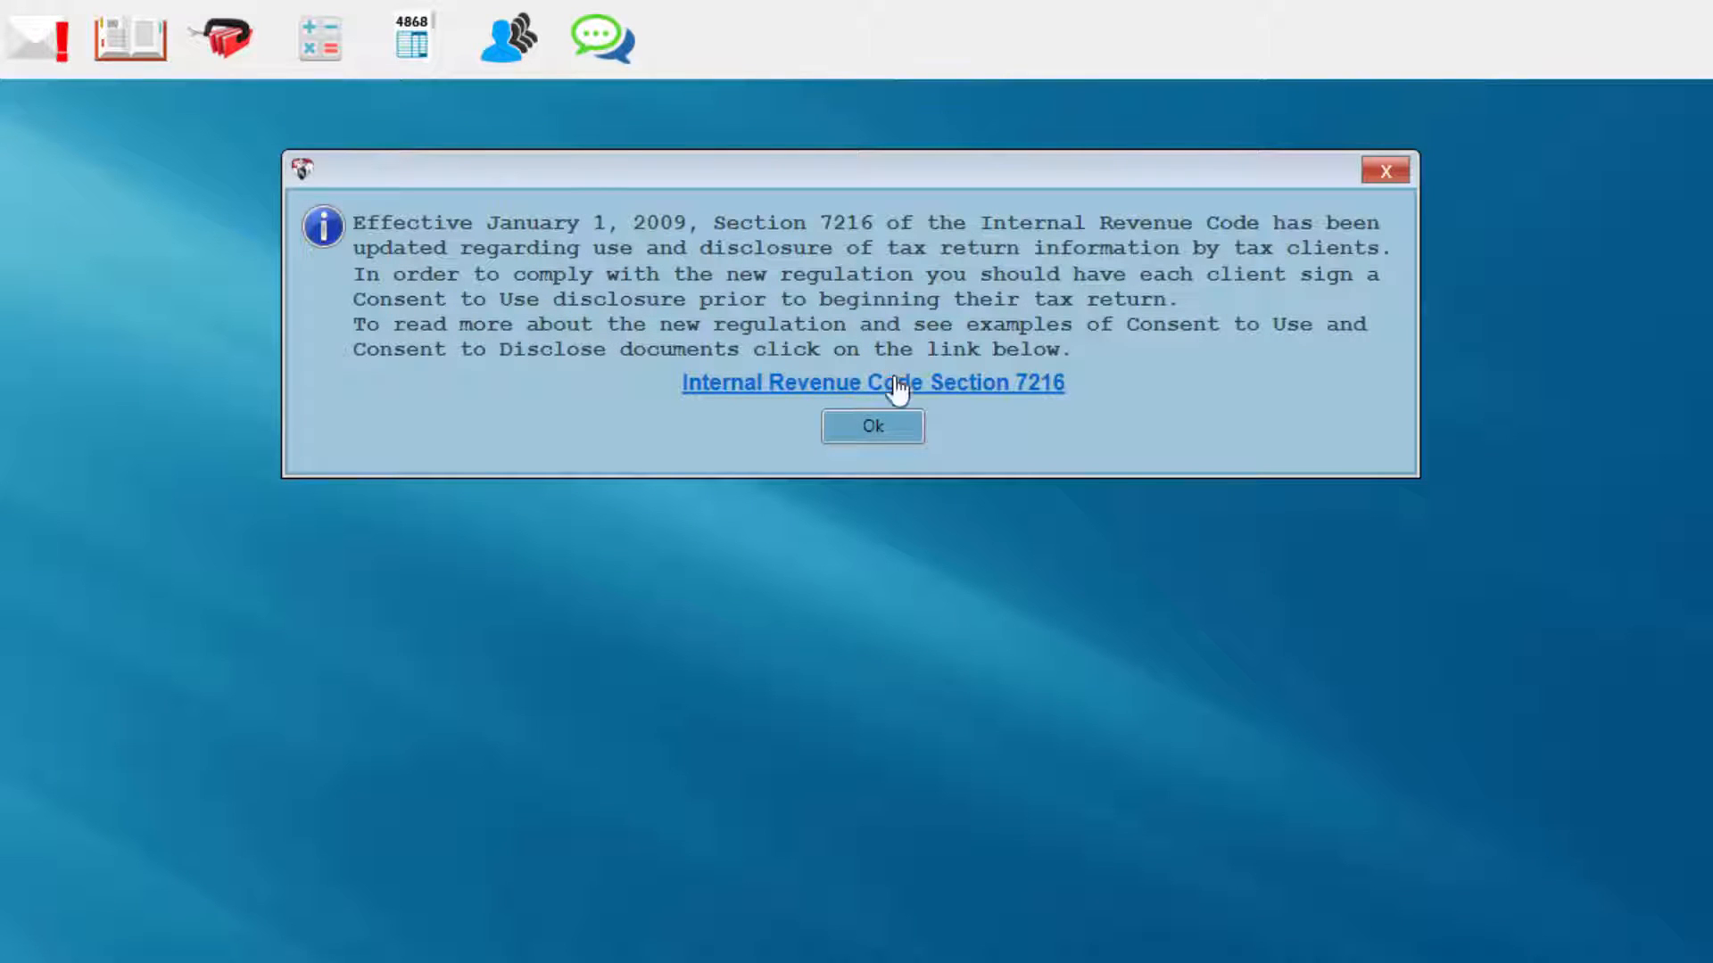
pyautogui.click(879, 439)
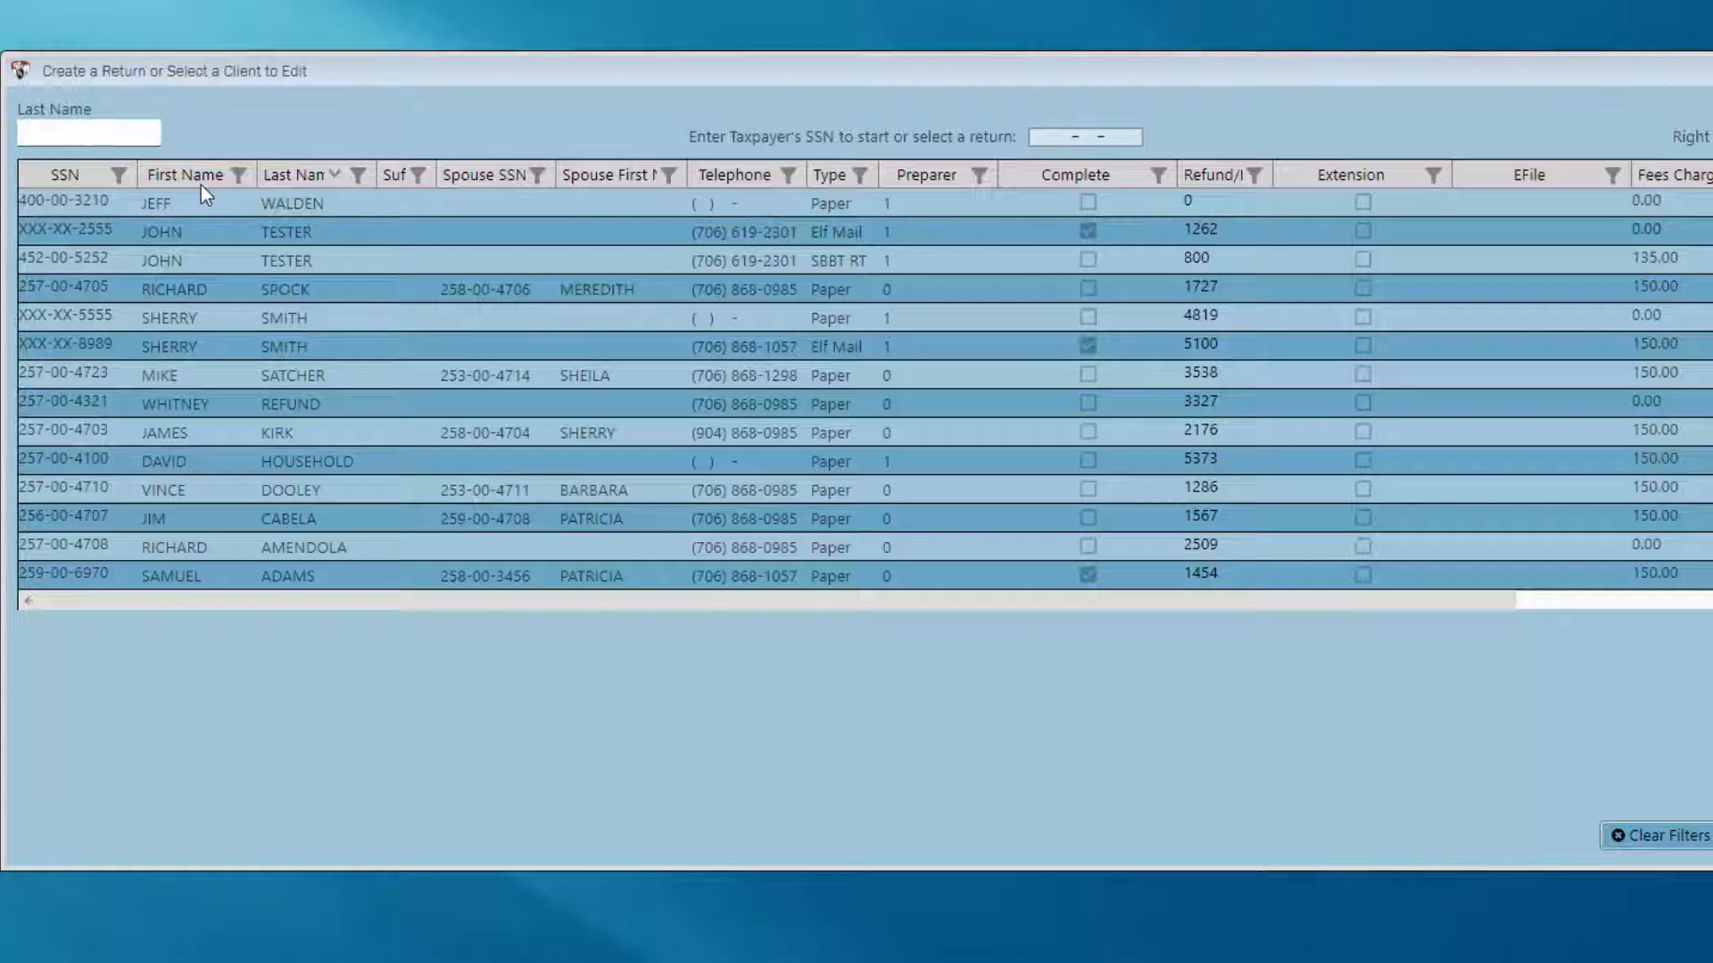
# - Sort the client list by last name and submit the new taxpayer's SSN
pyautogui.click(296, 175)
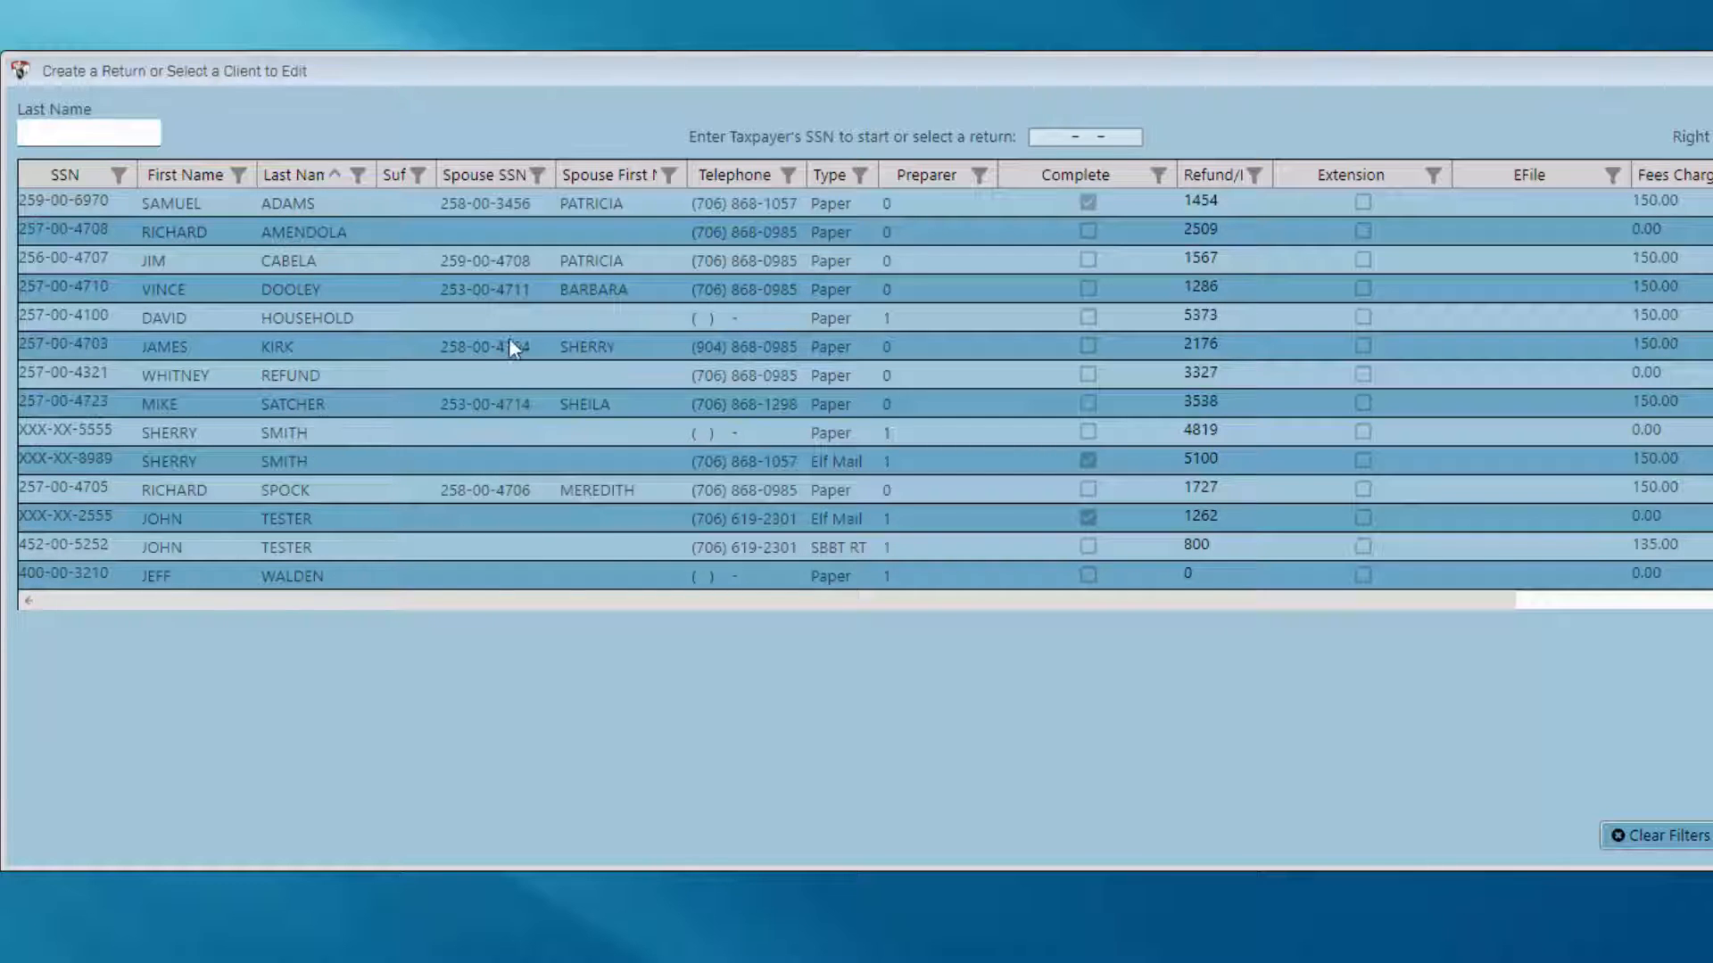
pyautogui.click(1062, 138)
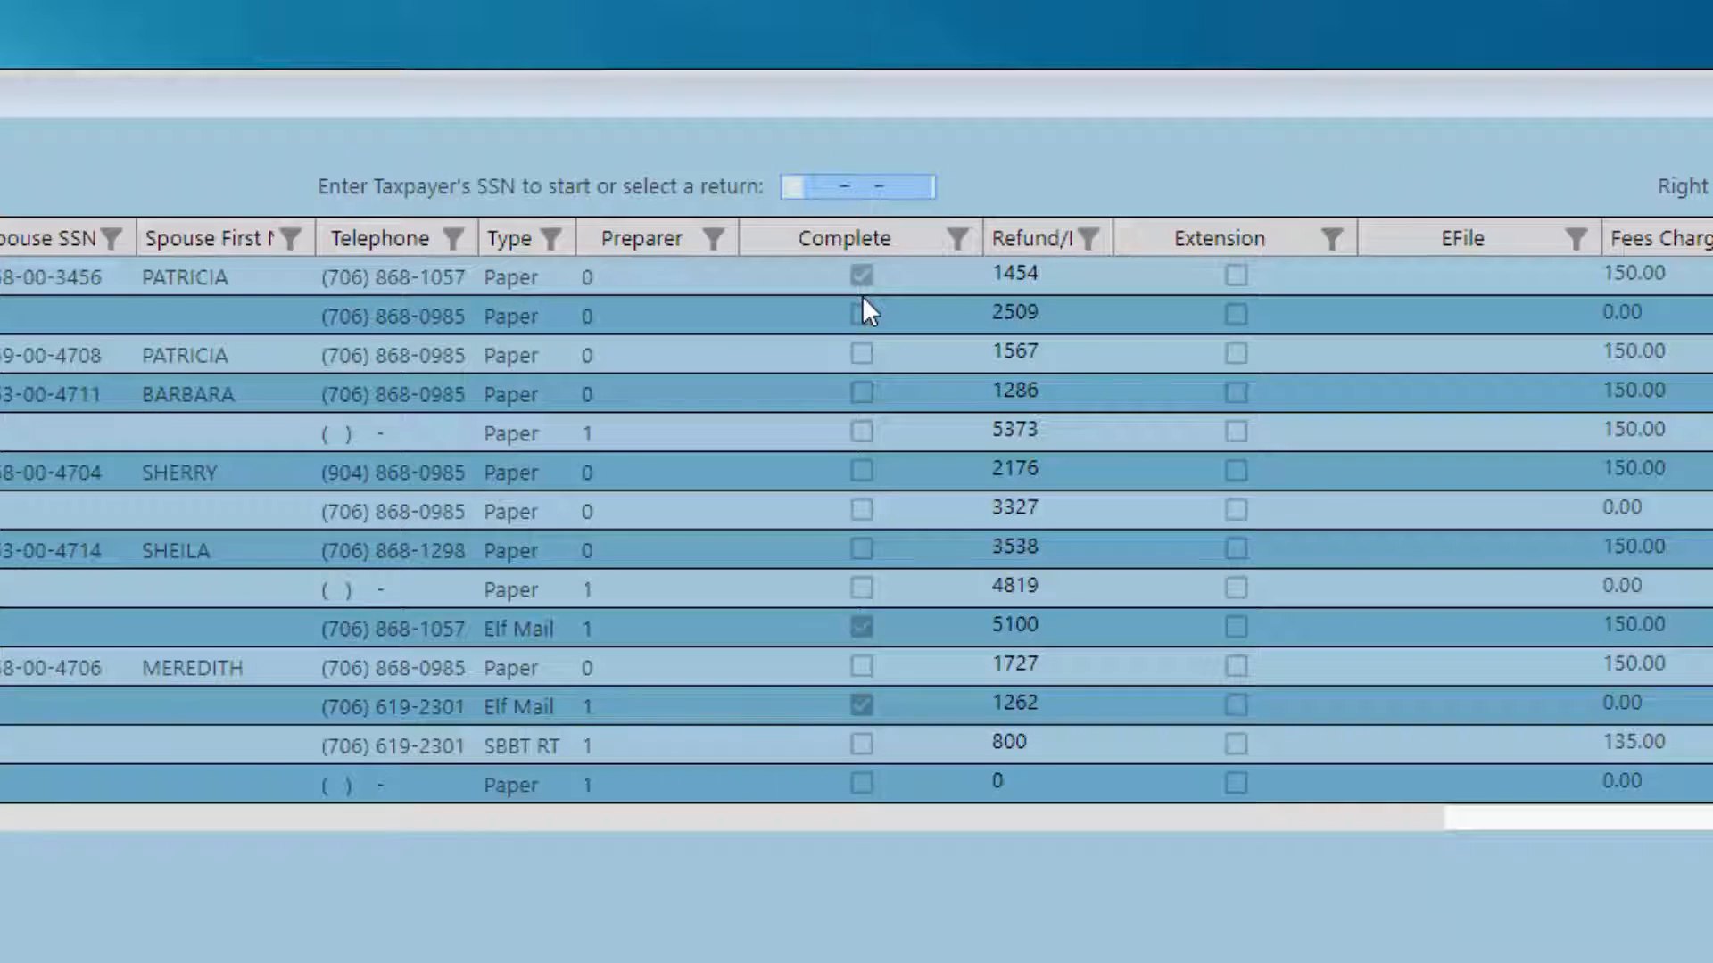
pyautogui.write('256-00-3210')
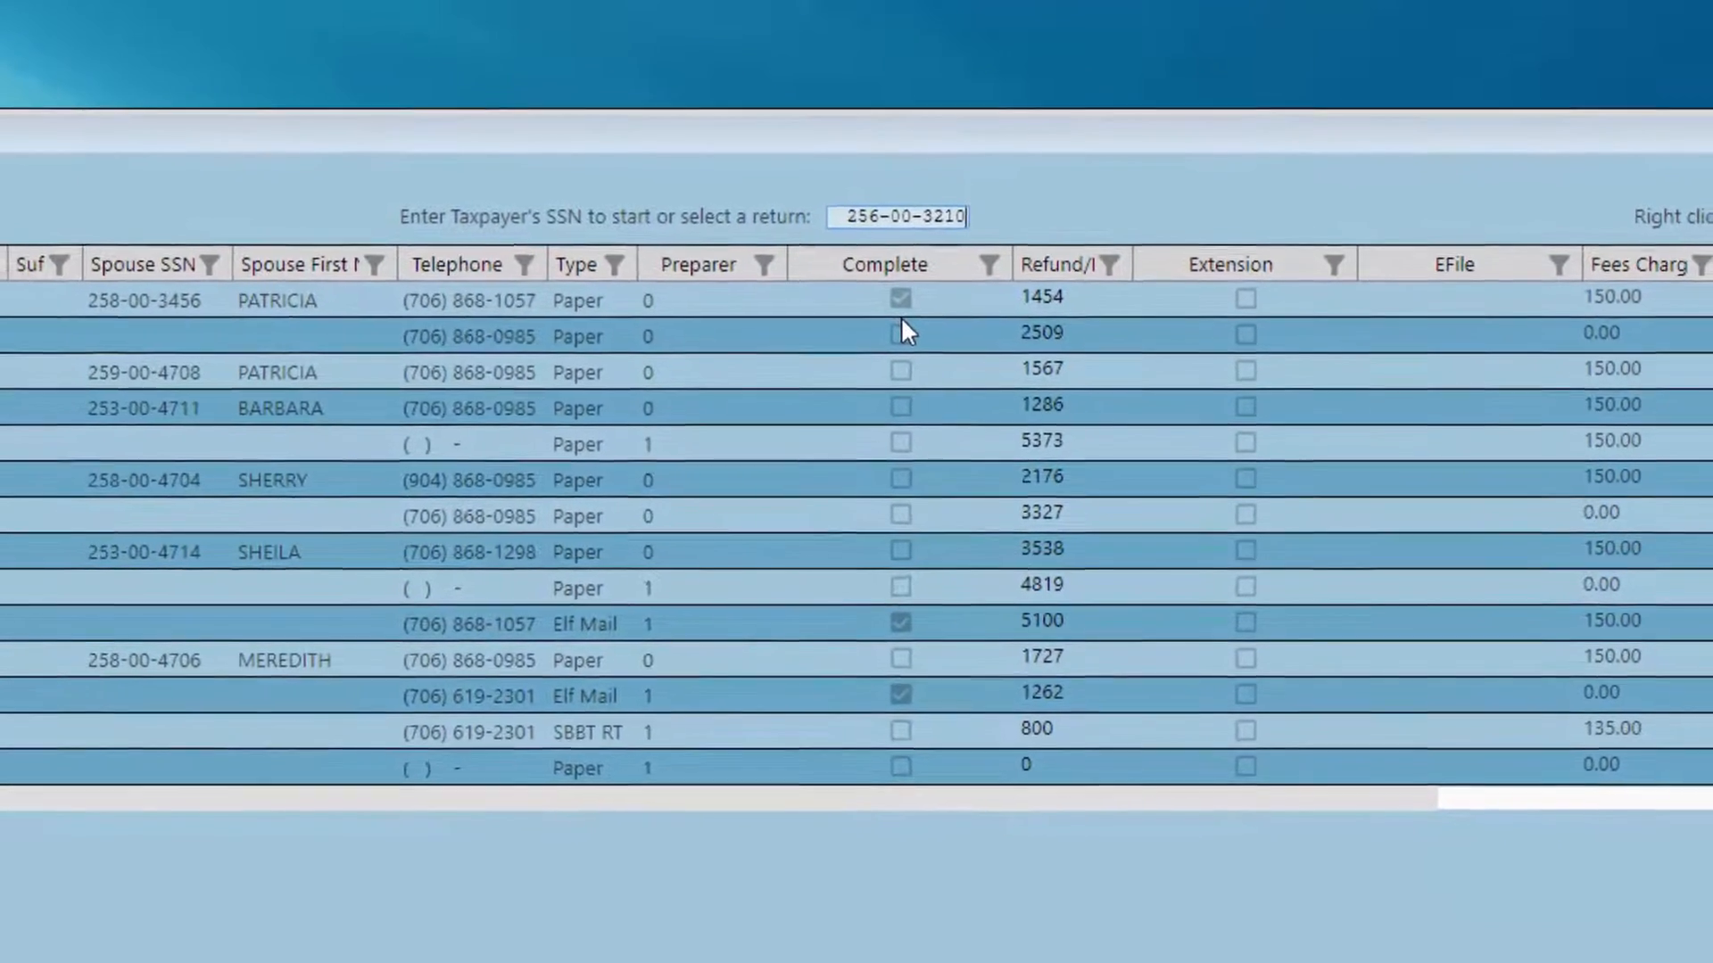
pyautogui.press('Return')
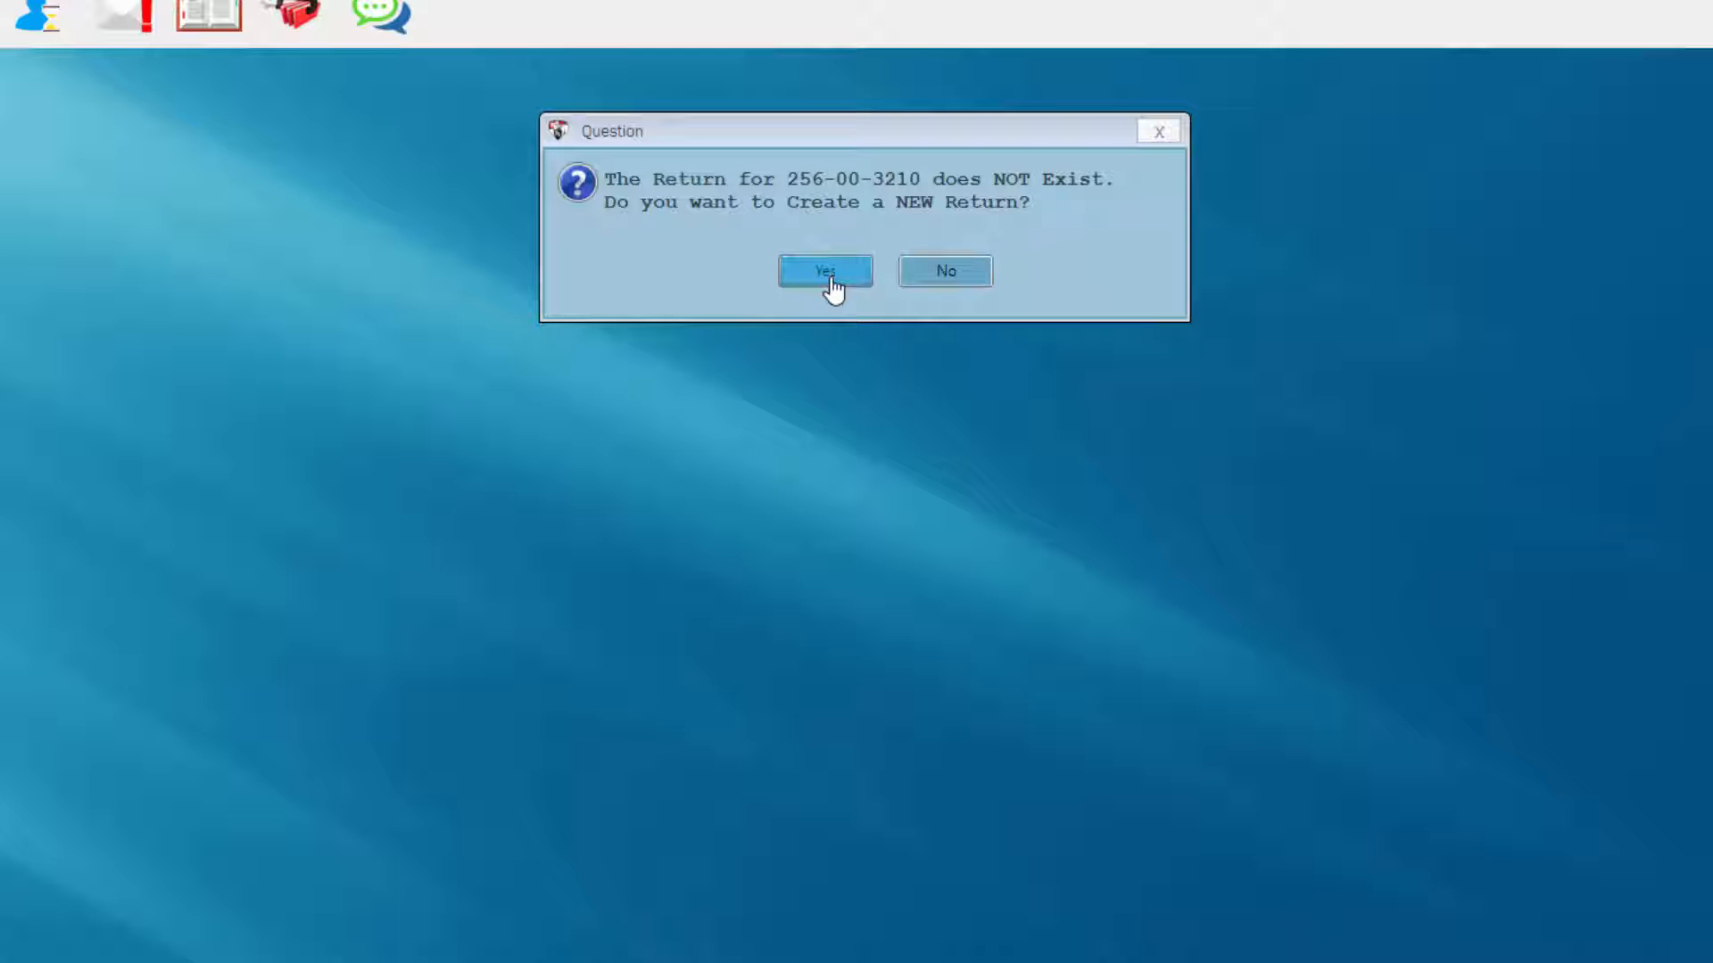
# - Create a new return for this SSN with filing status 4. Head of Household
pyautogui.click(826, 272)
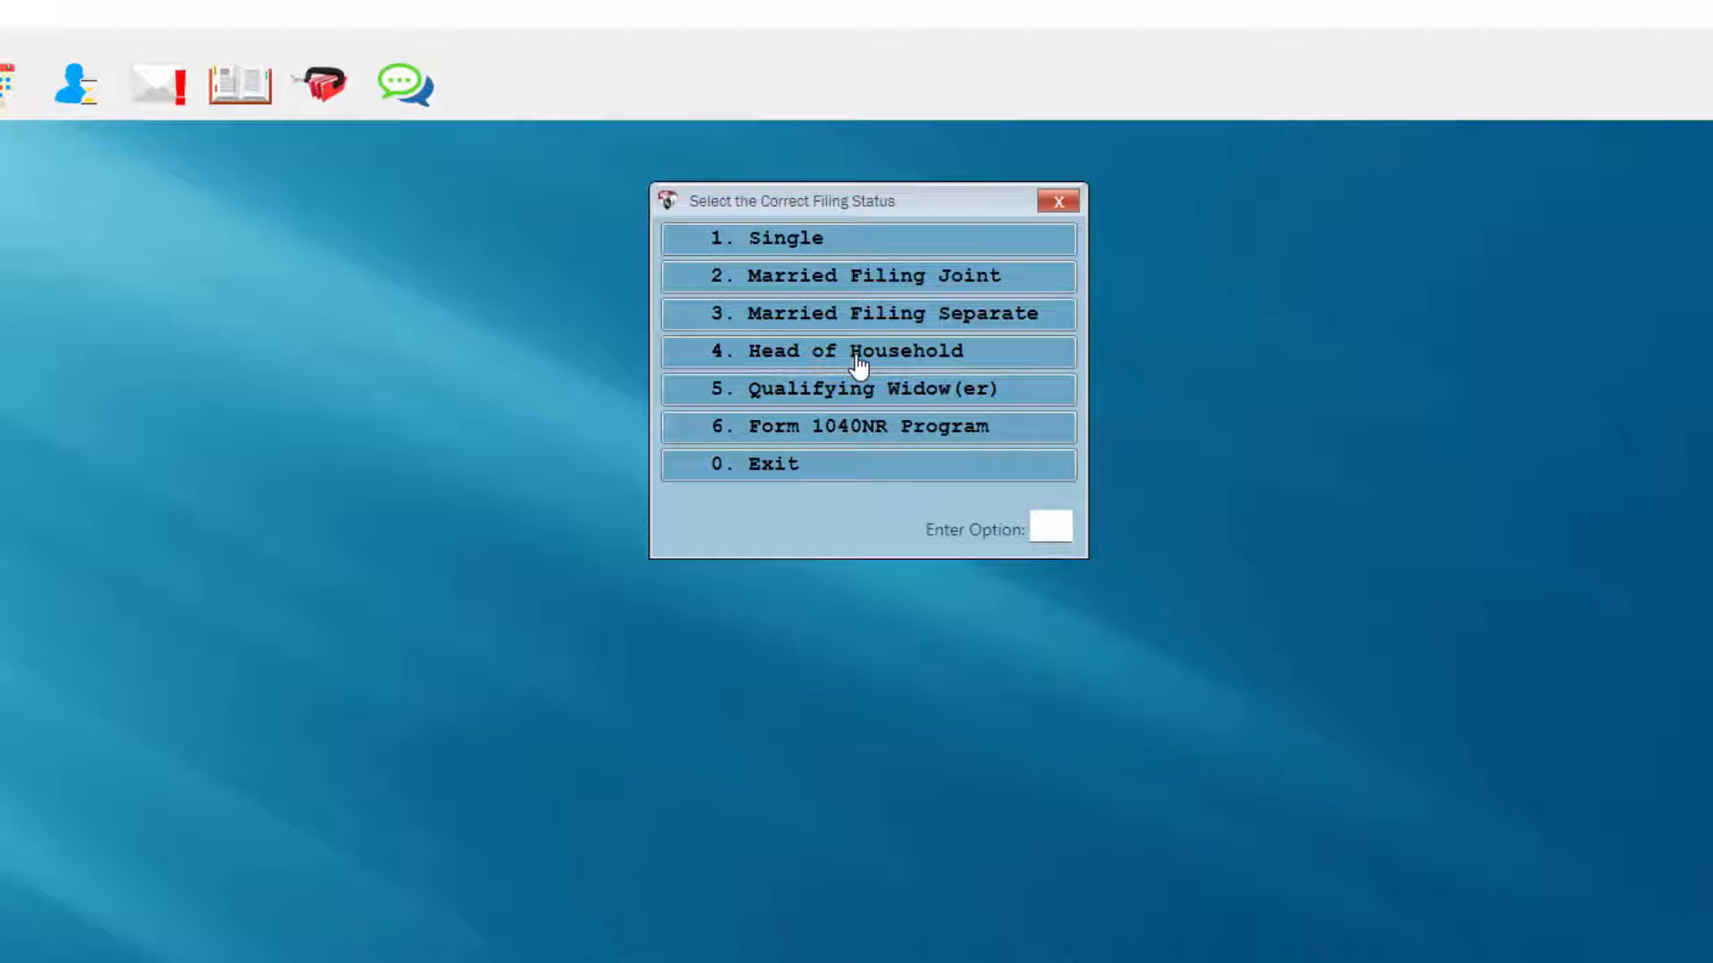
pyautogui.click(859, 364)
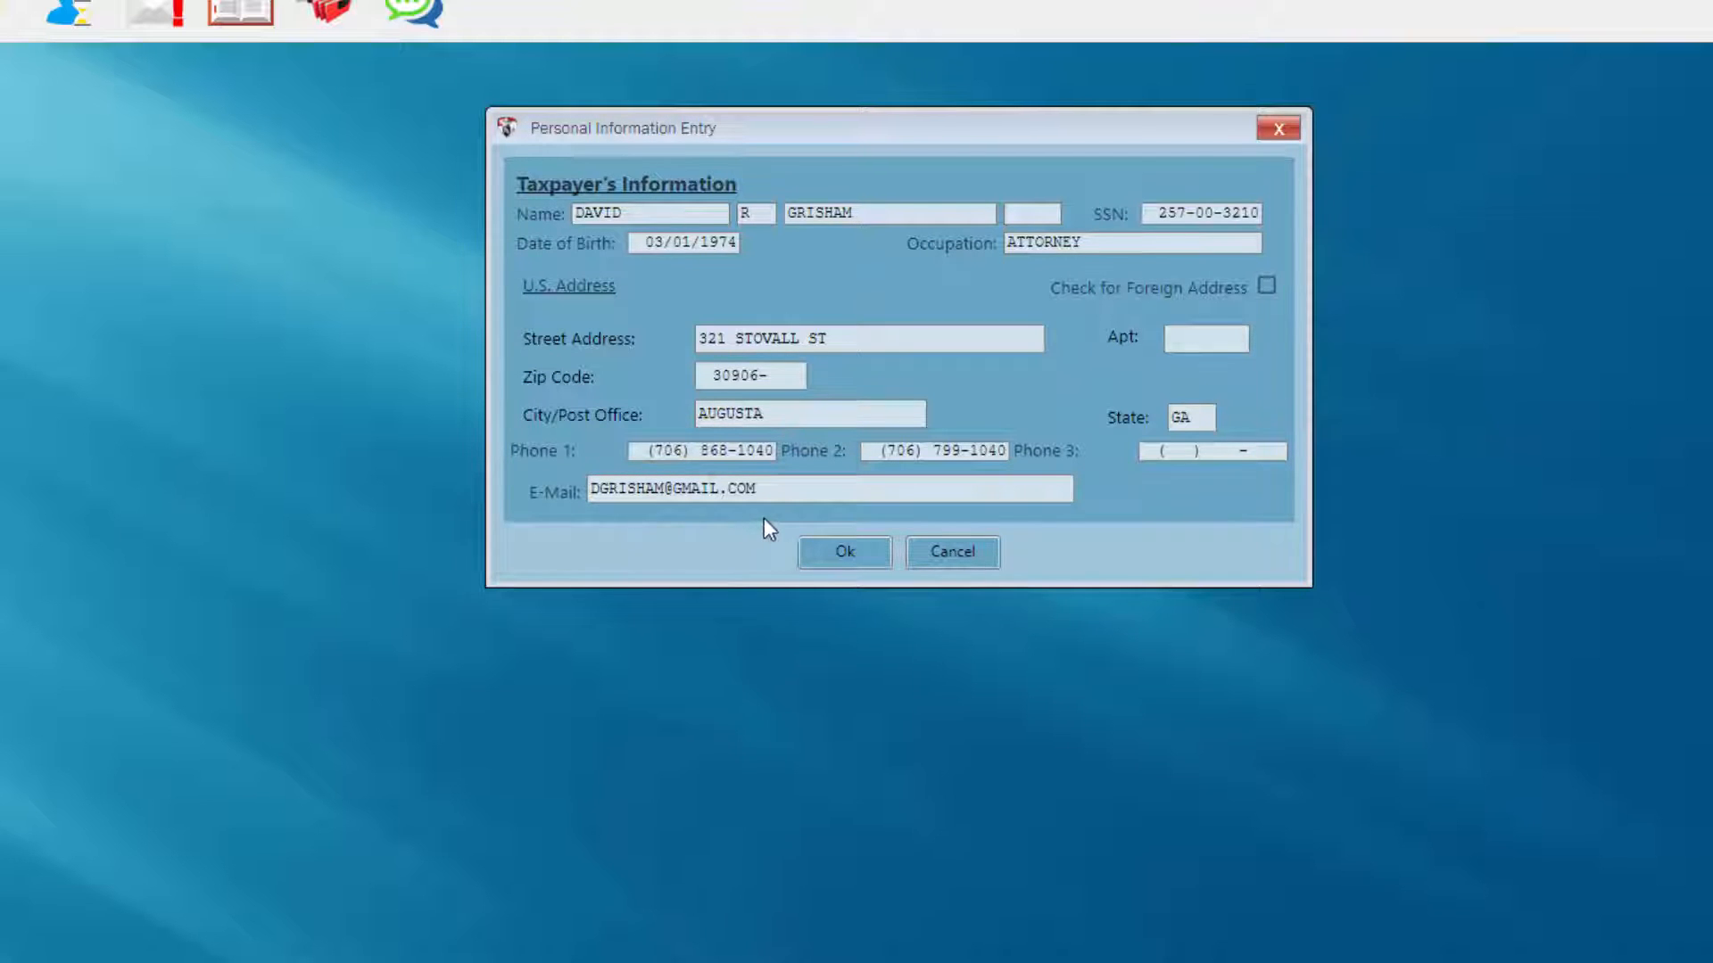
# - Save the taxpayer's personal information and exit the Name & Address Menu
pyautogui.click(821, 552)
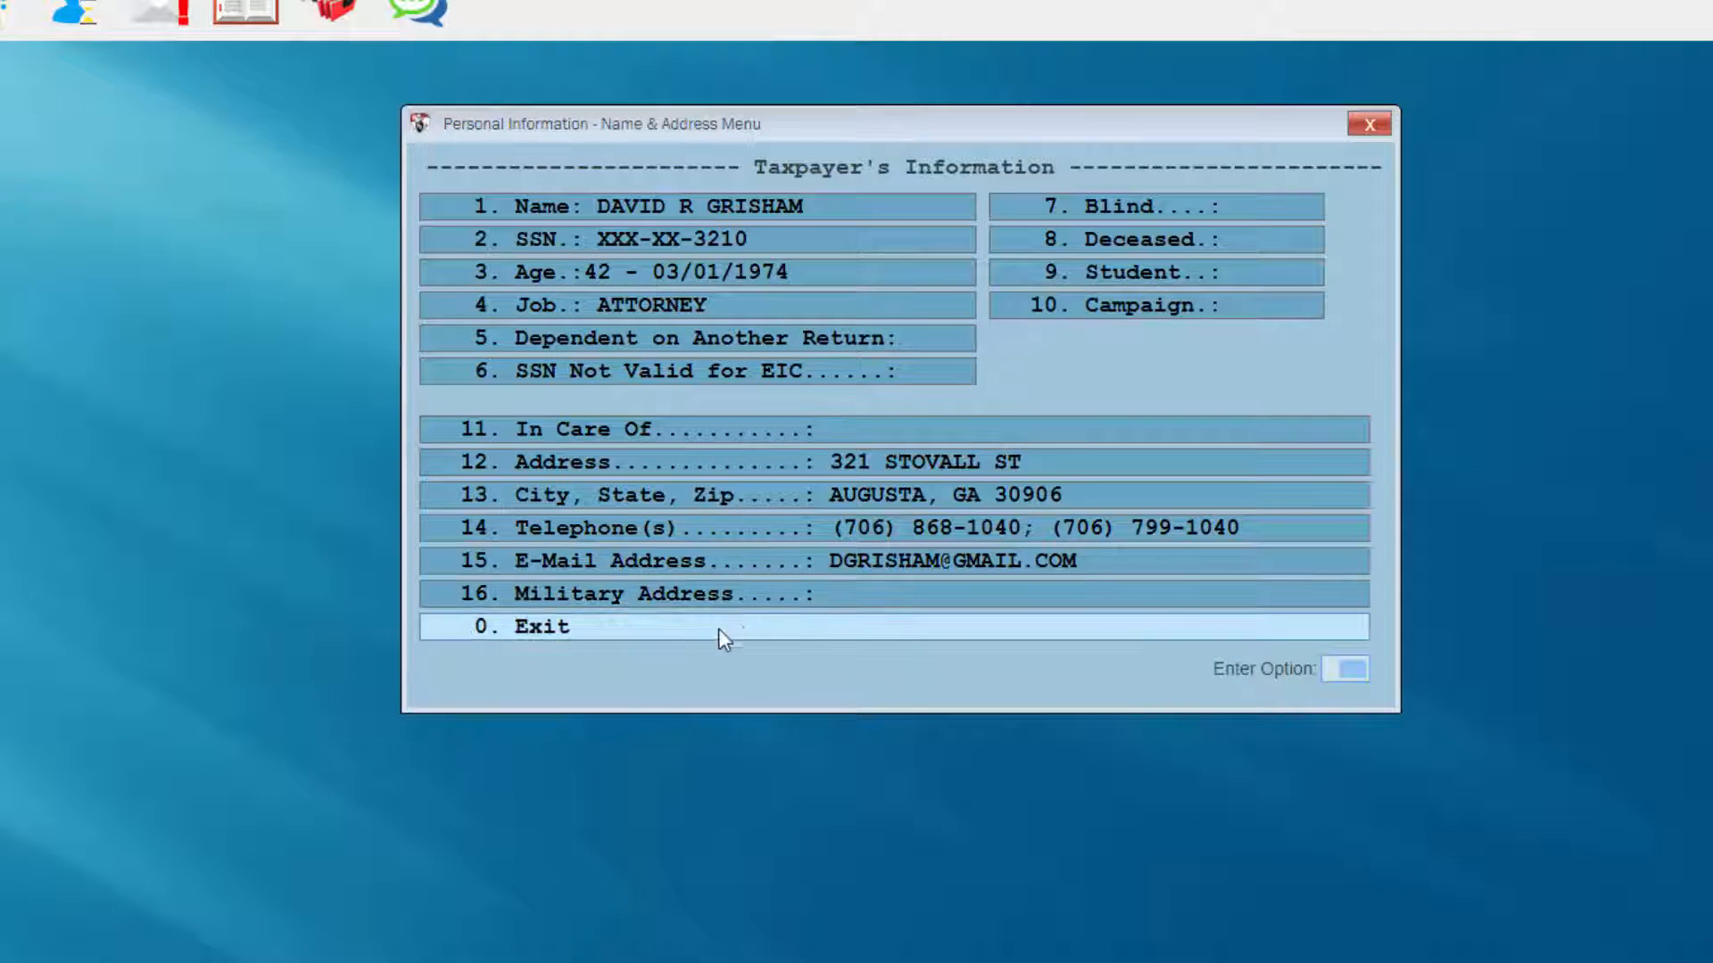
pyautogui.click(663, 631)
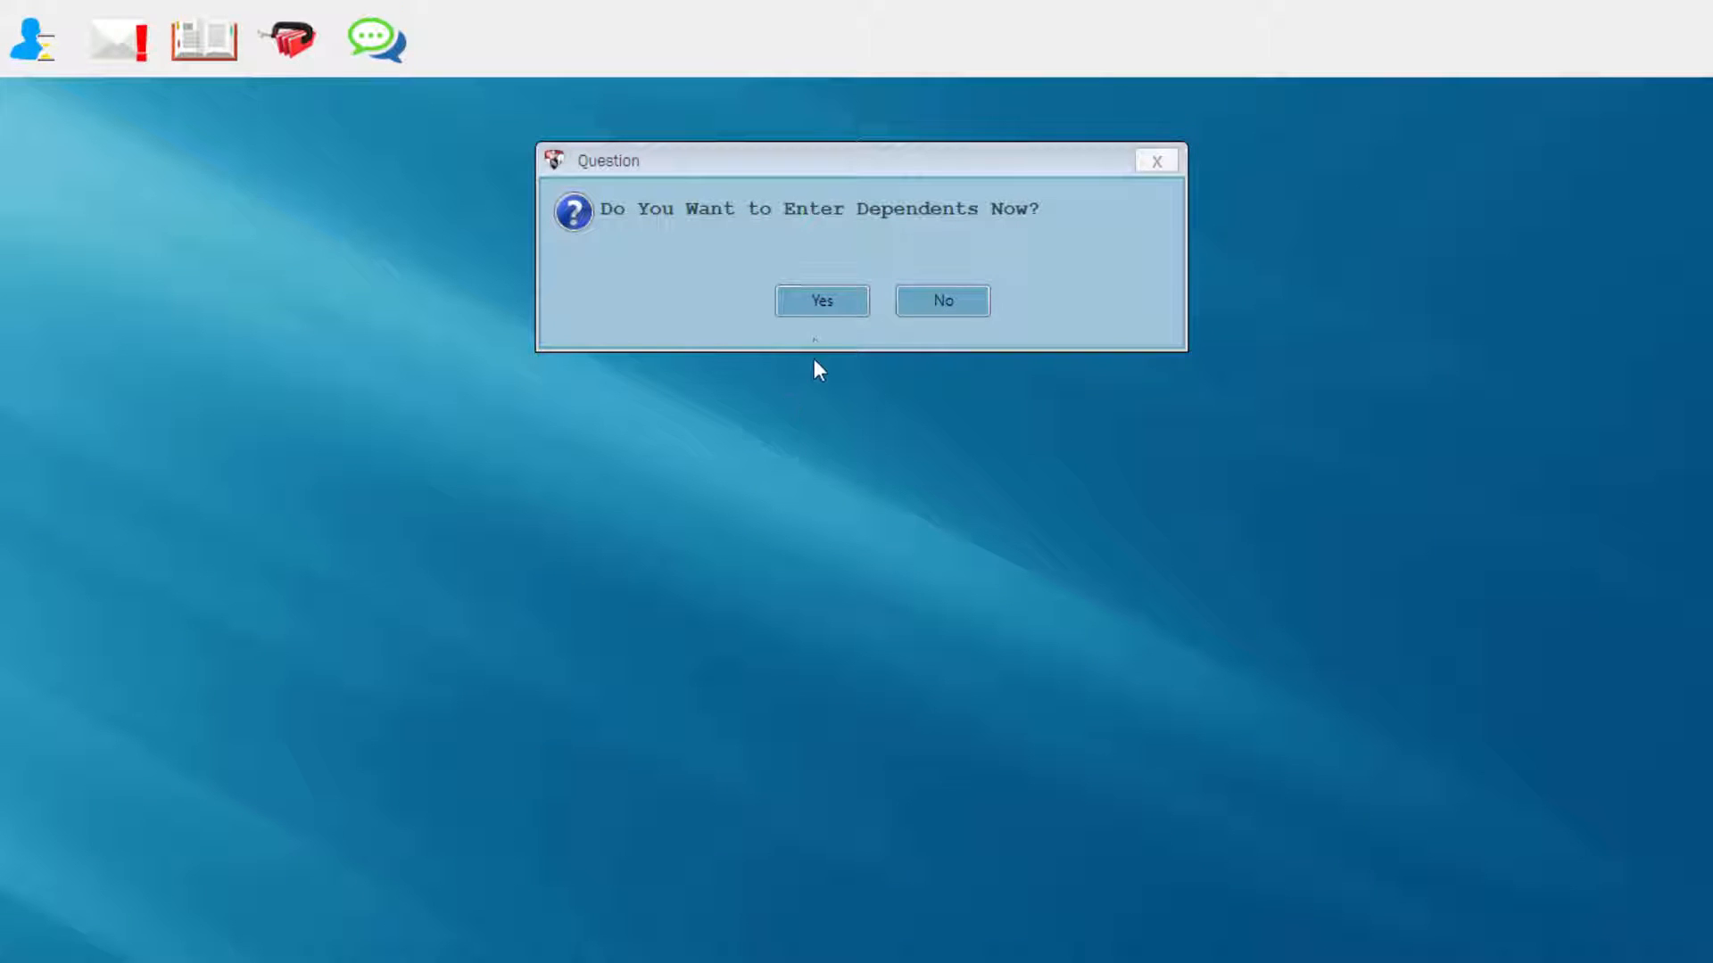
# - Choose to enter dependents now and start a new dependent entry
pyautogui.click(832, 309)
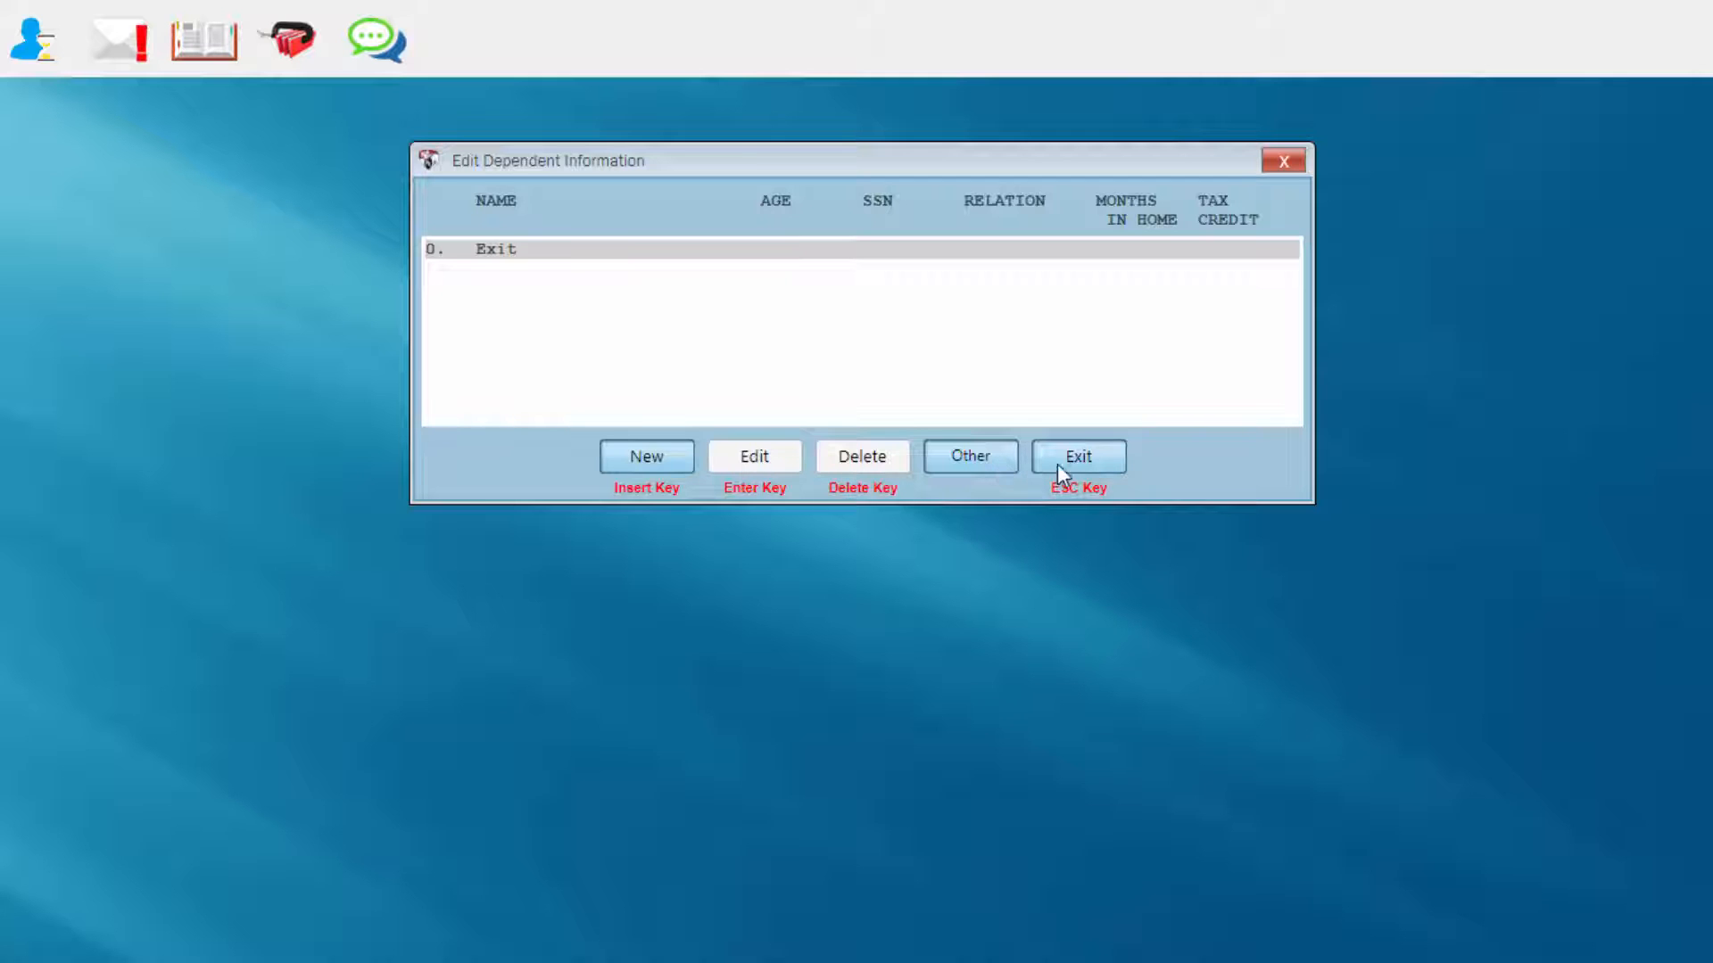
pyautogui.click(655, 458)
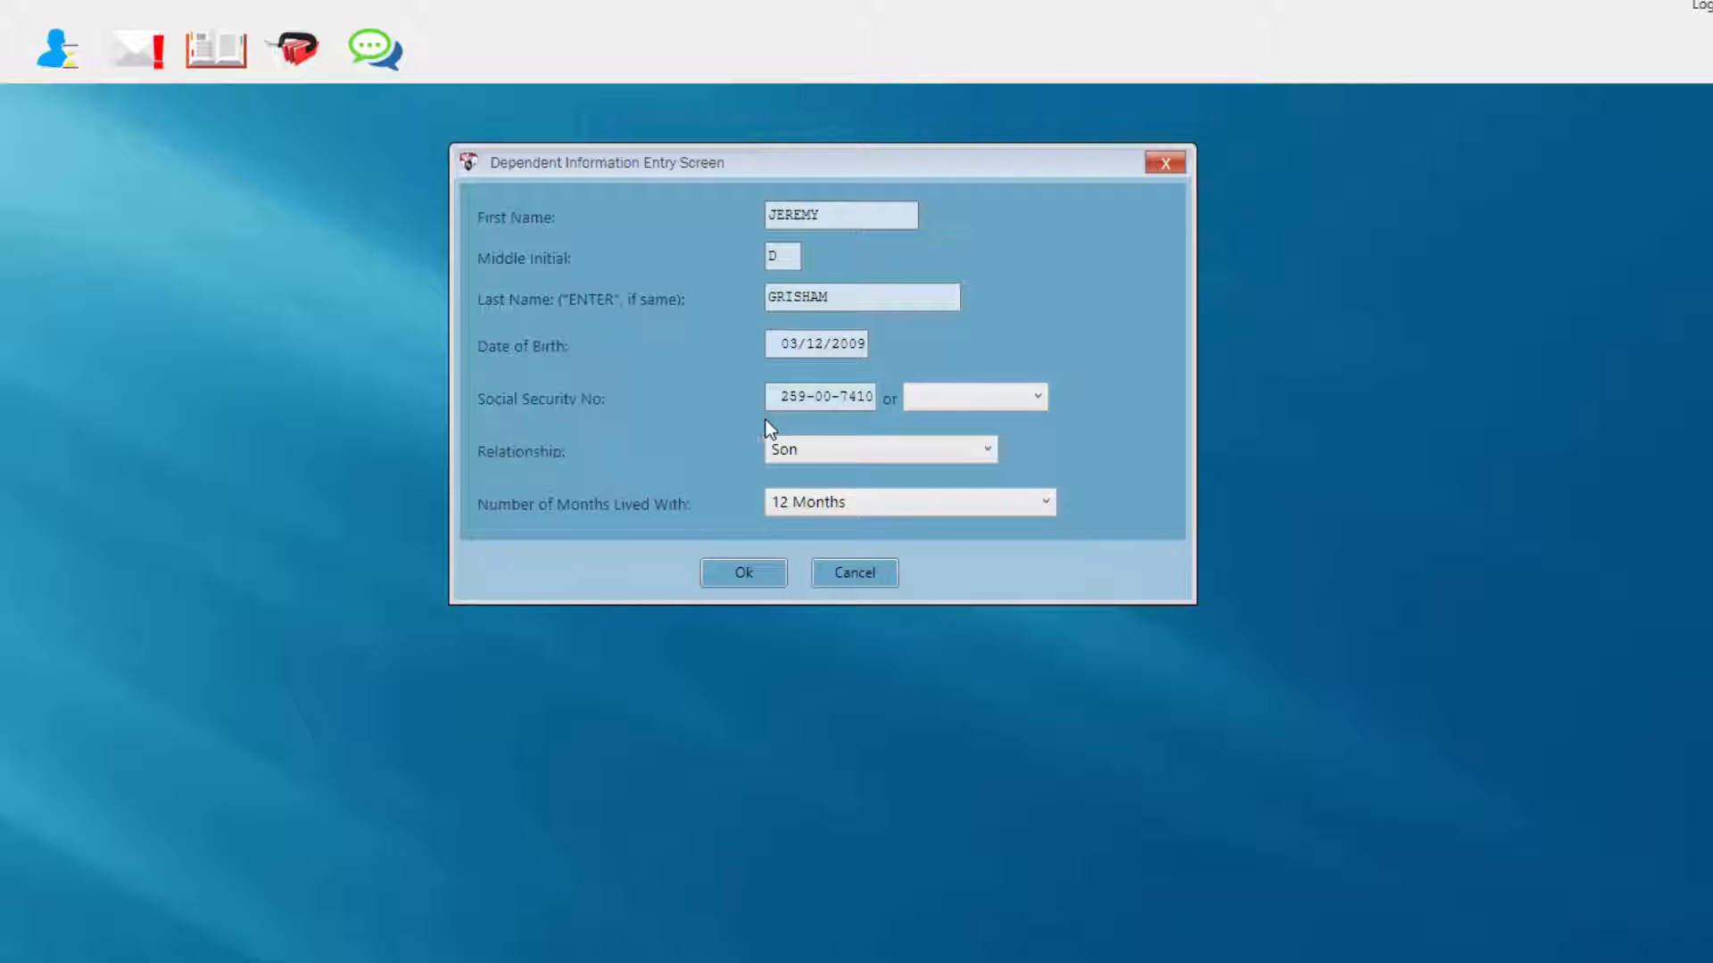
# - Set the dependent's relationship to Son with 12 Months lived with, and save the dependent
pyautogui.click(988, 451)
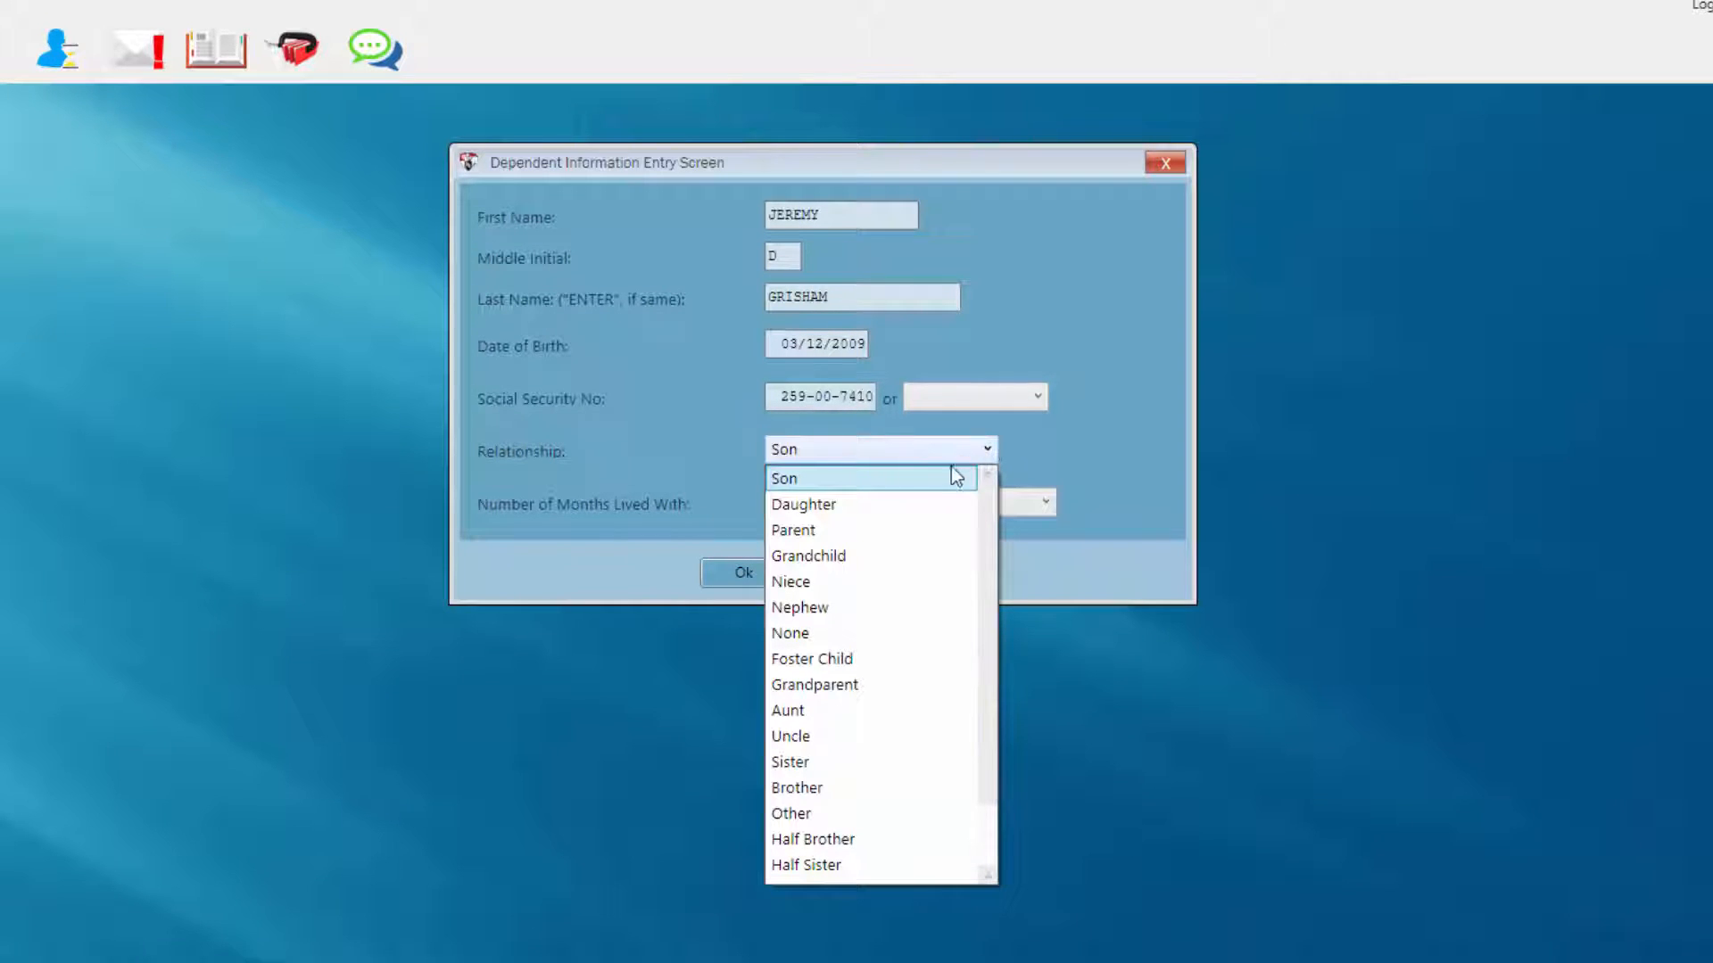
pyautogui.click(882, 480)
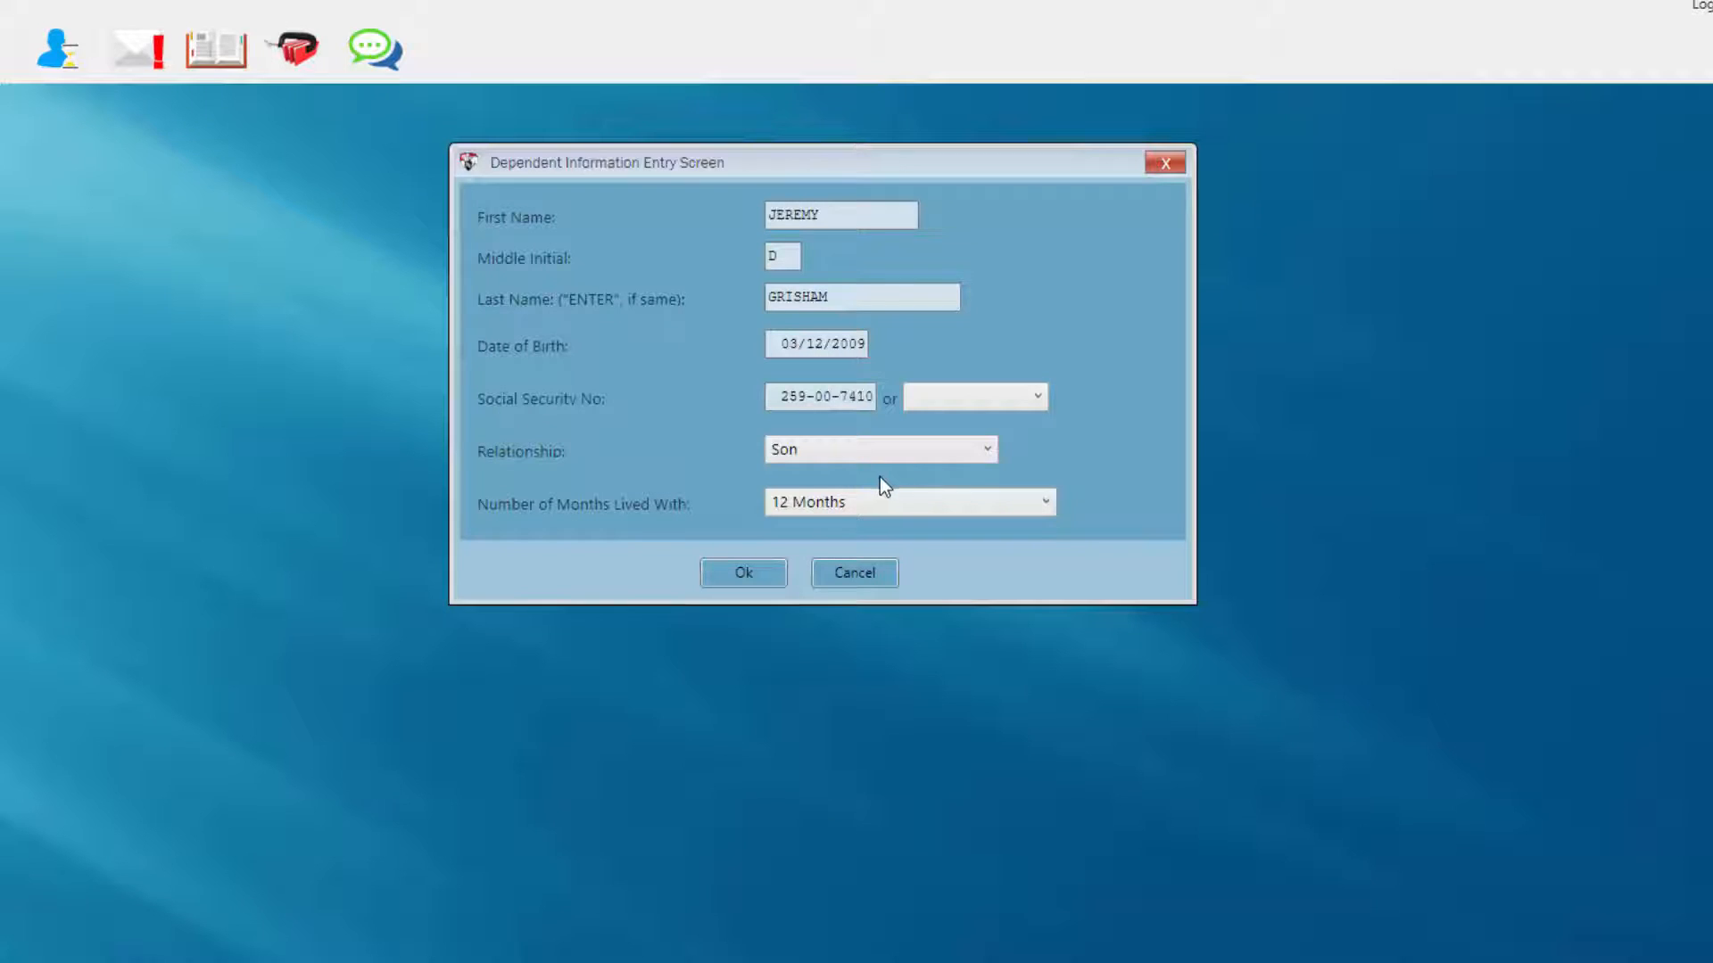
pyautogui.click(1046, 502)
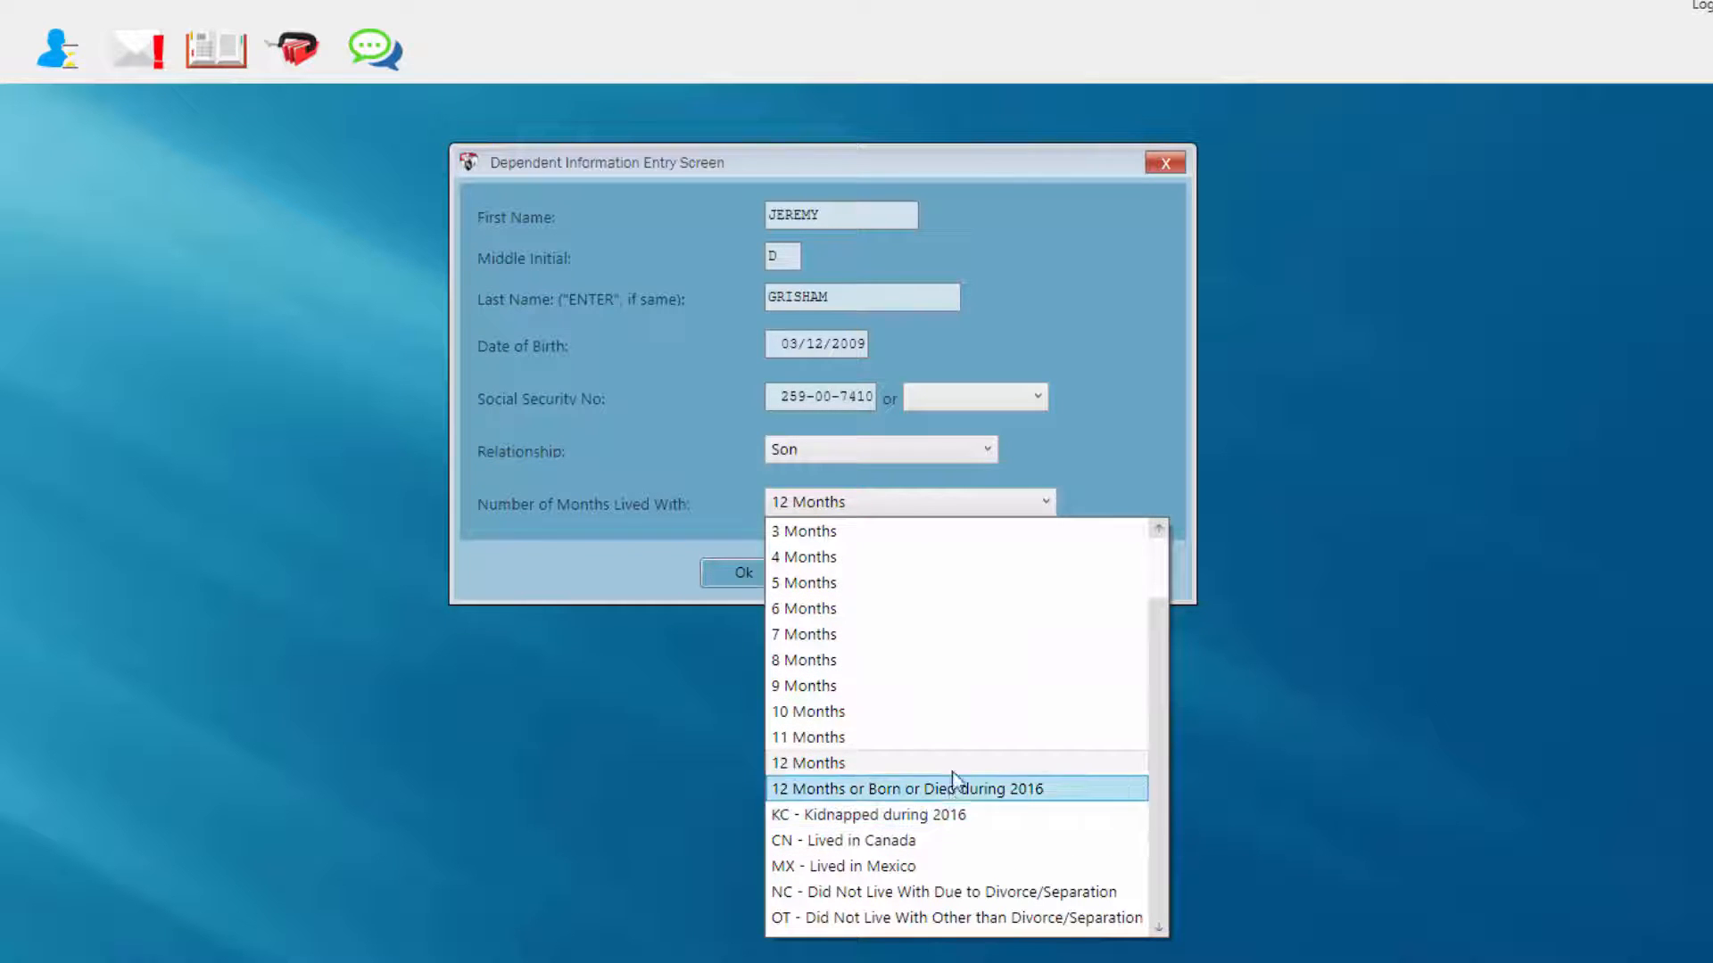
pyautogui.click(935, 505)
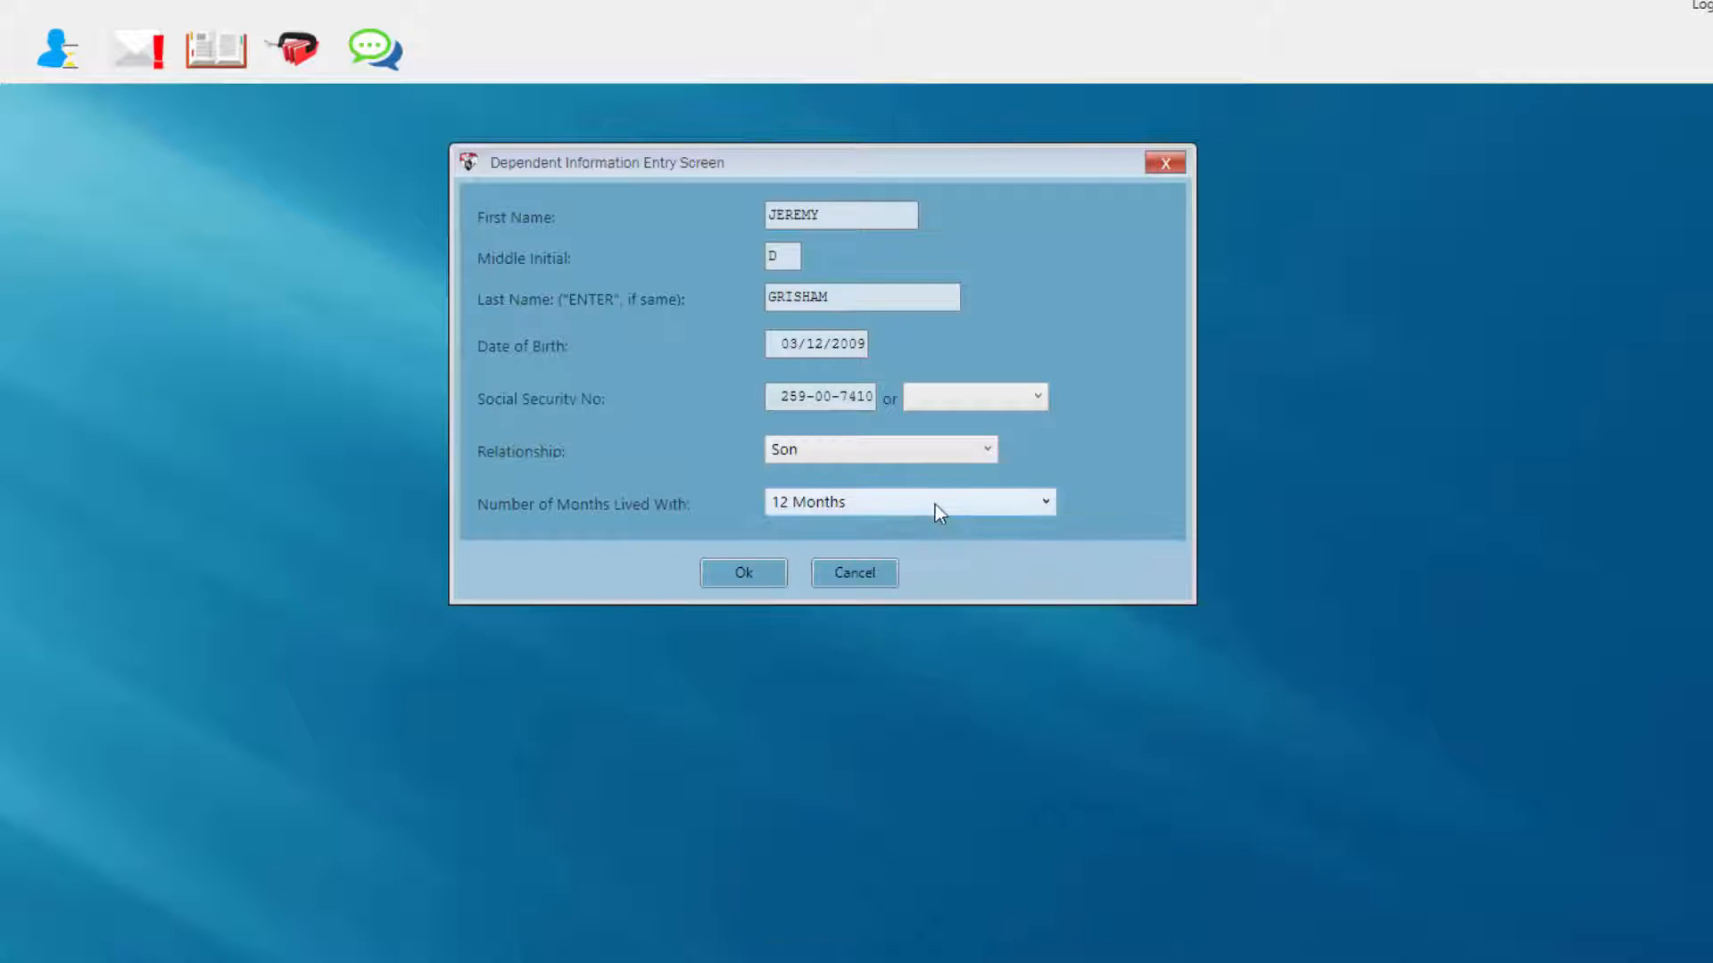
pyautogui.click(743, 573)
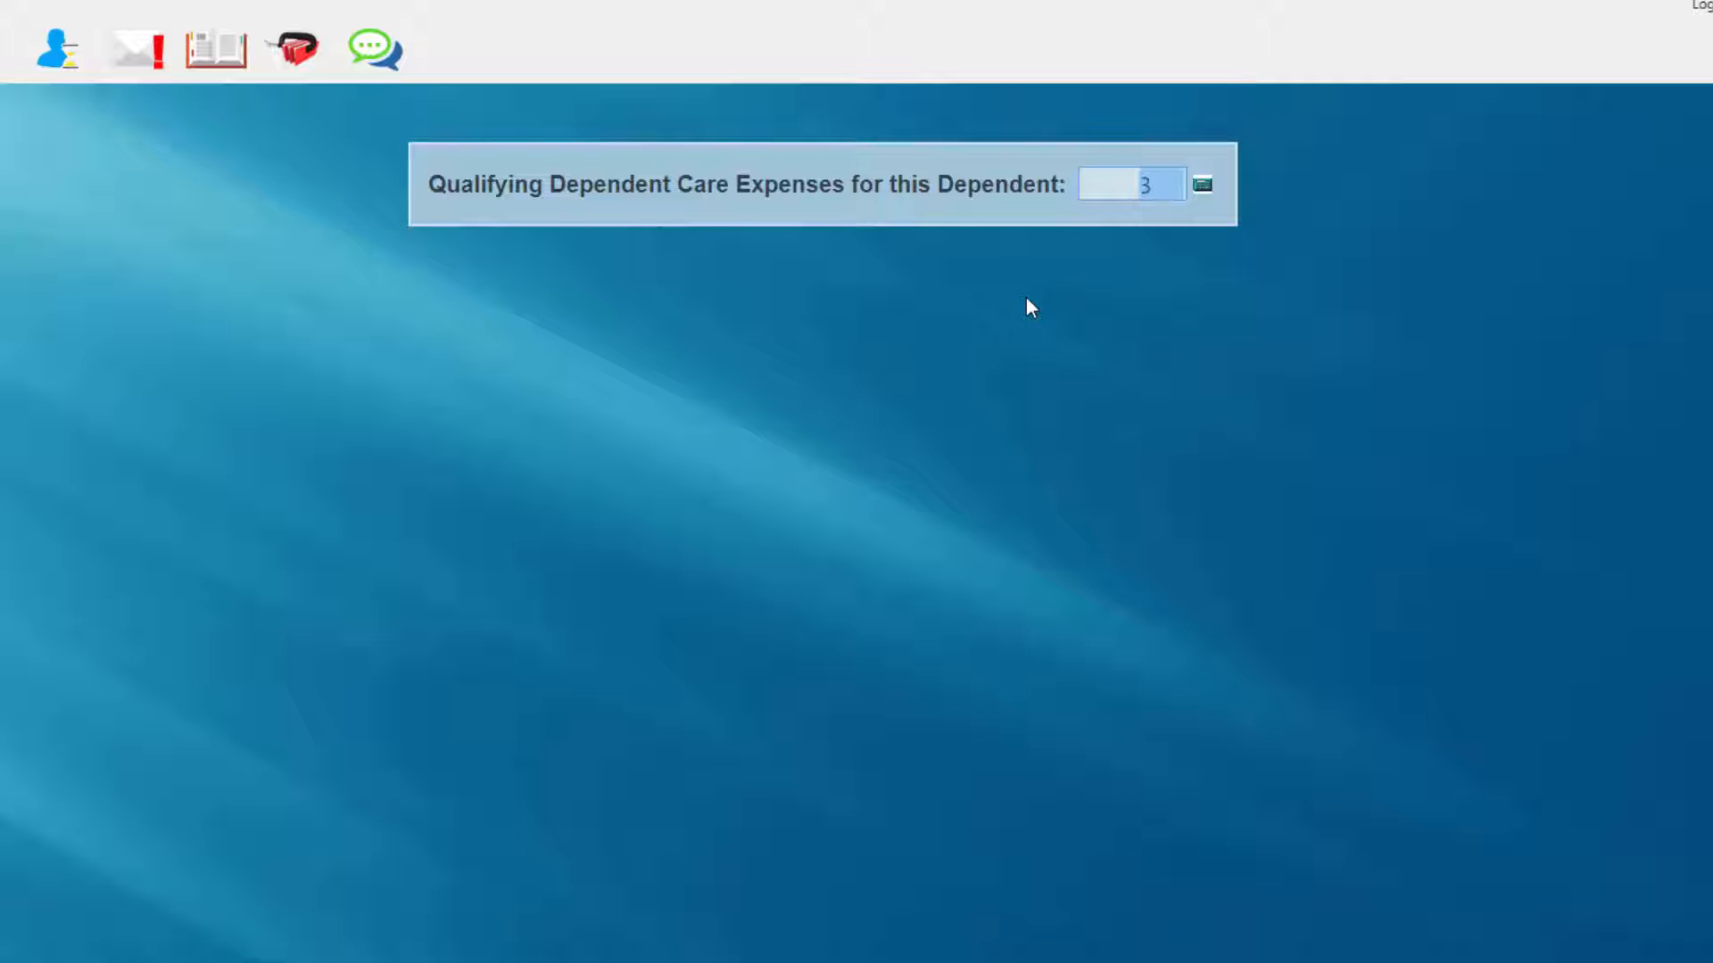
# - Enter 3600 as qualifying dependent care expenses and answer Yes to the due diligence question
pyautogui.write('3600')
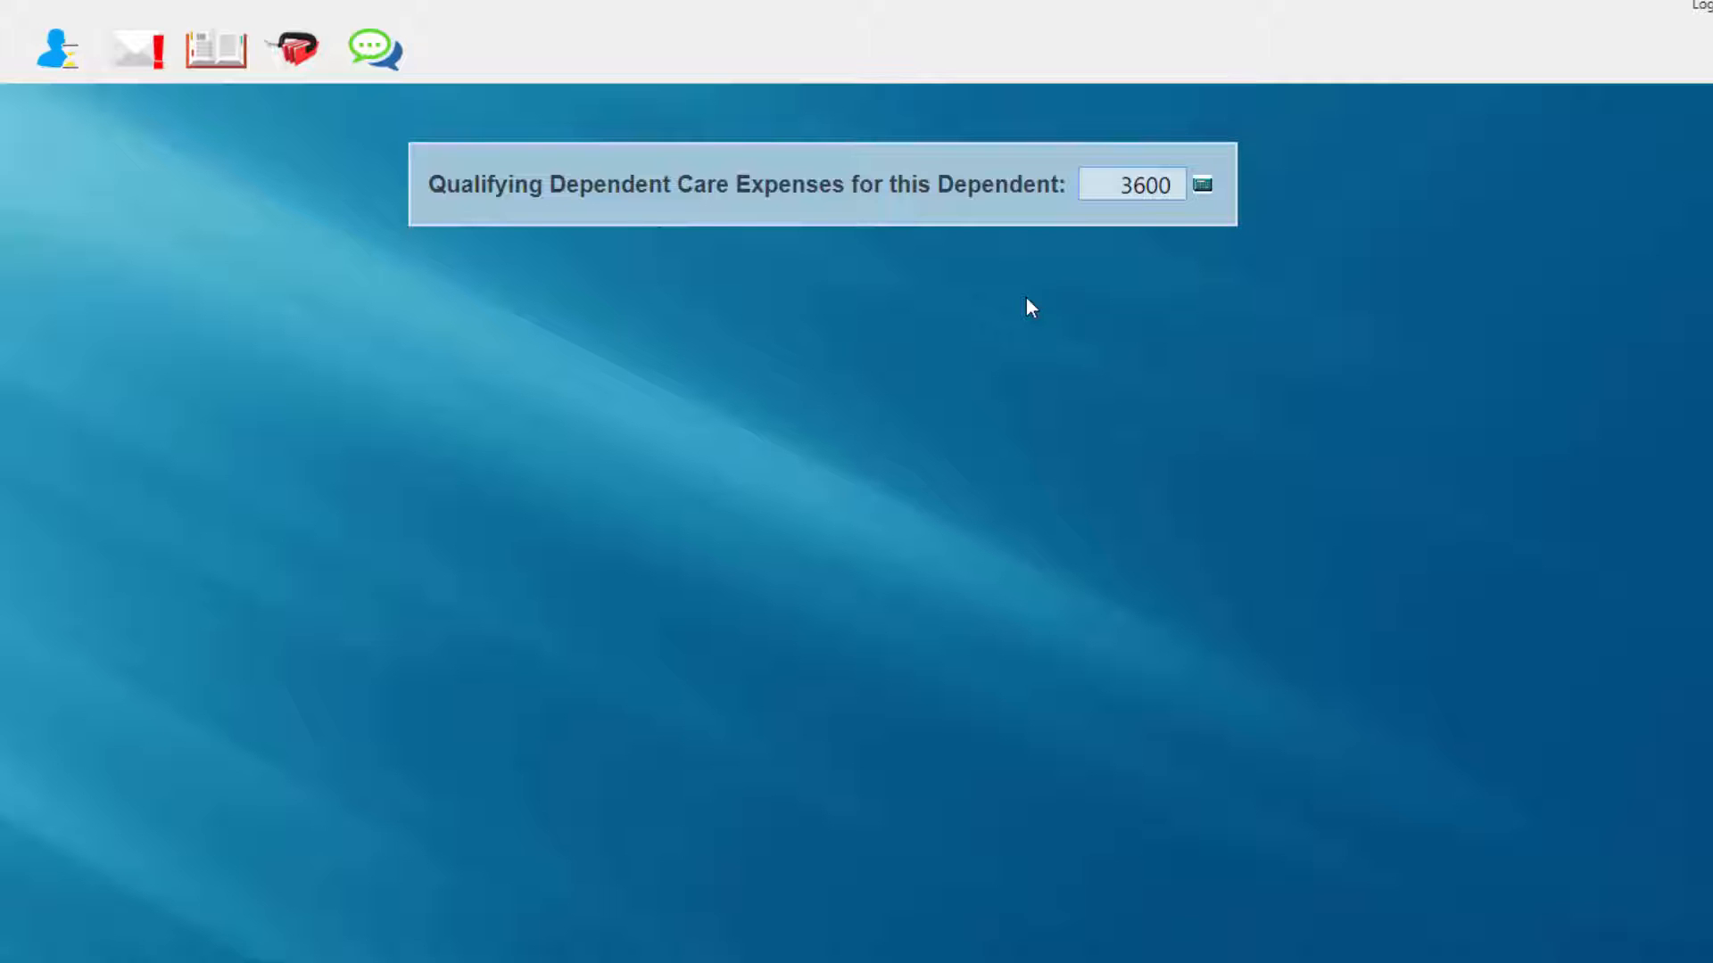
pyautogui.press('Return')
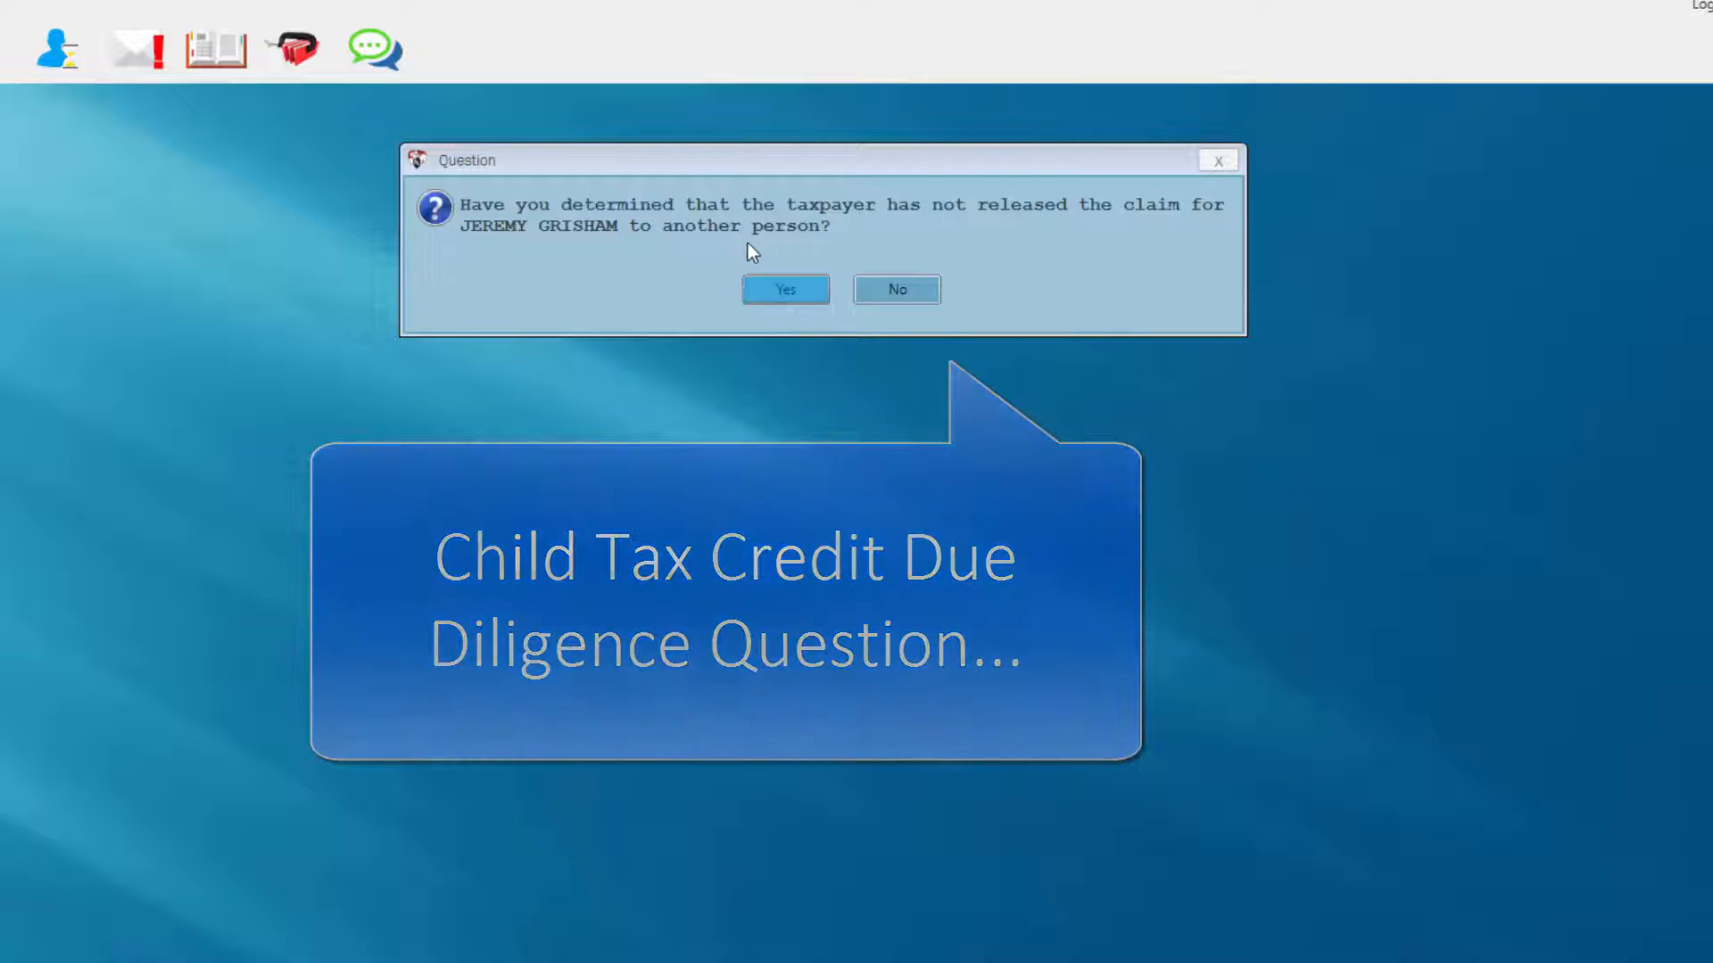
pyautogui.click(765, 307)
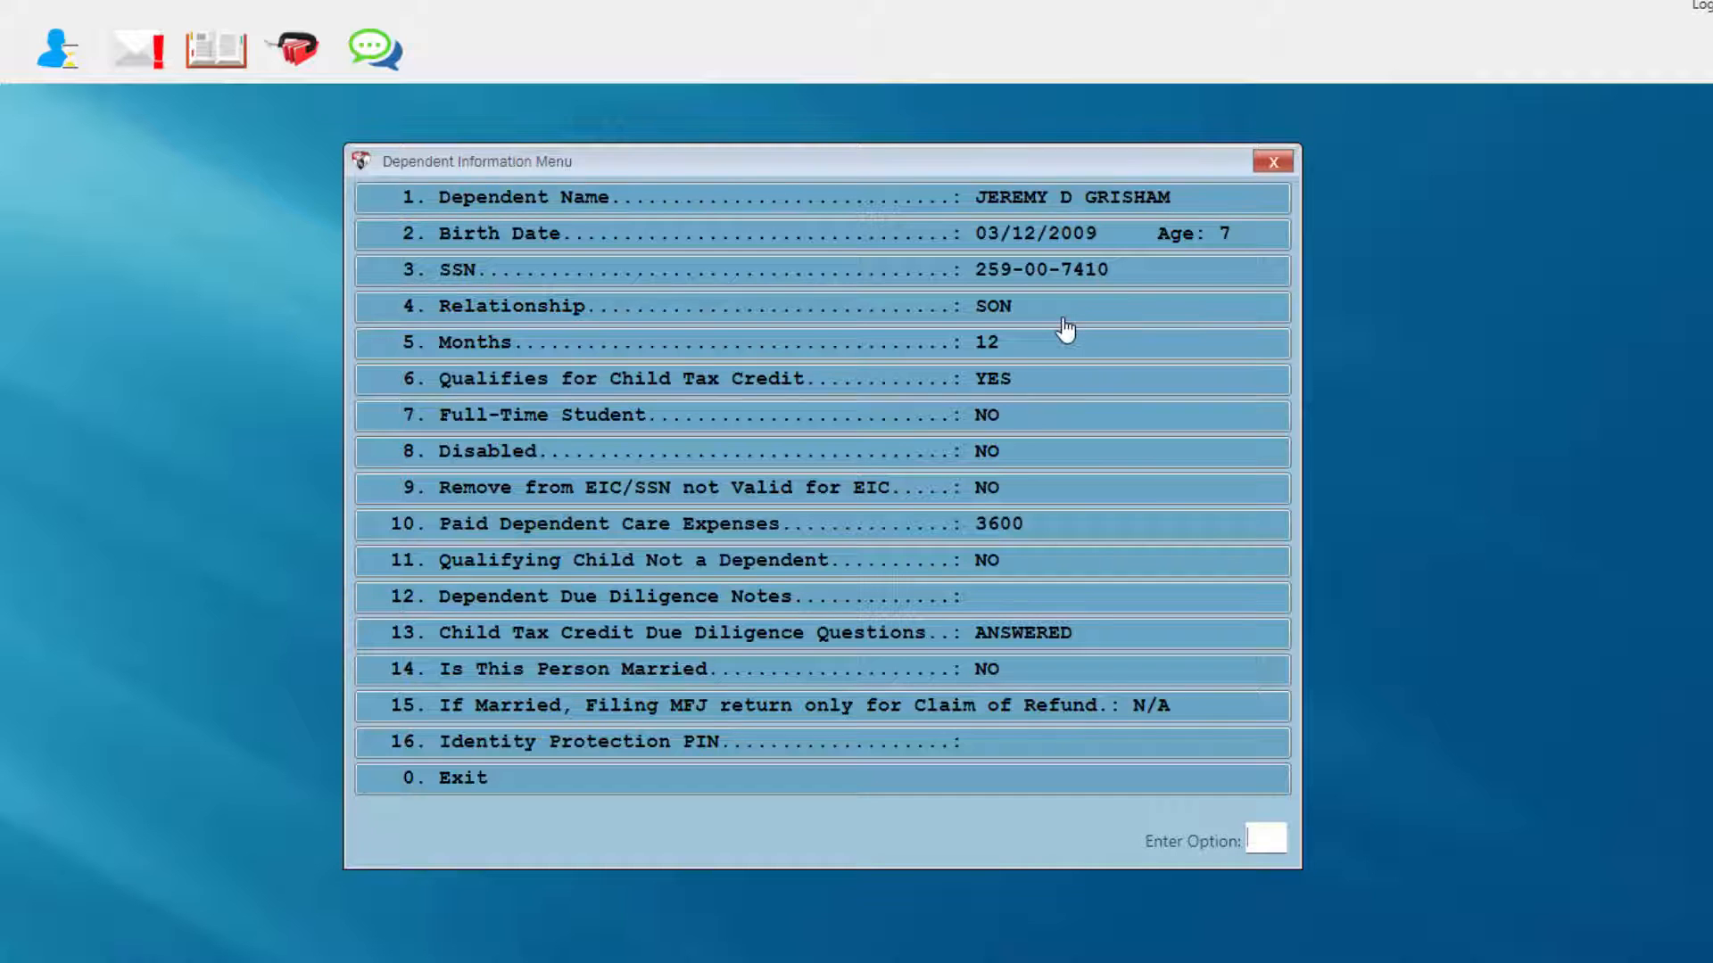
# - Leave the dependent summary, select the son in the dependents list, and finish entering dependents
pyautogui.click(855, 783)
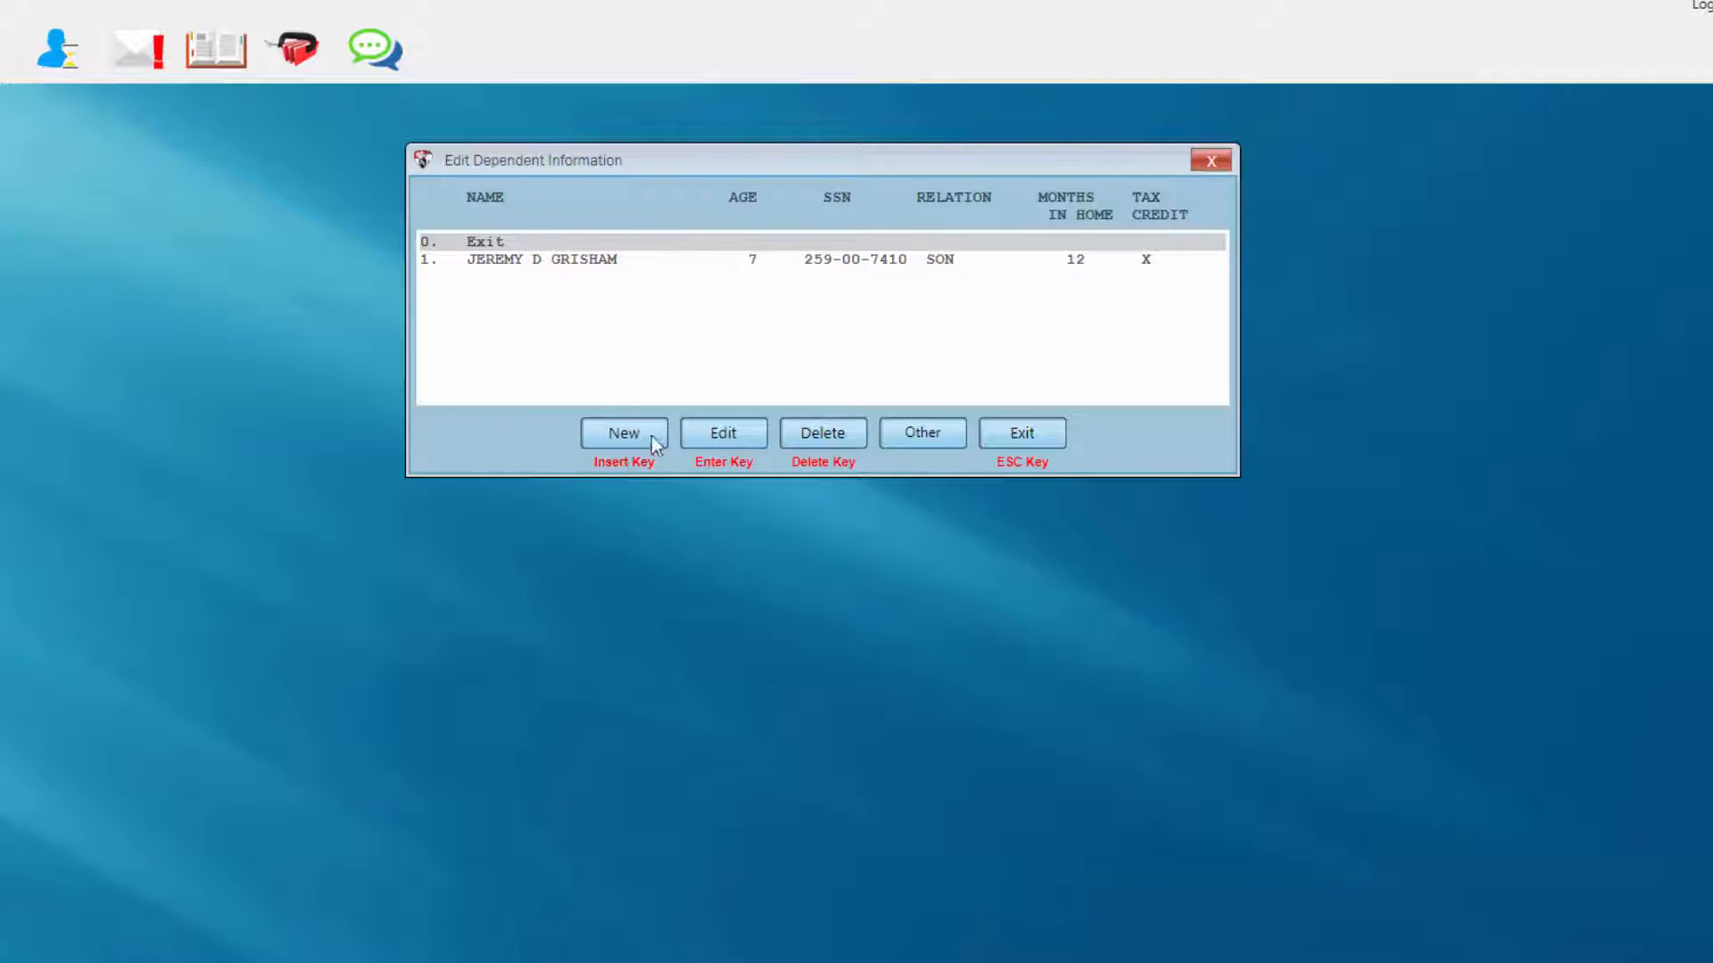
pyautogui.click(625, 260)
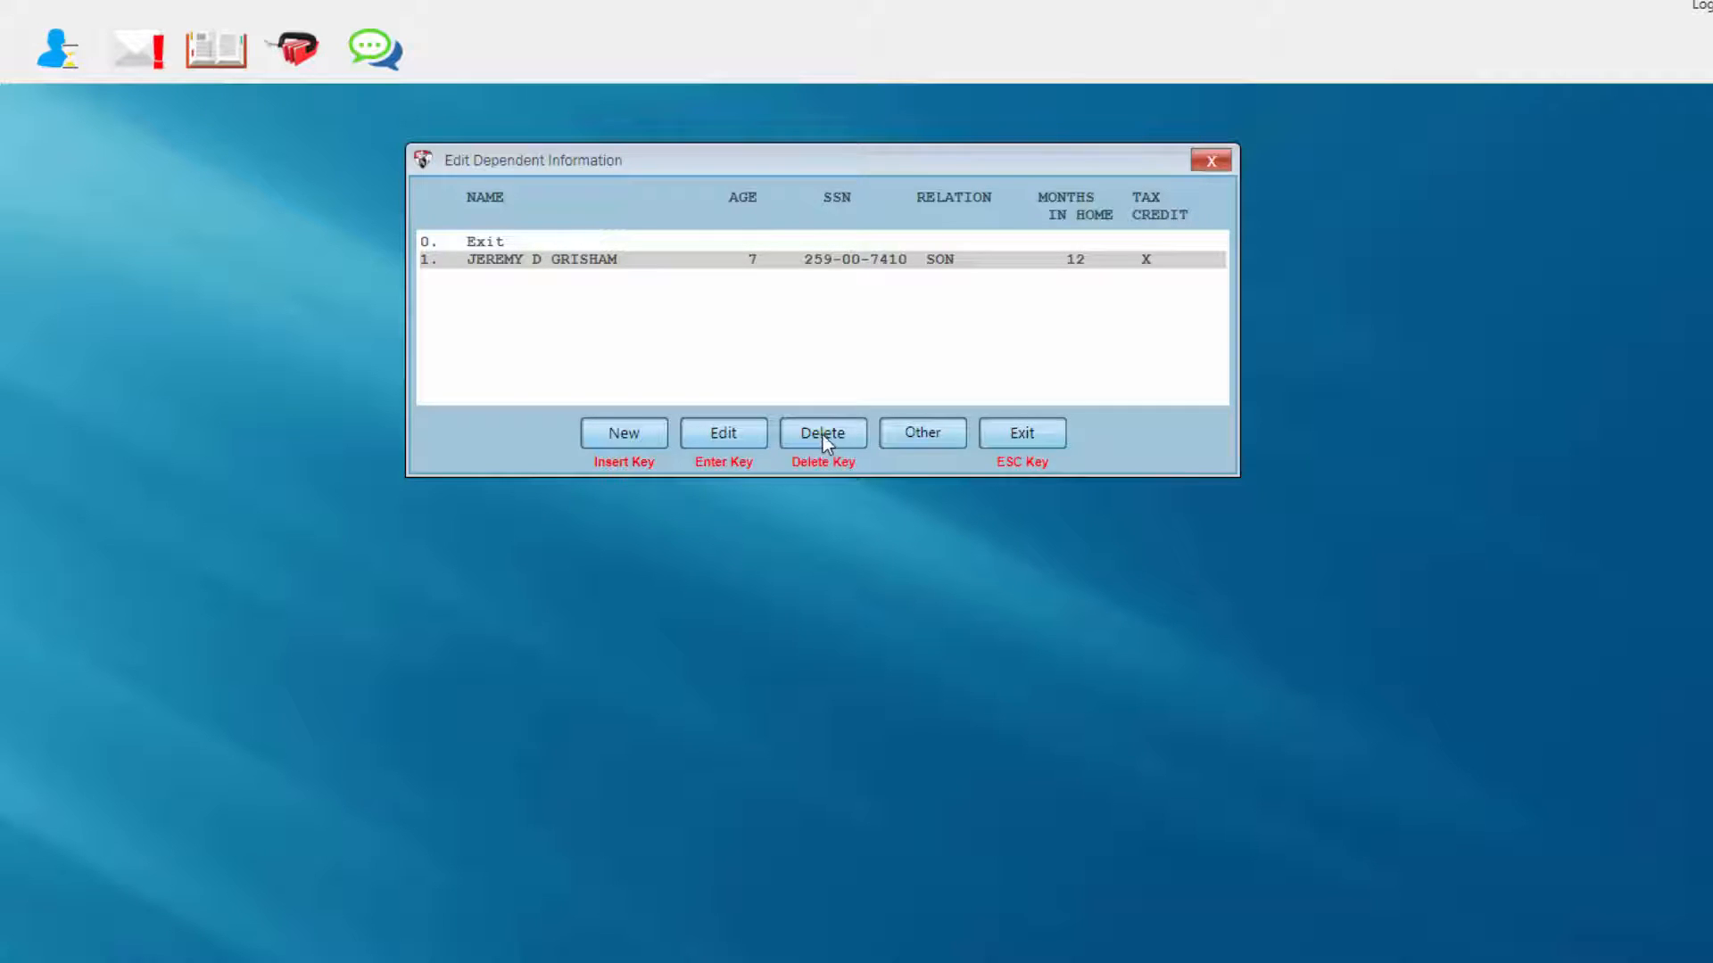
pyautogui.click(1013, 437)
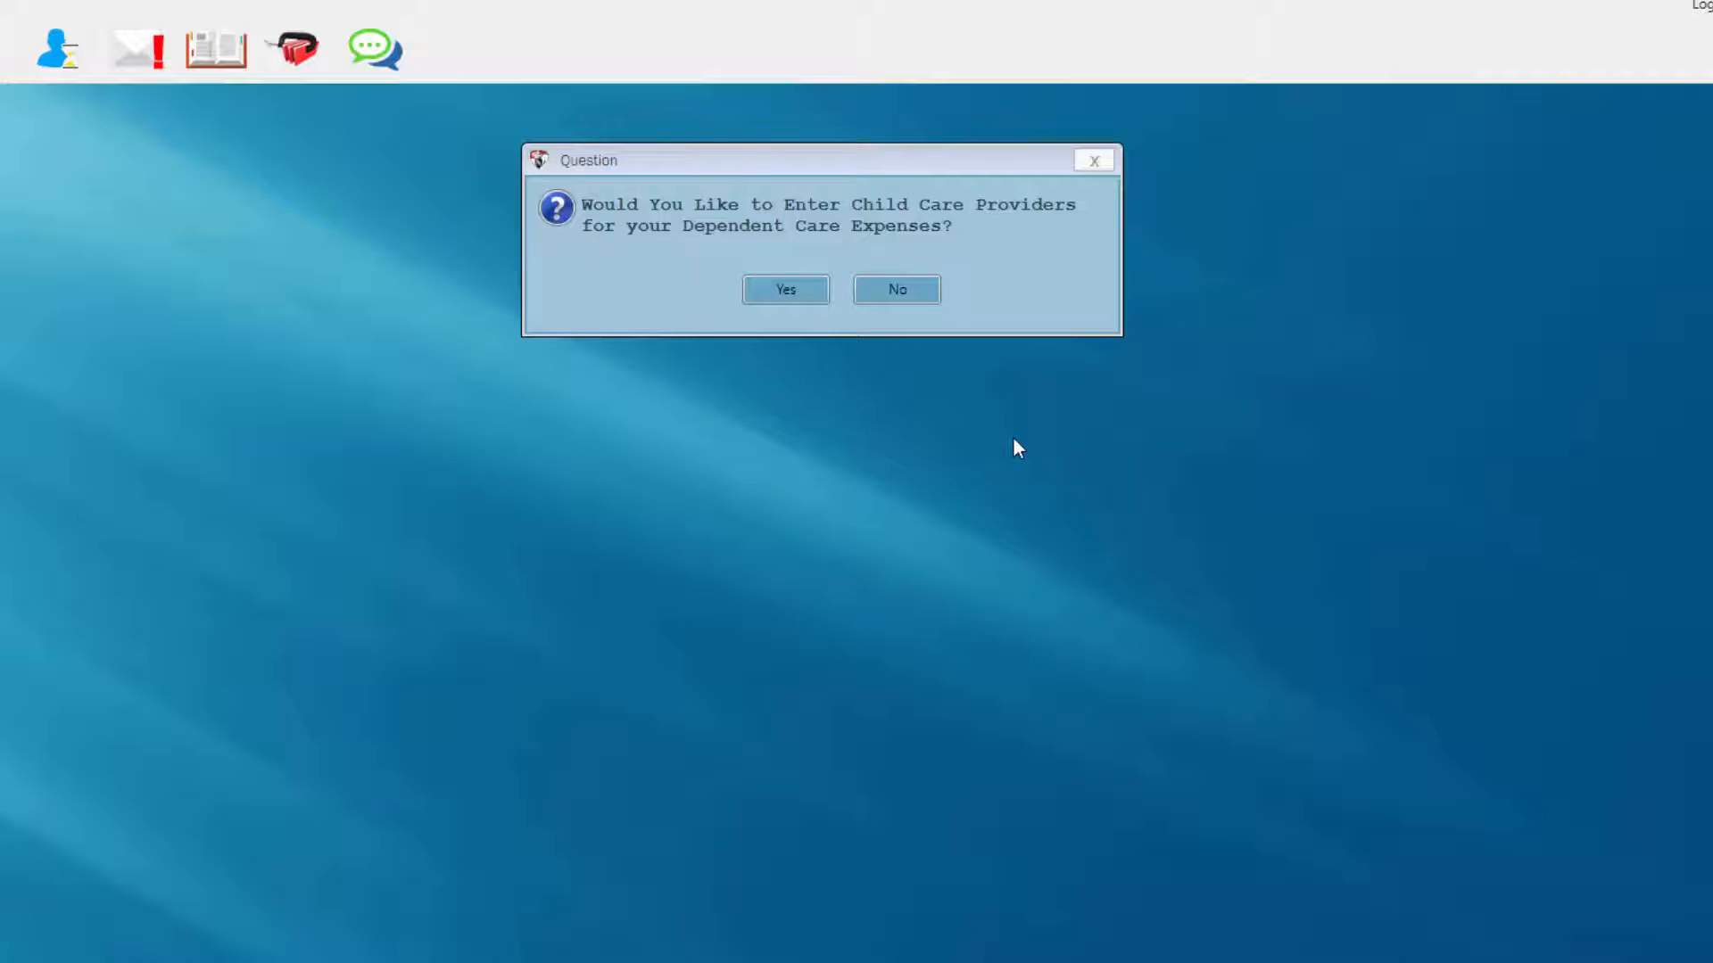
# - Answer Yes to entering child care providers, opening the empty Edit Form 2441 providers list
pyautogui.click(768, 295)
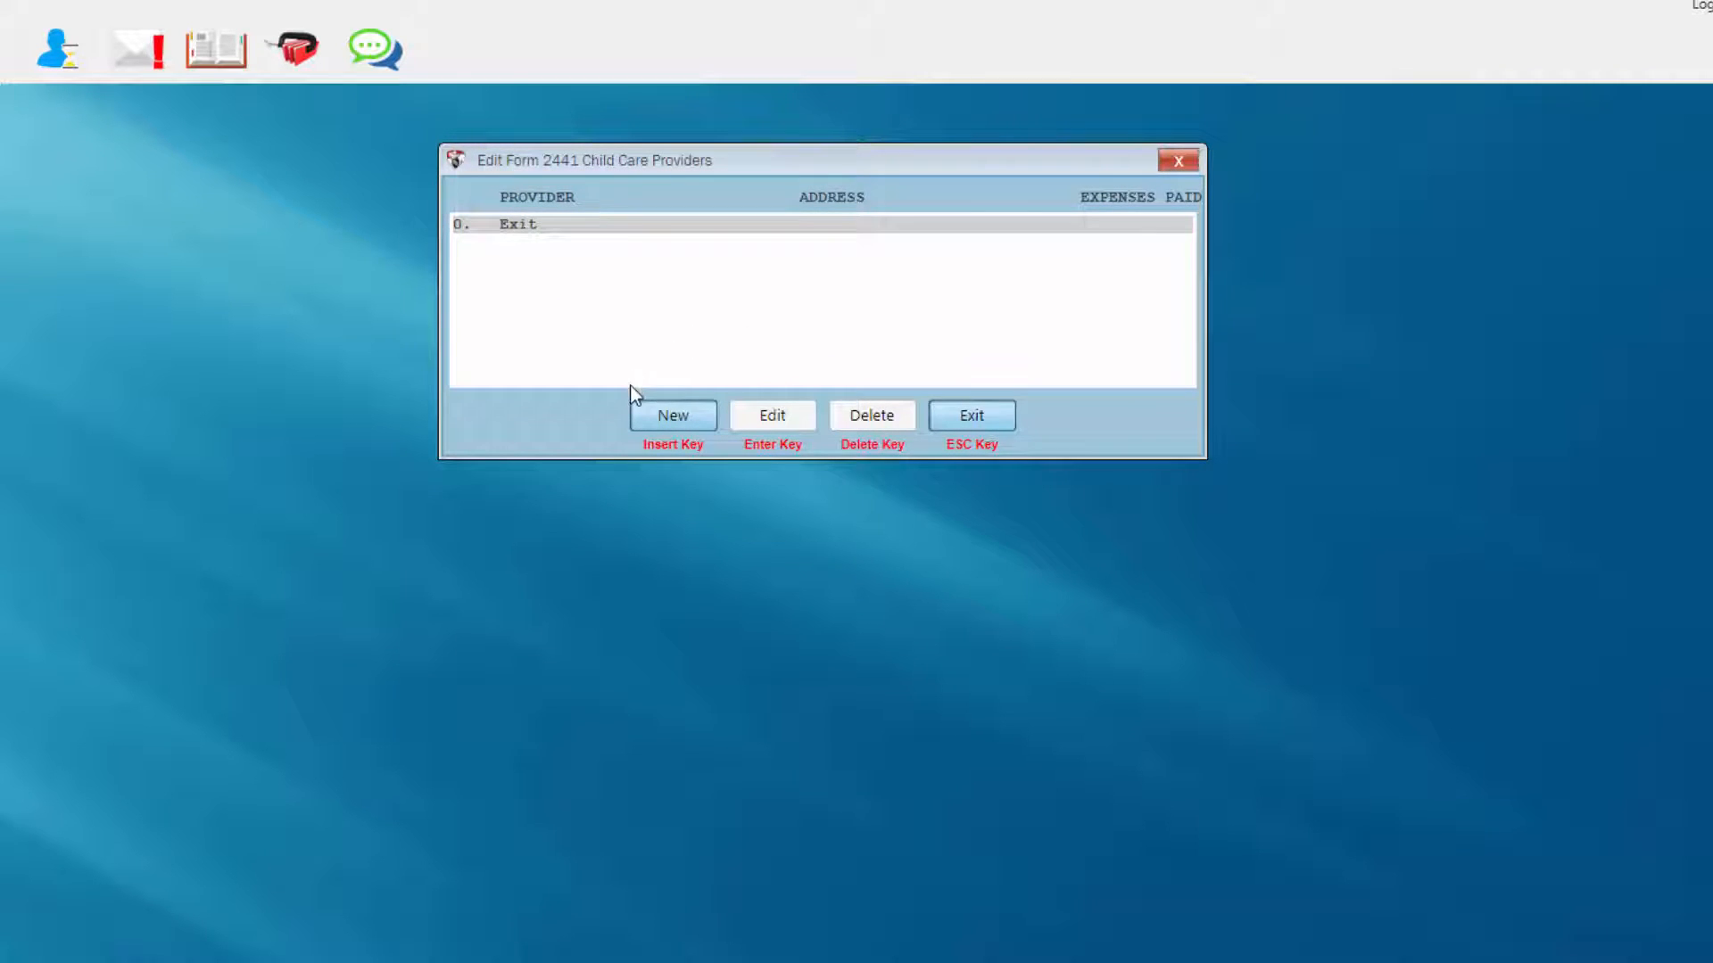
# - Add child care provider SUNSHINE HOUSE with 3600 paid and close the provider edit menu
pyautogui.click(660, 416)
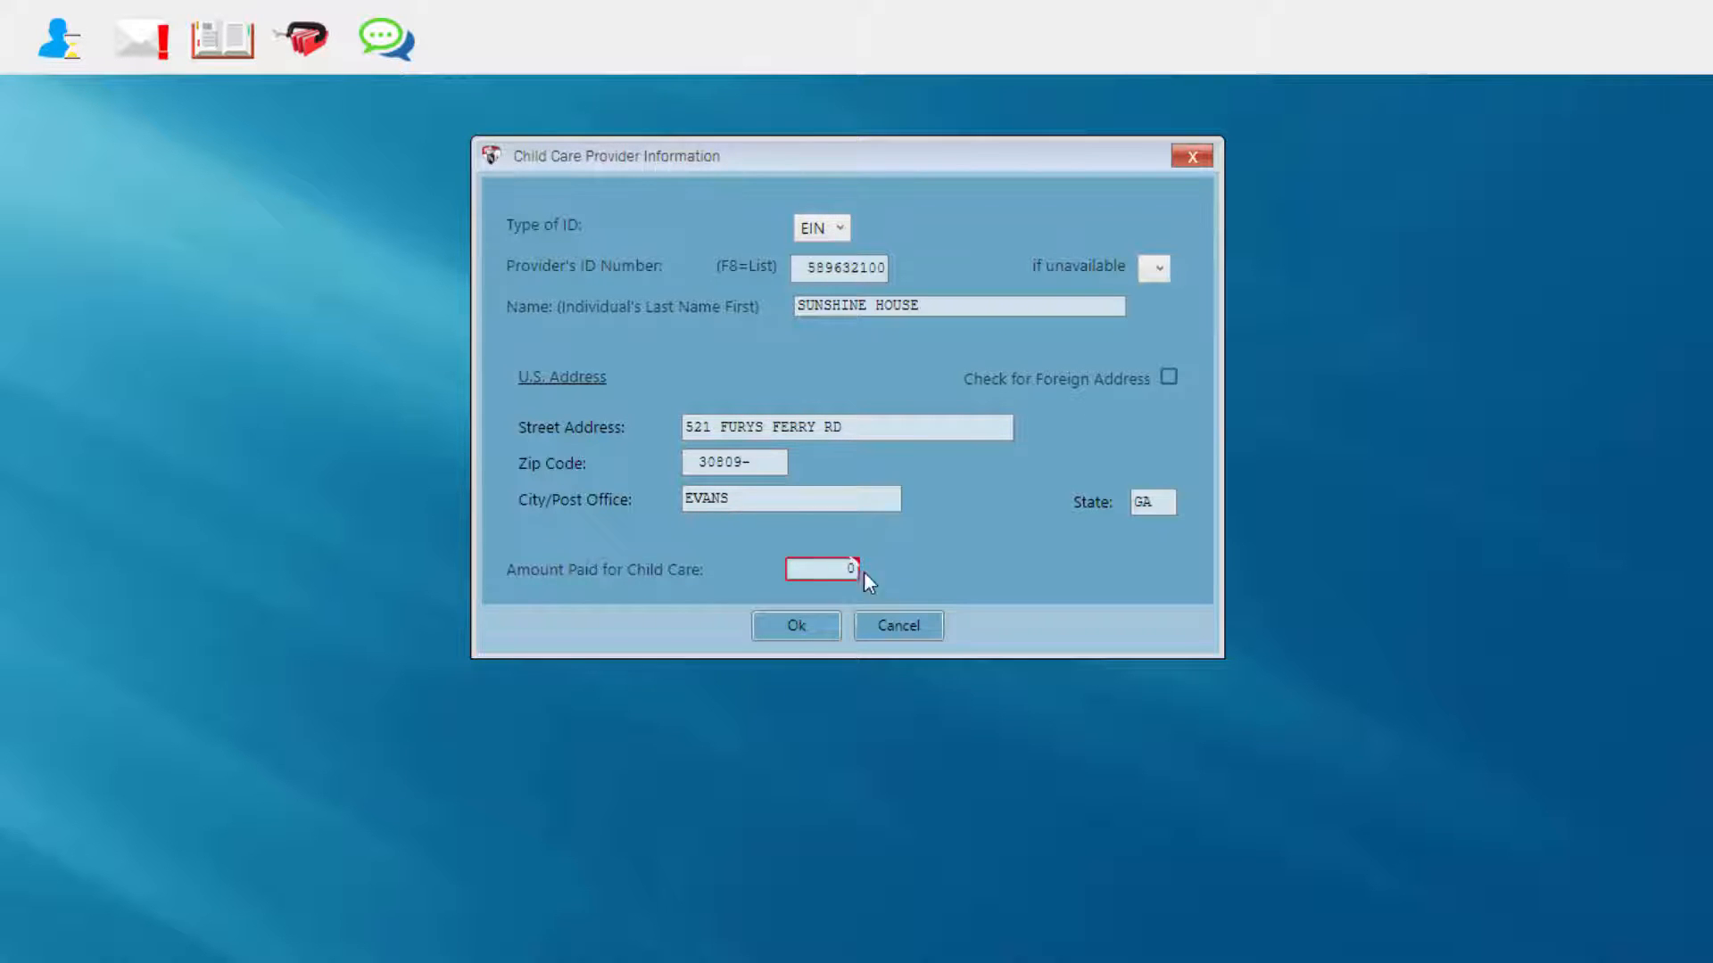
pyautogui.click(805, 569)
pyautogui.write('3600')
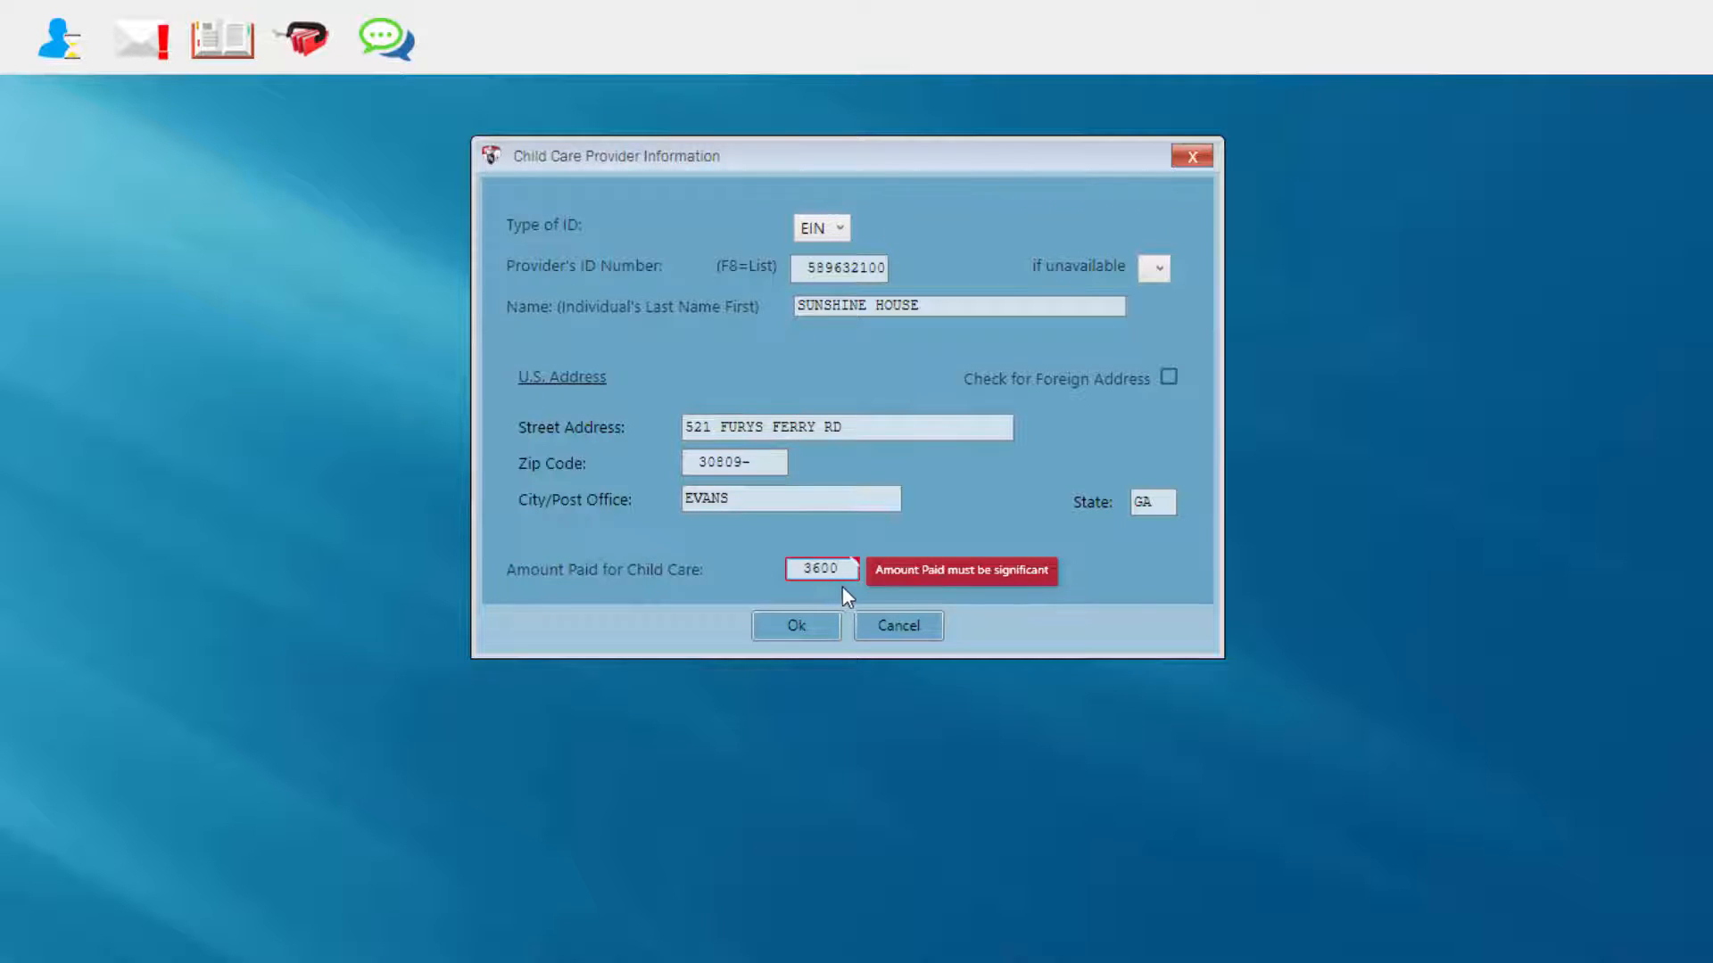
pyautogui.click(795, 629)
pyautogui.click(796, 629)
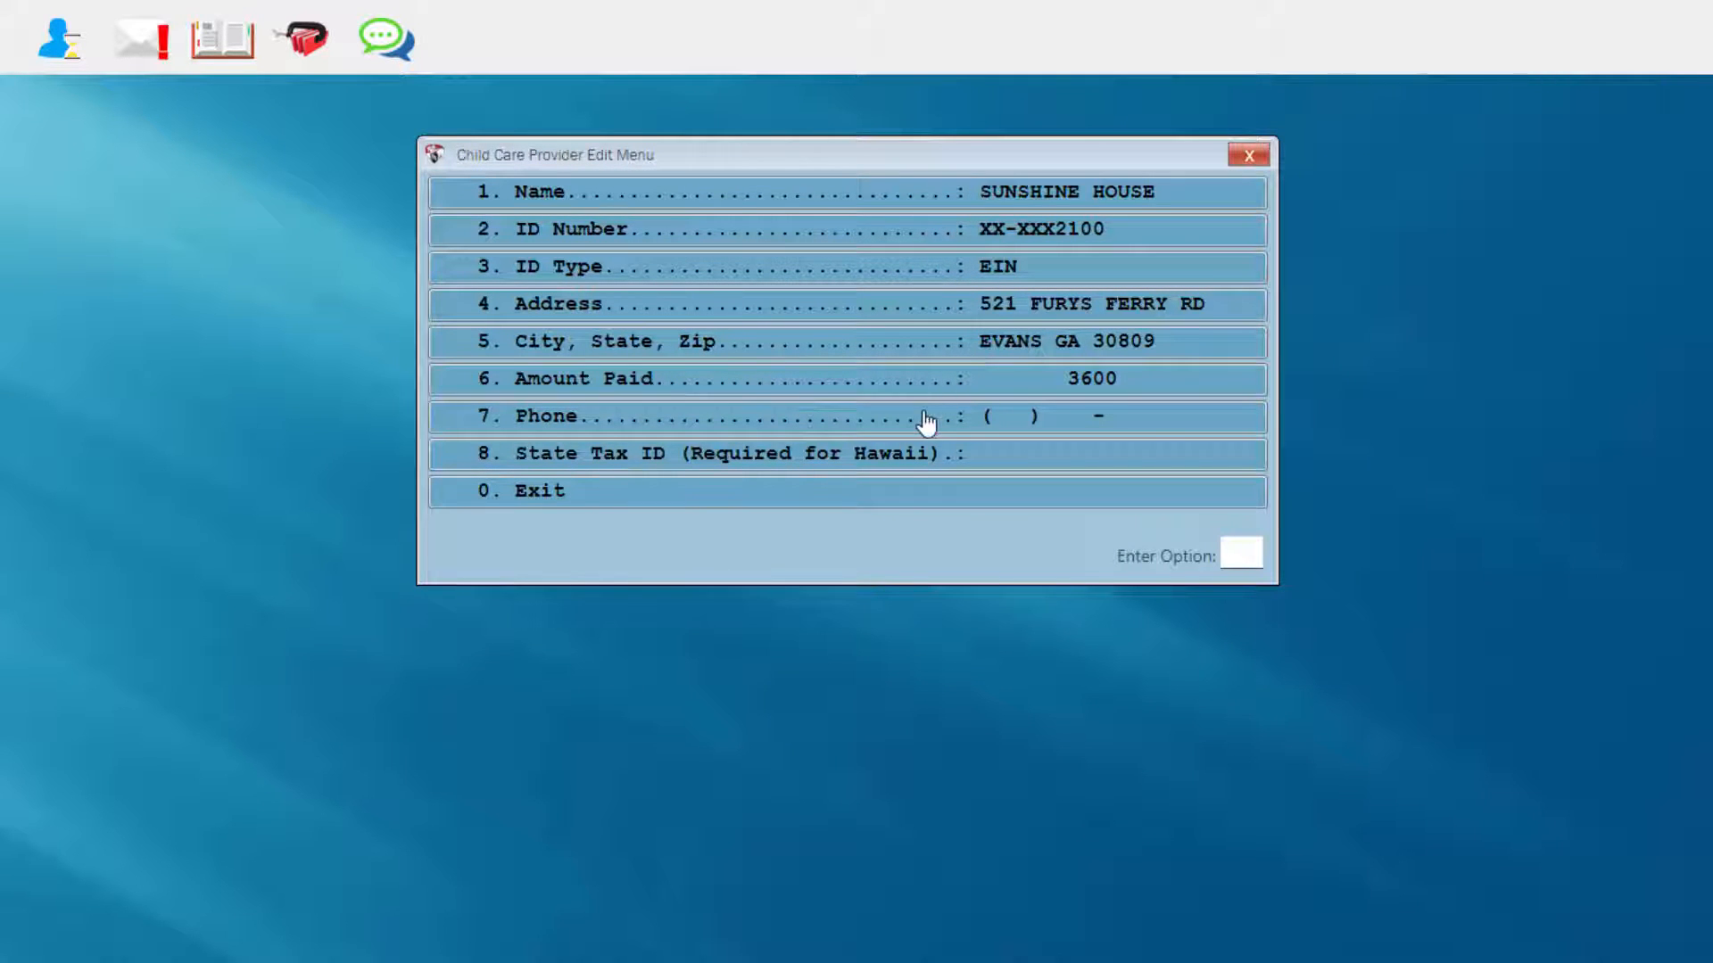
pyautogui.click(879, 505)
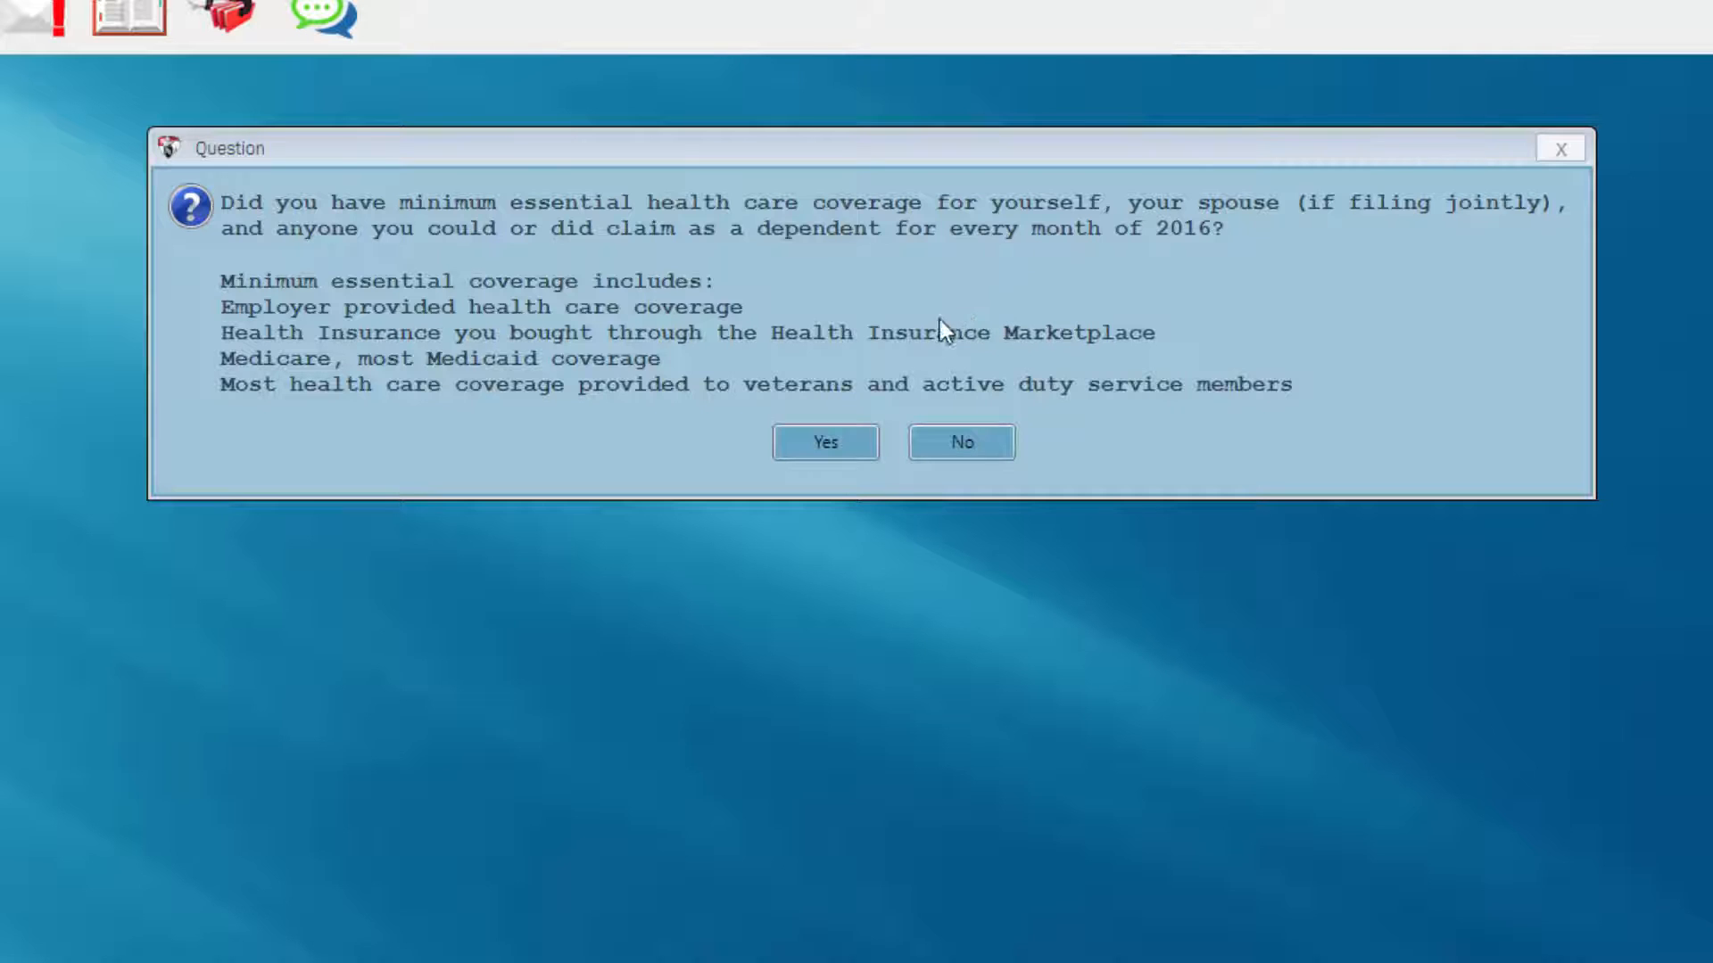
# - Answer Yes to full-year health coverage and No to Marketplace insurance, then exit Personal Information
pyautogui.click(824, 446)
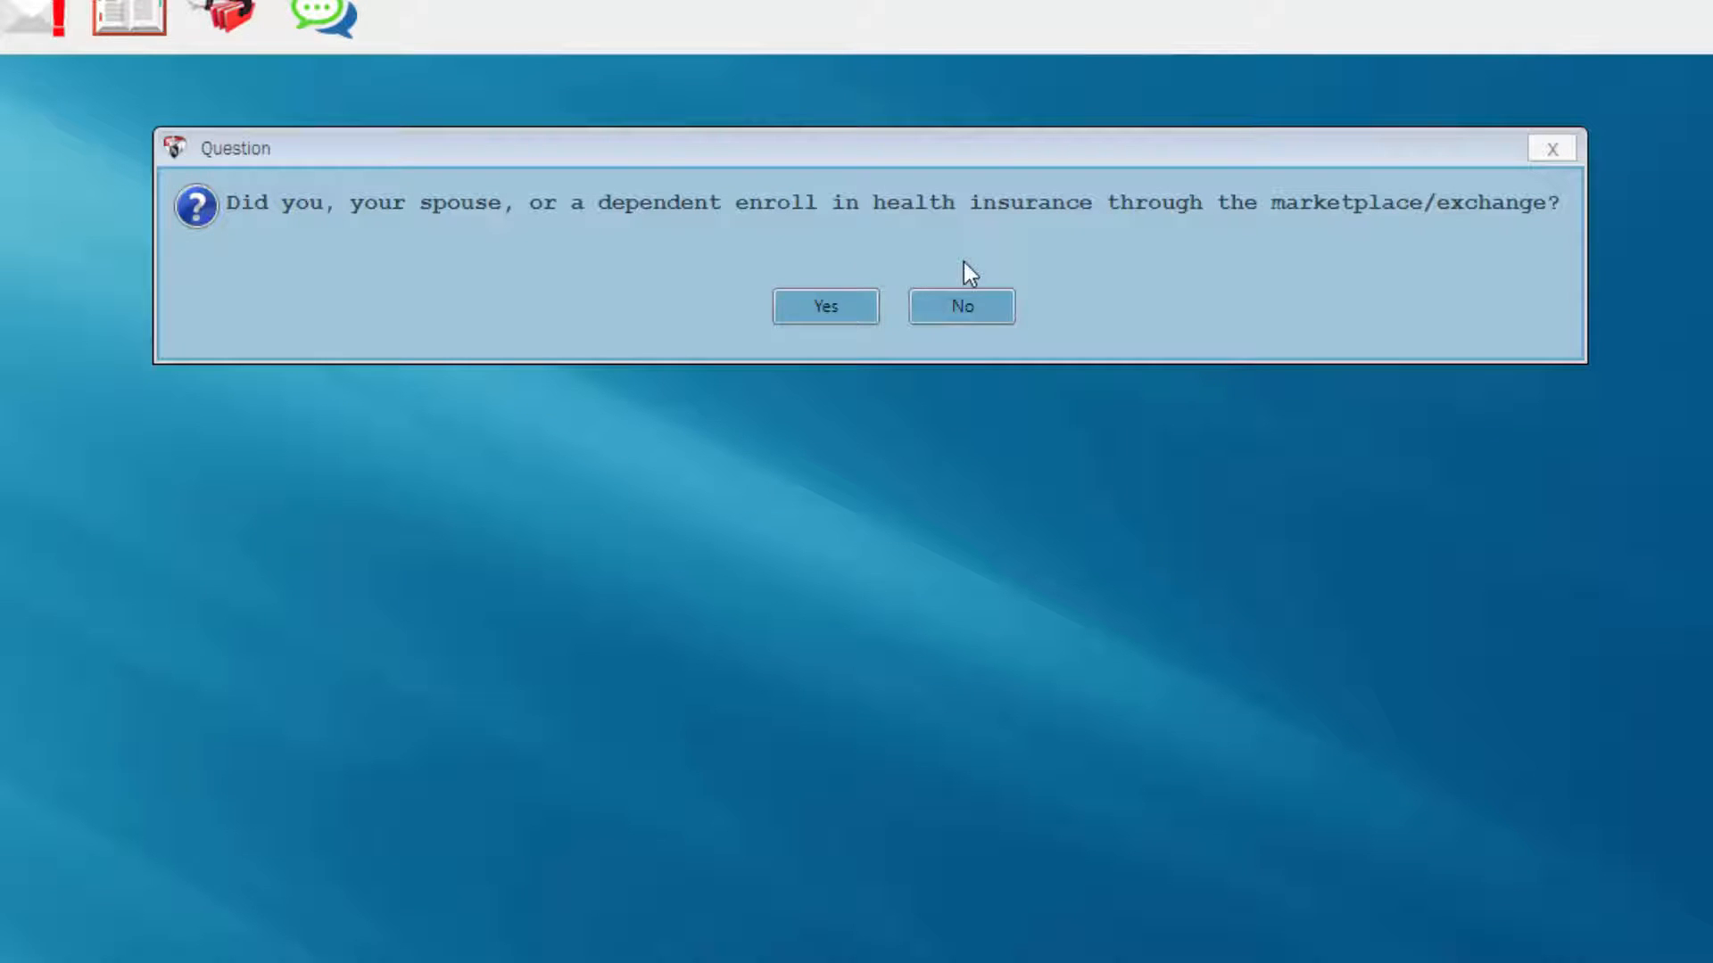
pyautogui.click(972, 308)
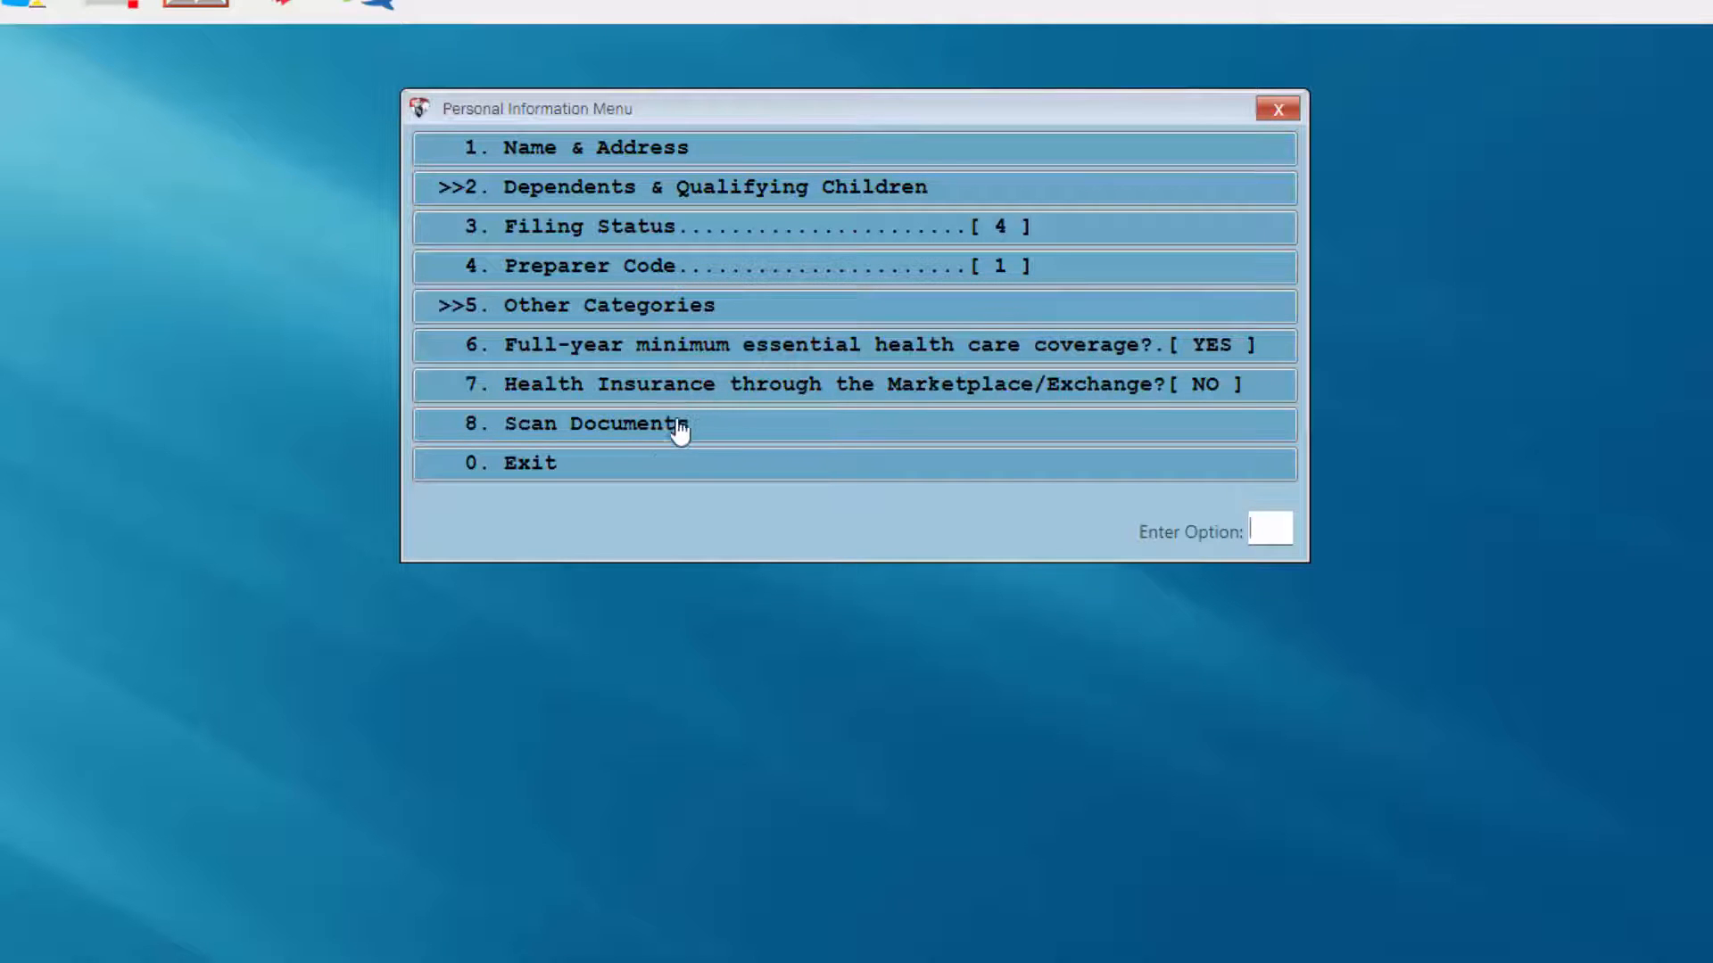
pyautogui.click(645, 475)
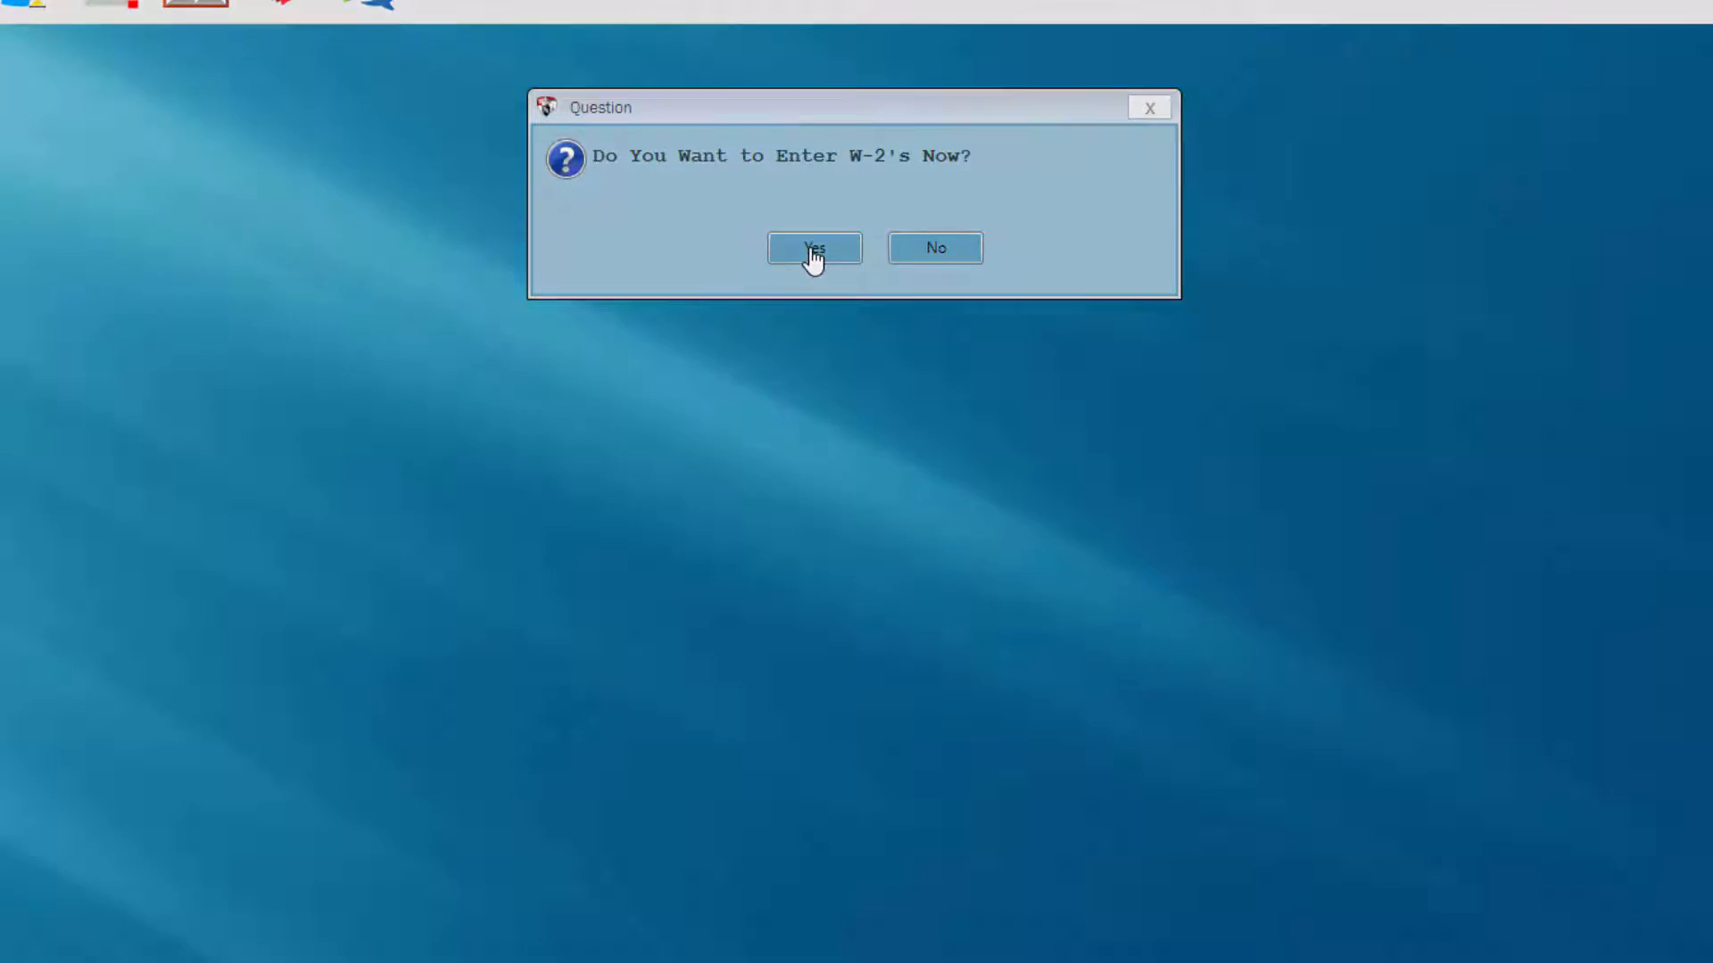
# - Add a TAXSLAYER W-2 with 28500 wages, 3100 federal and 1100 GA withholding, and save it
pyautogui.click(814, 254)
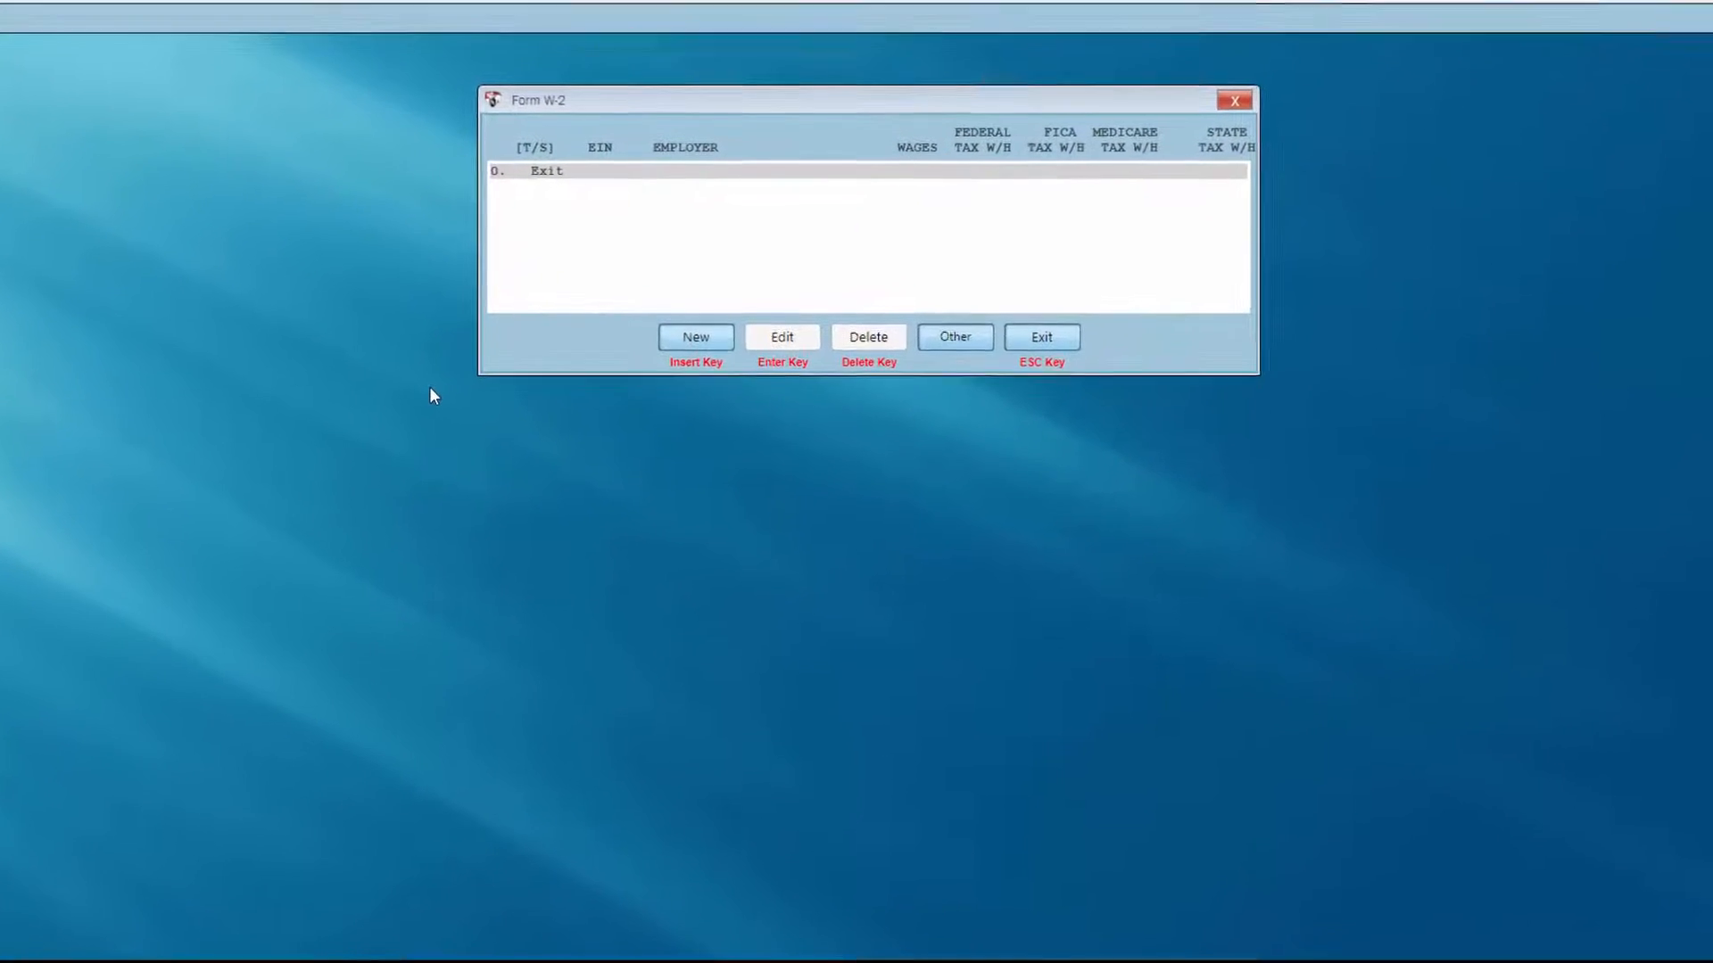
pyautogui.click(694, 326)
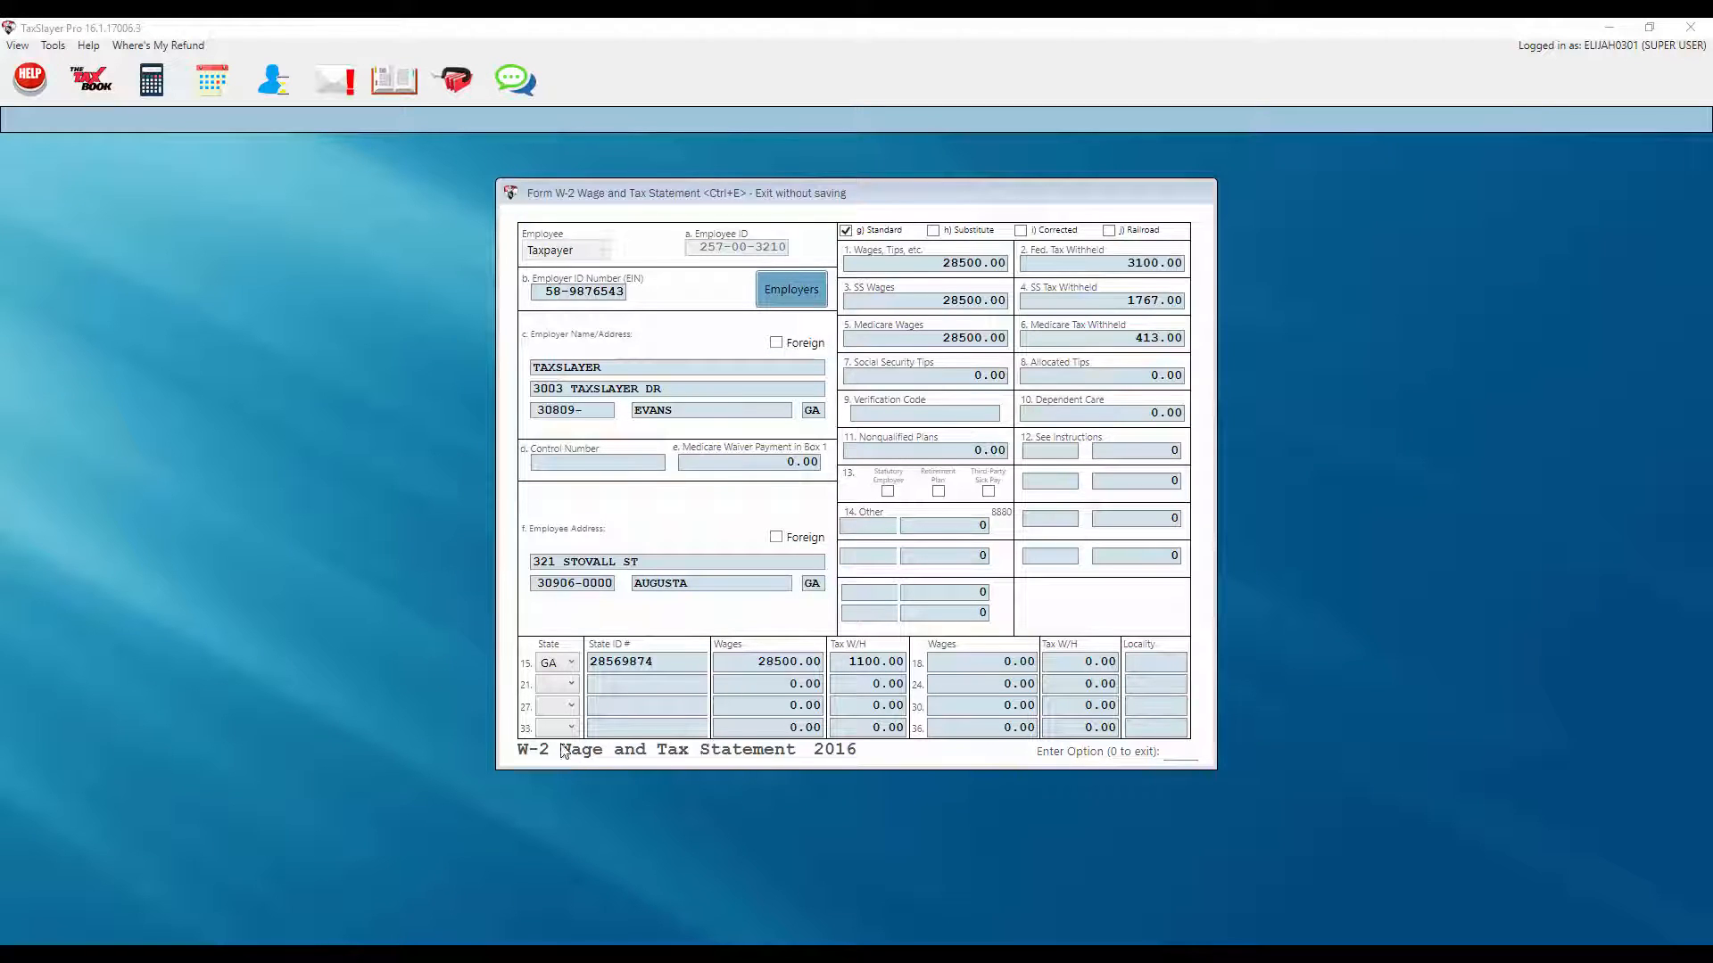
pyautogui.click(1179, 752)
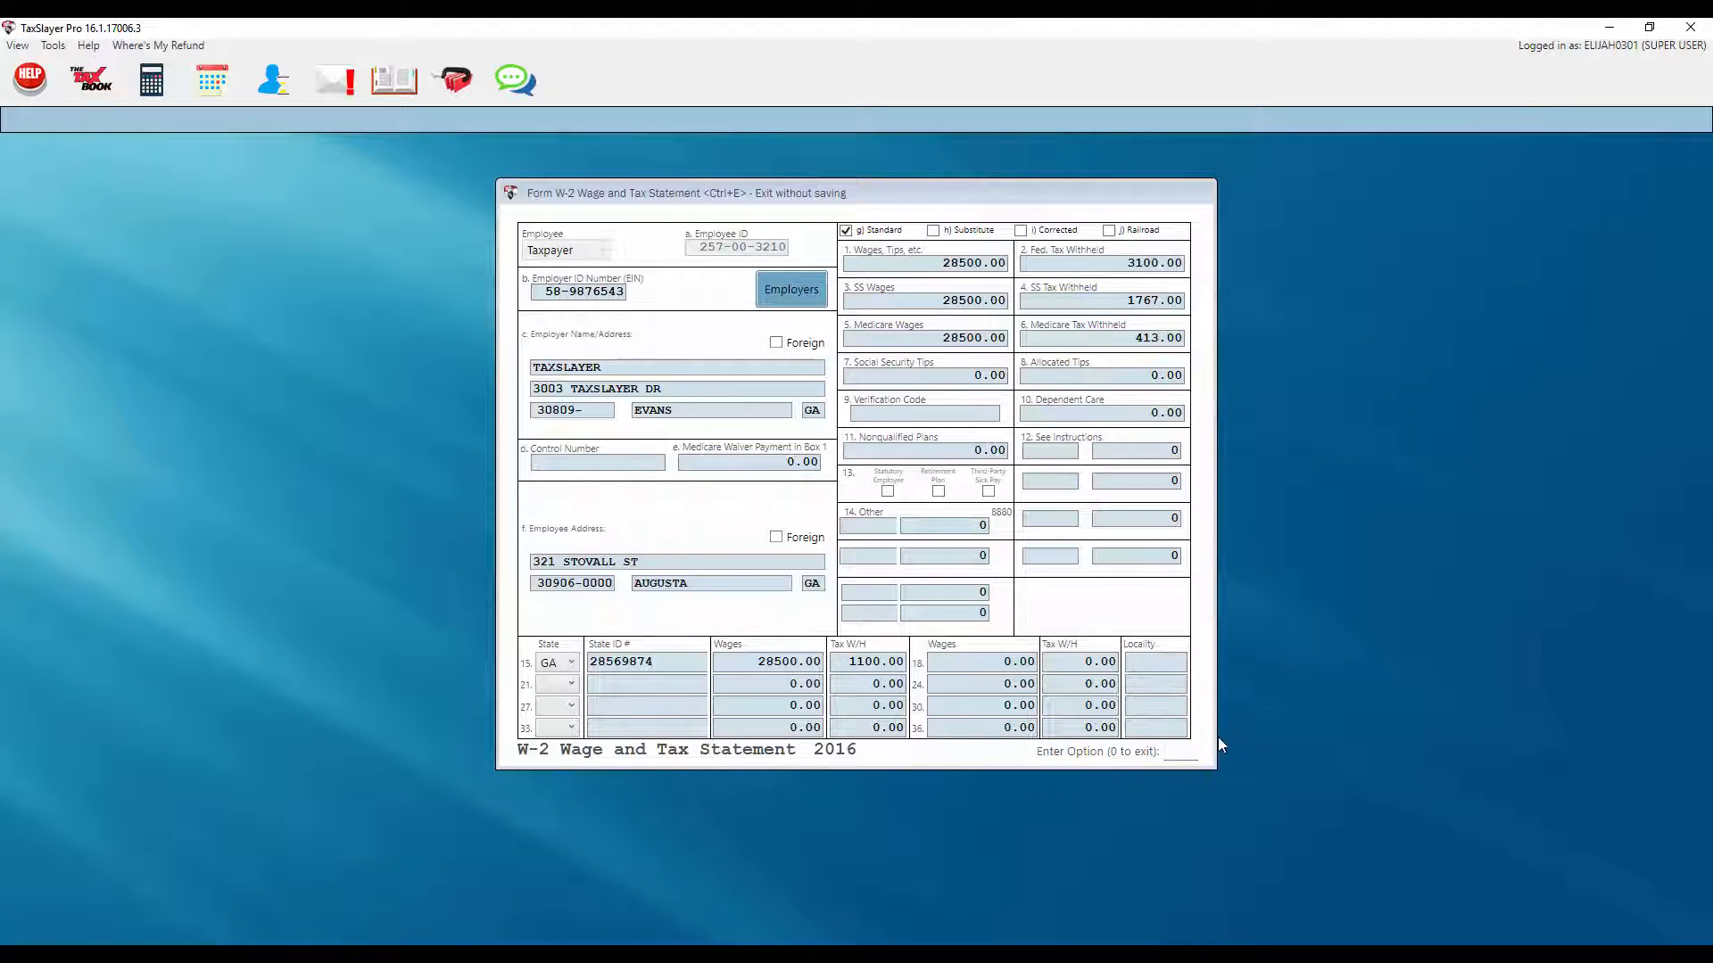
pyautogui.write('0')
pyautogui.press('Return')
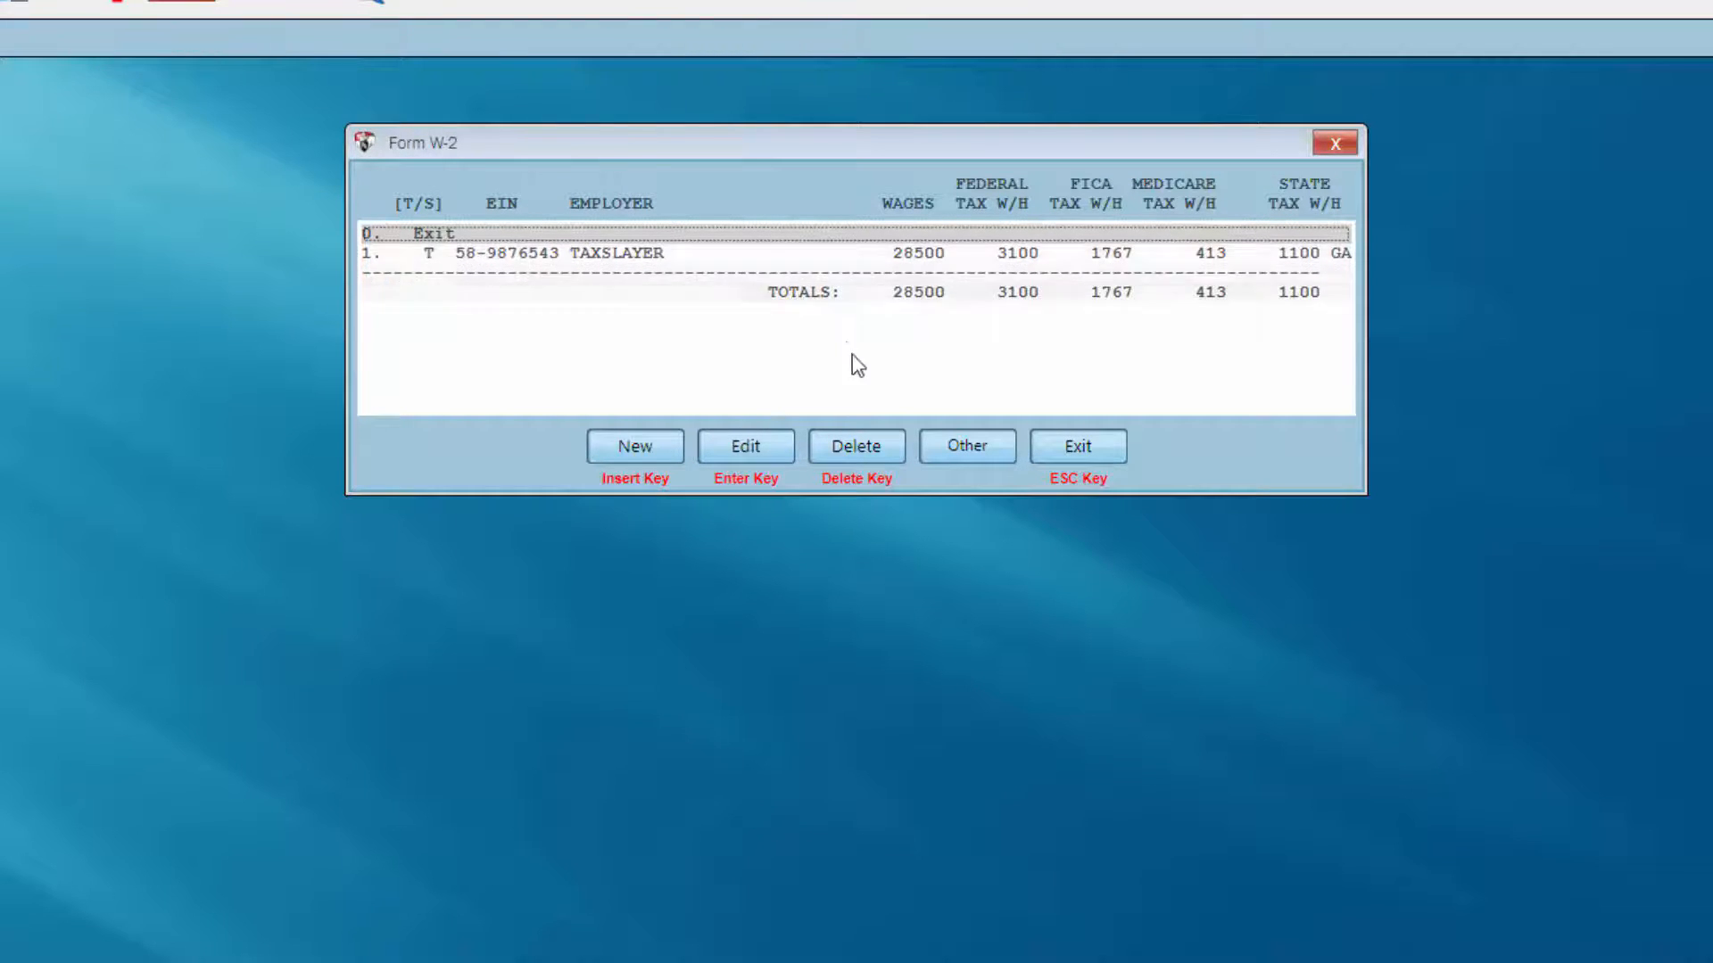
# - Leave the W-2 list and the Income Menu to reach the EIC Due Diligence Checklist
pyautogui.click(1084, 449)
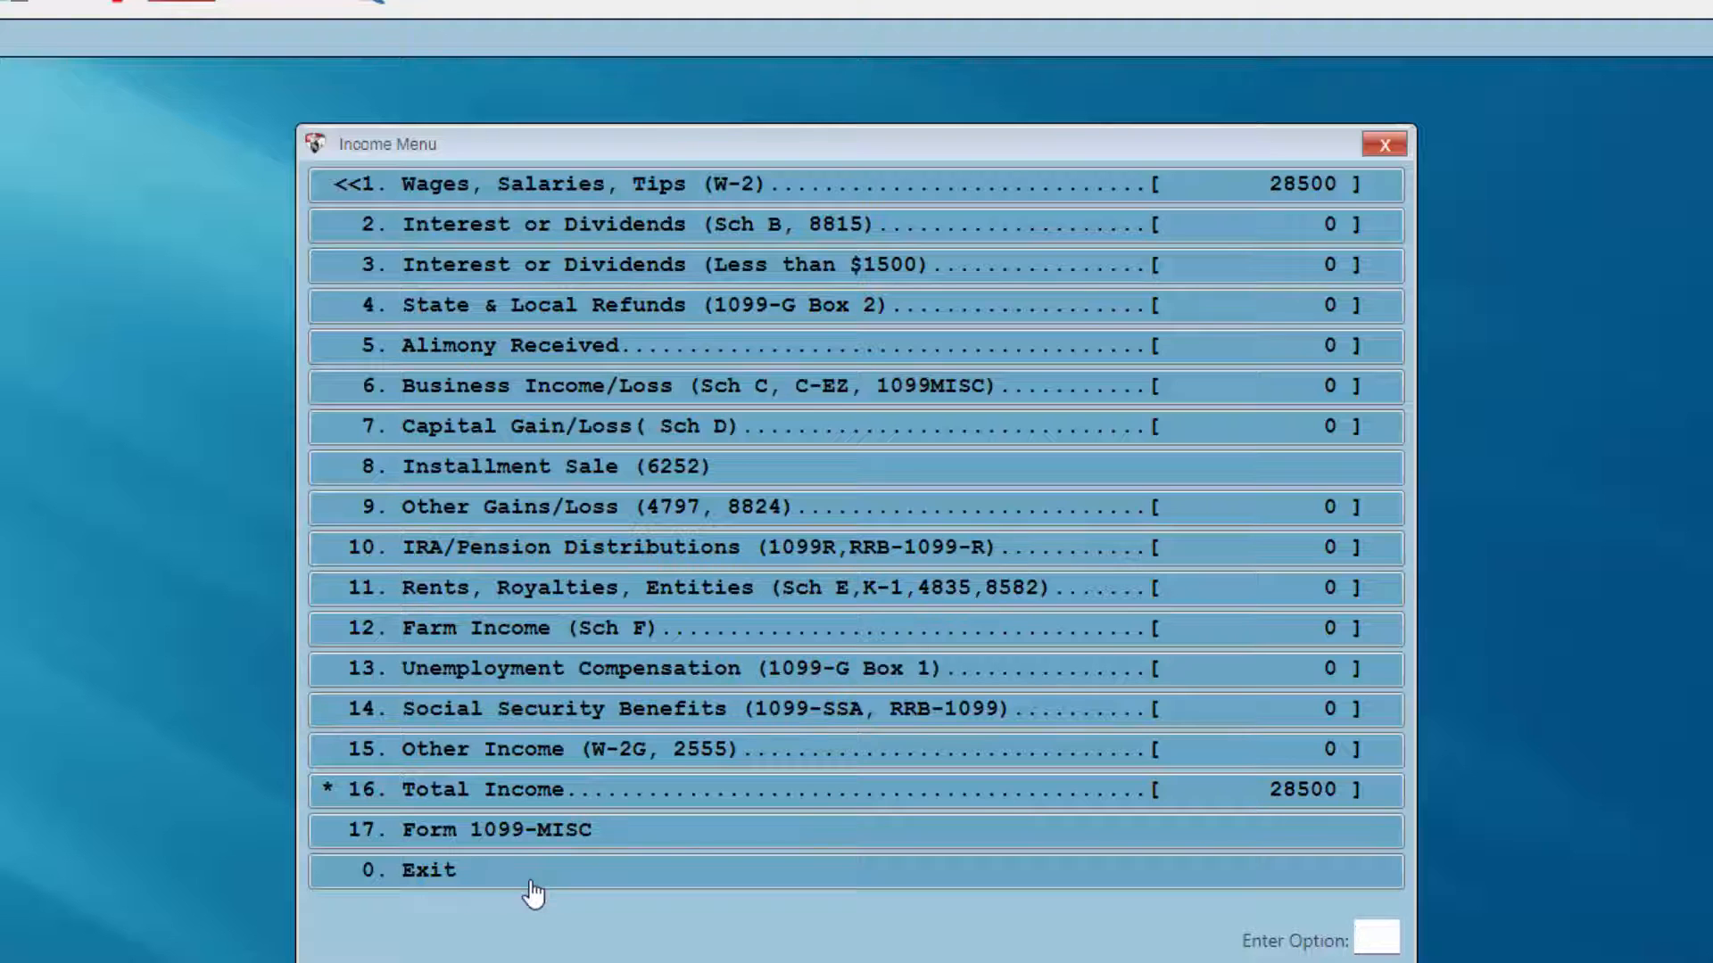
pyautogui.click(443, 883)
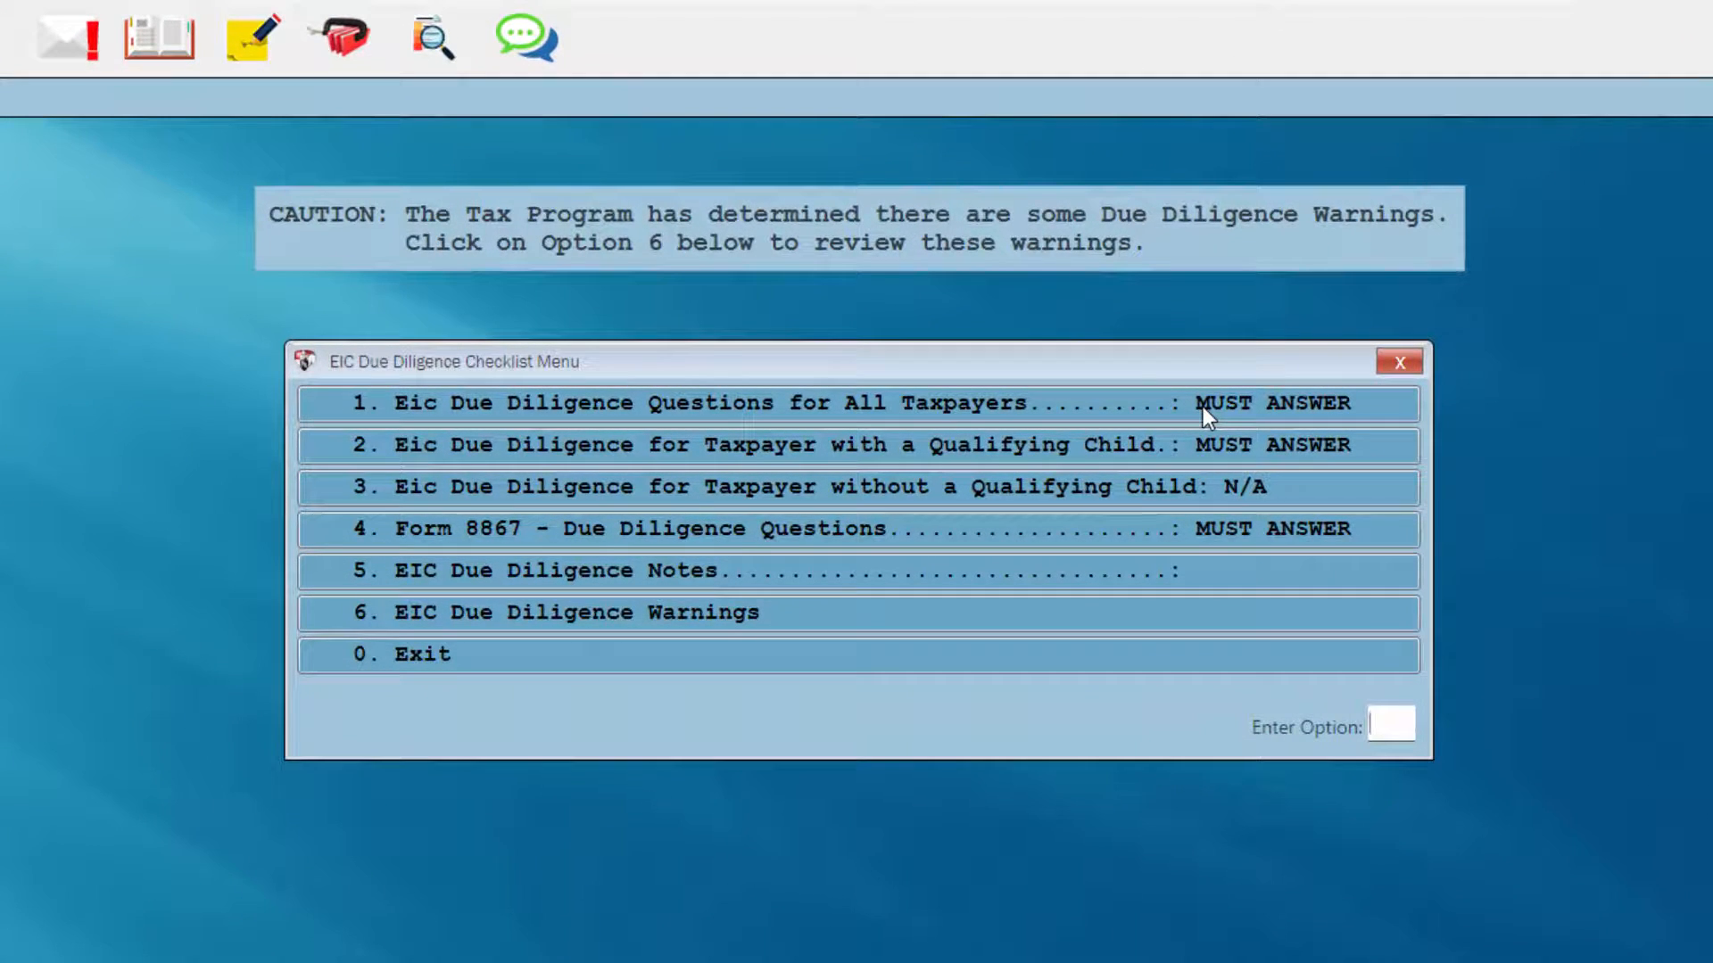
# - Answer the all-taxpayers EIC questions No, Yes, Yes and the qualifying-child question No
pyautogui.click(1203, 407)
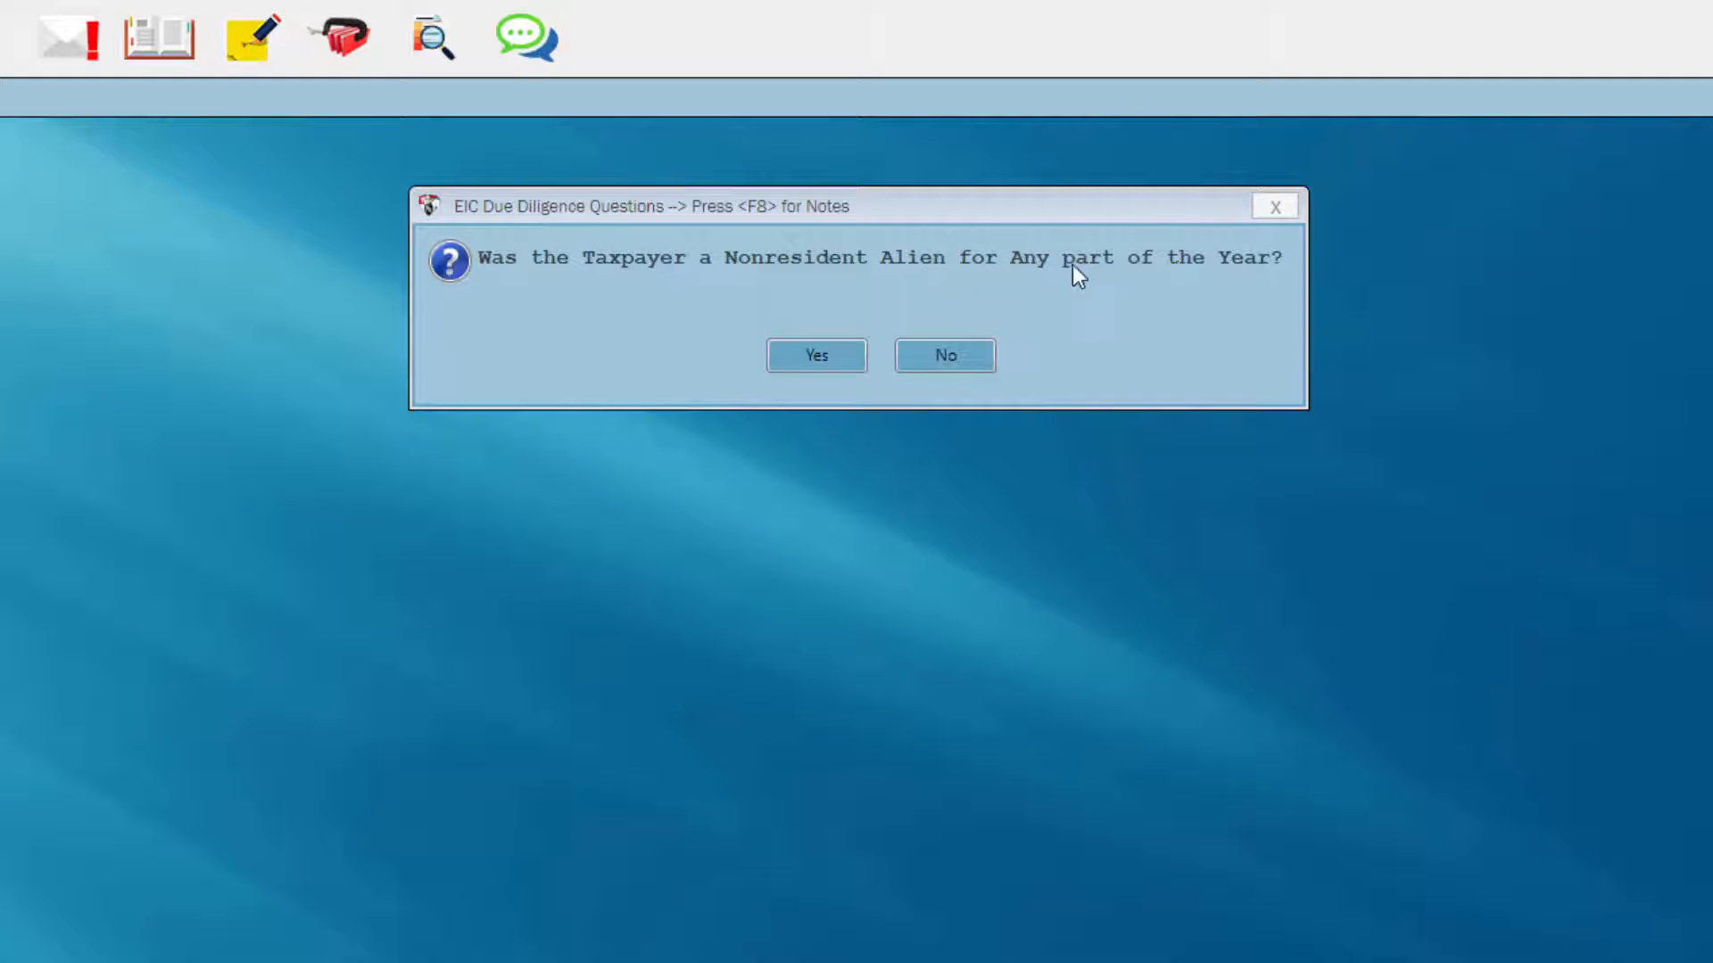
pyautogui.click(944, 358)
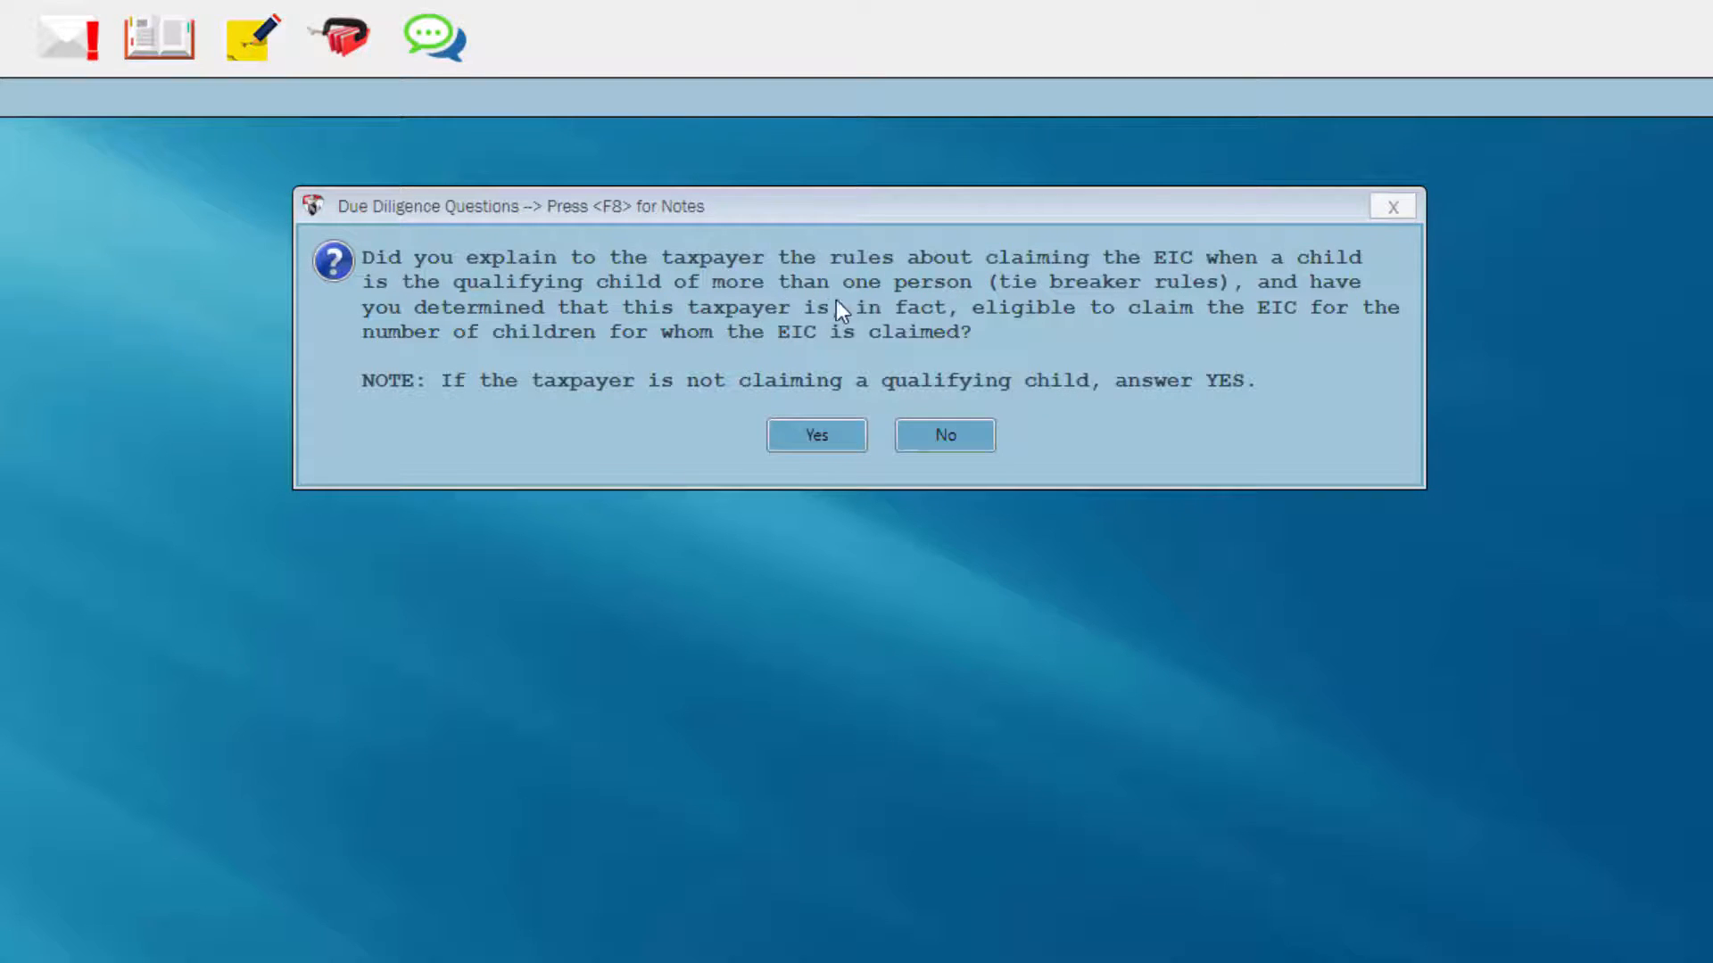
pyautogui.click(816, 437)
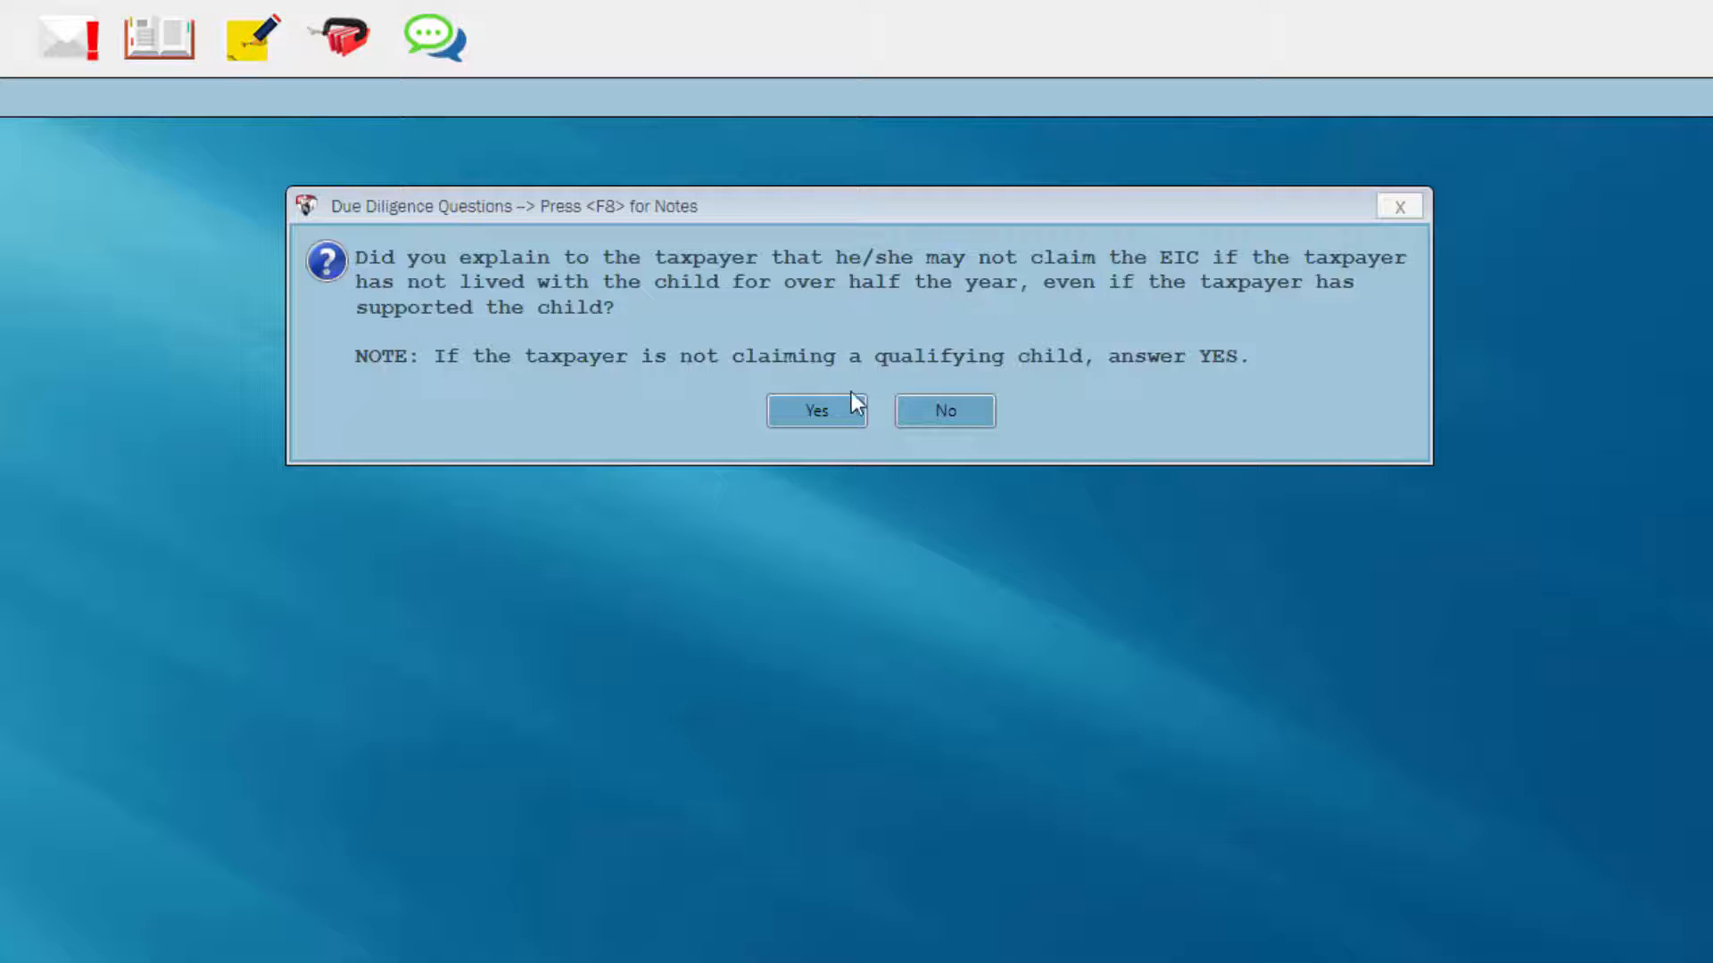
pyautogui.click(794, 431)
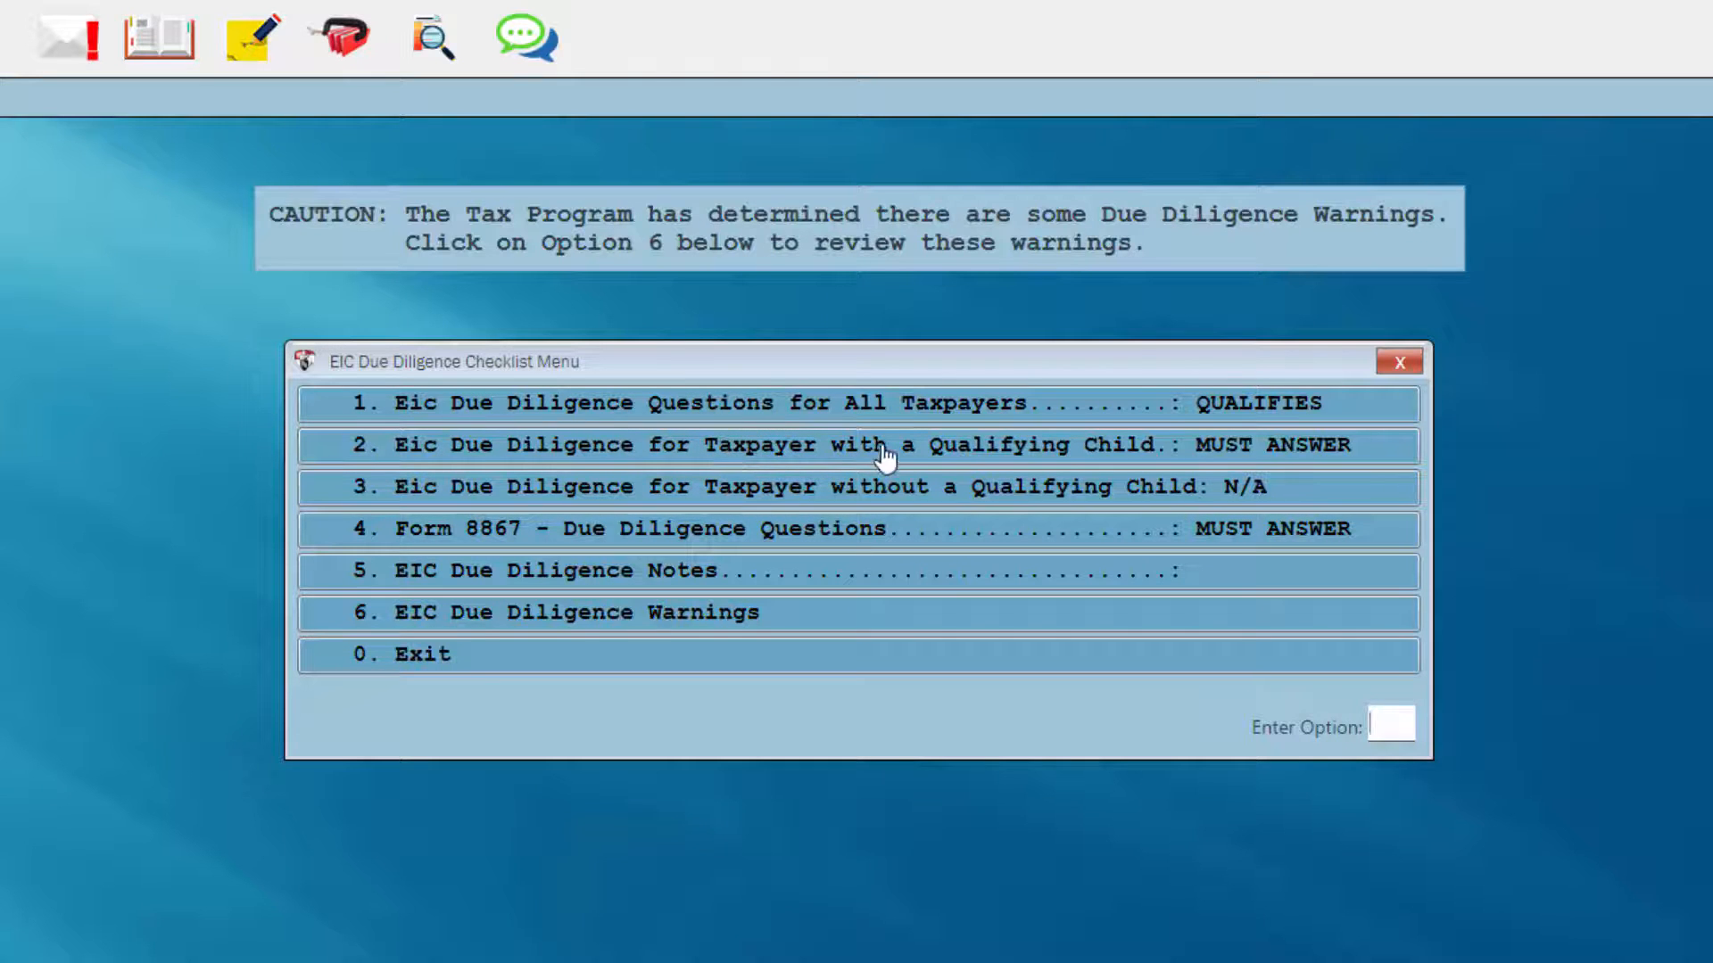
pyautogui.click(1052, 452)
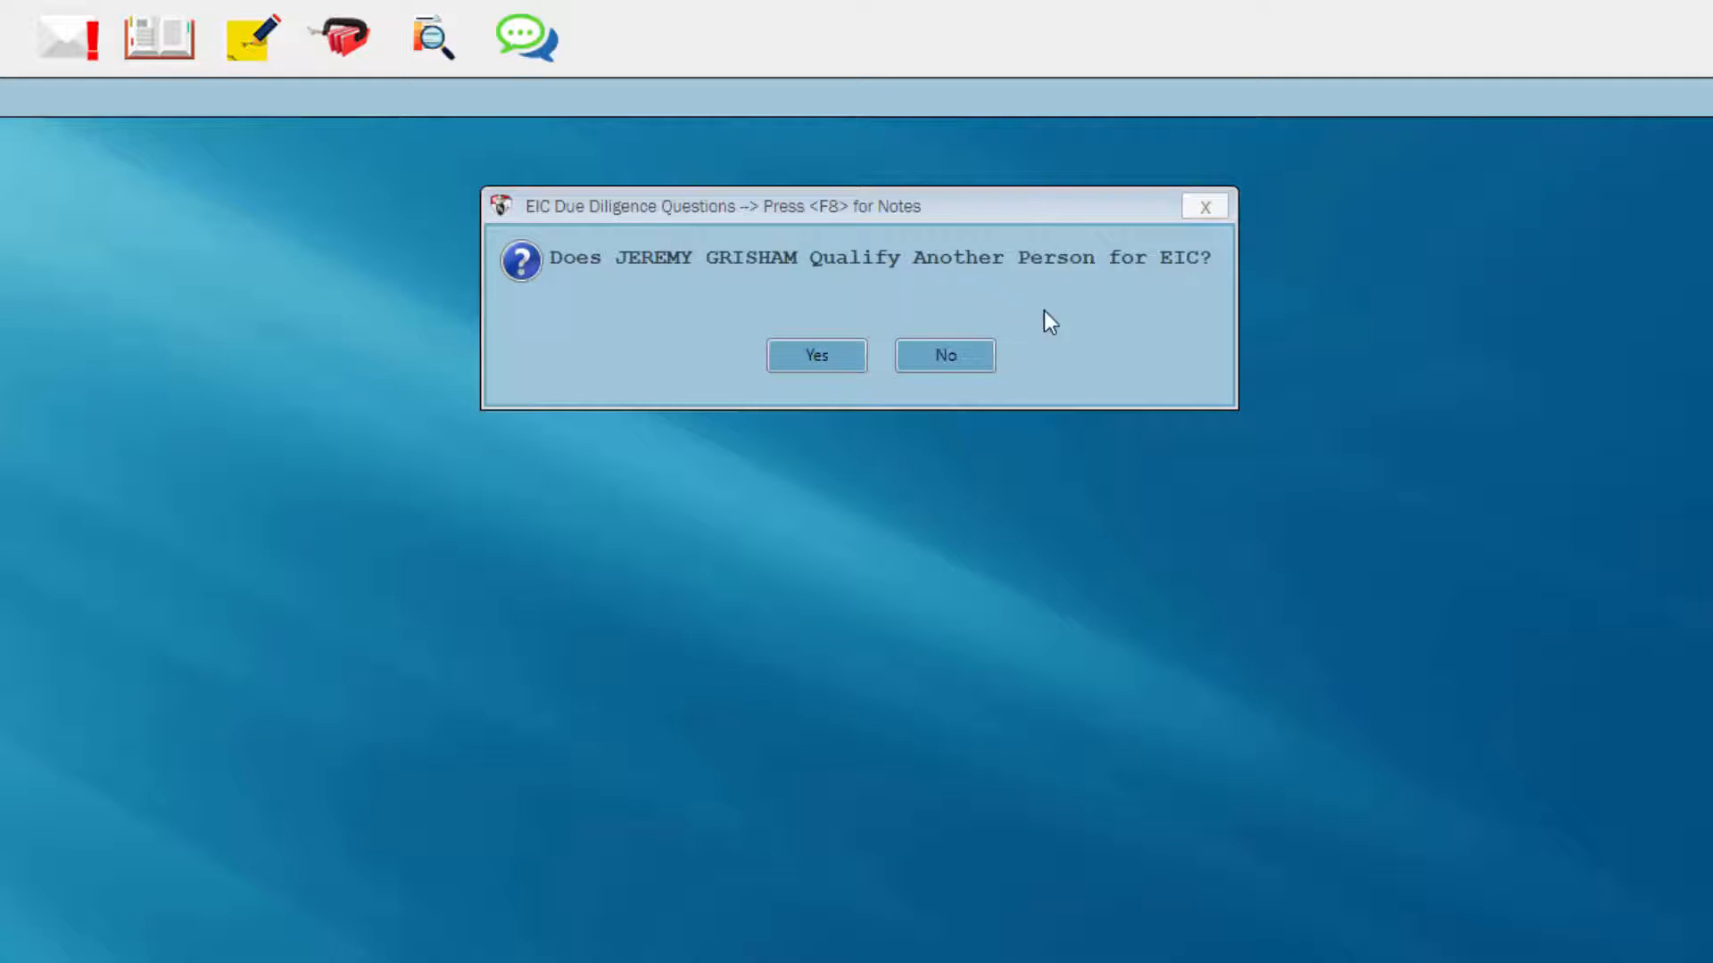
pyautogui.click(937, 358)
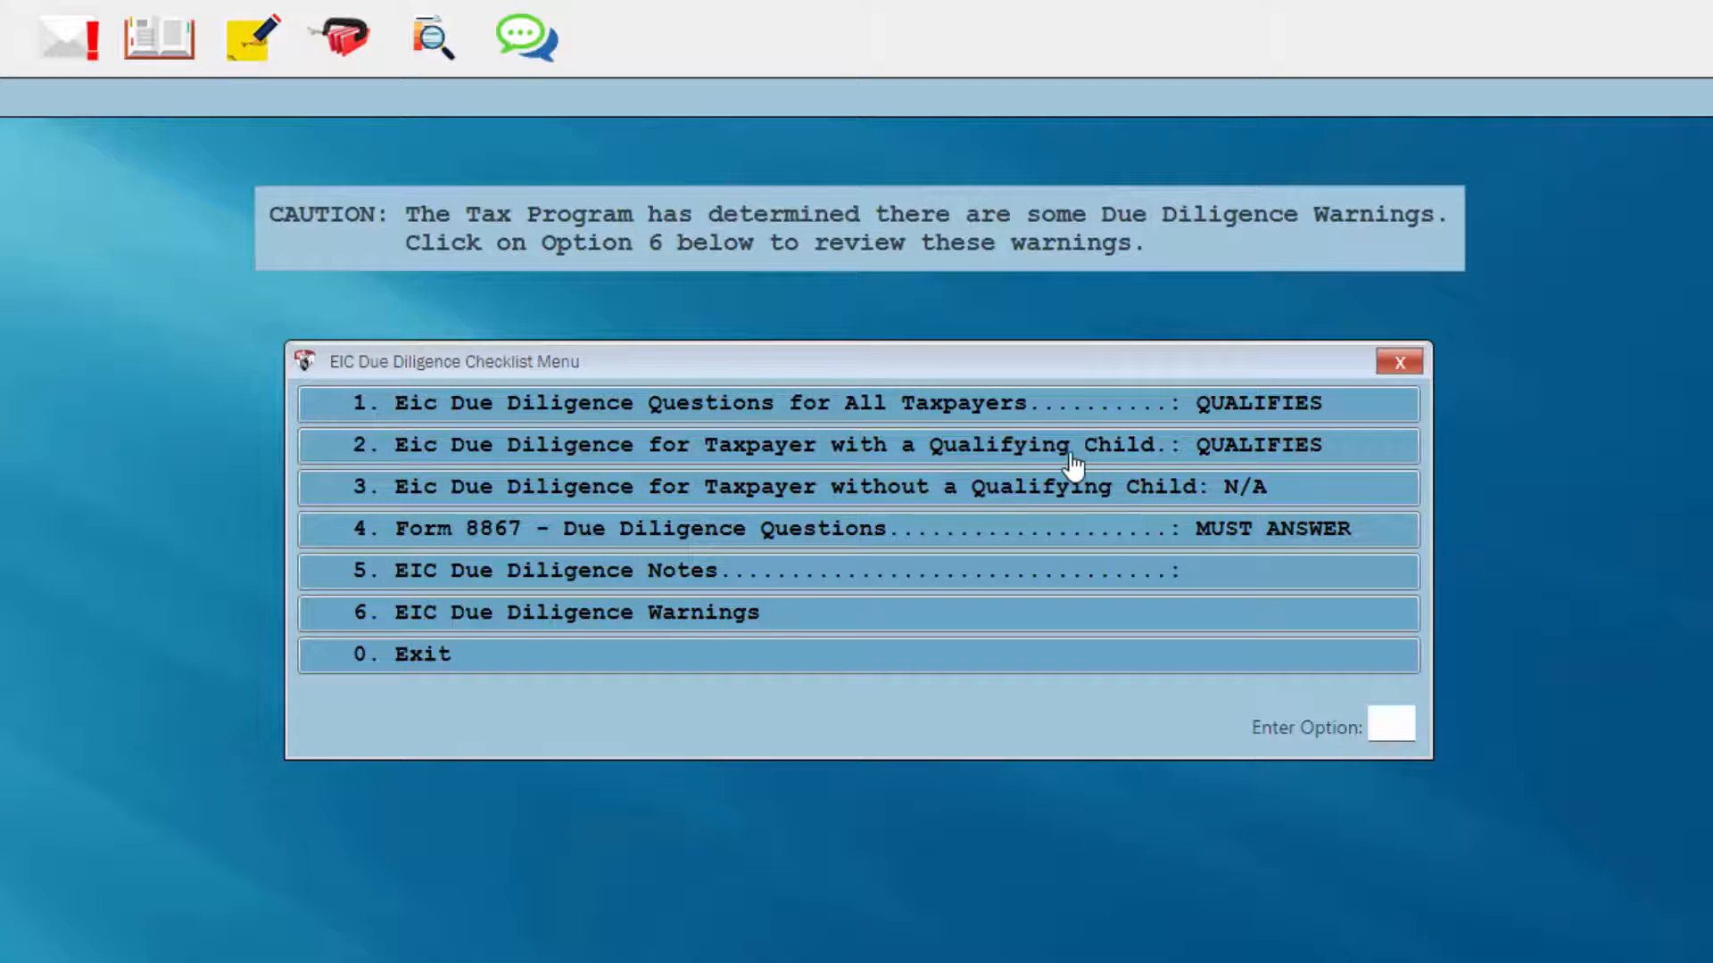
# - Answer Yes to Form 8867's taxpayer-provided information question and open the EIC due diligence notes
pyautogui.click(855, 535)
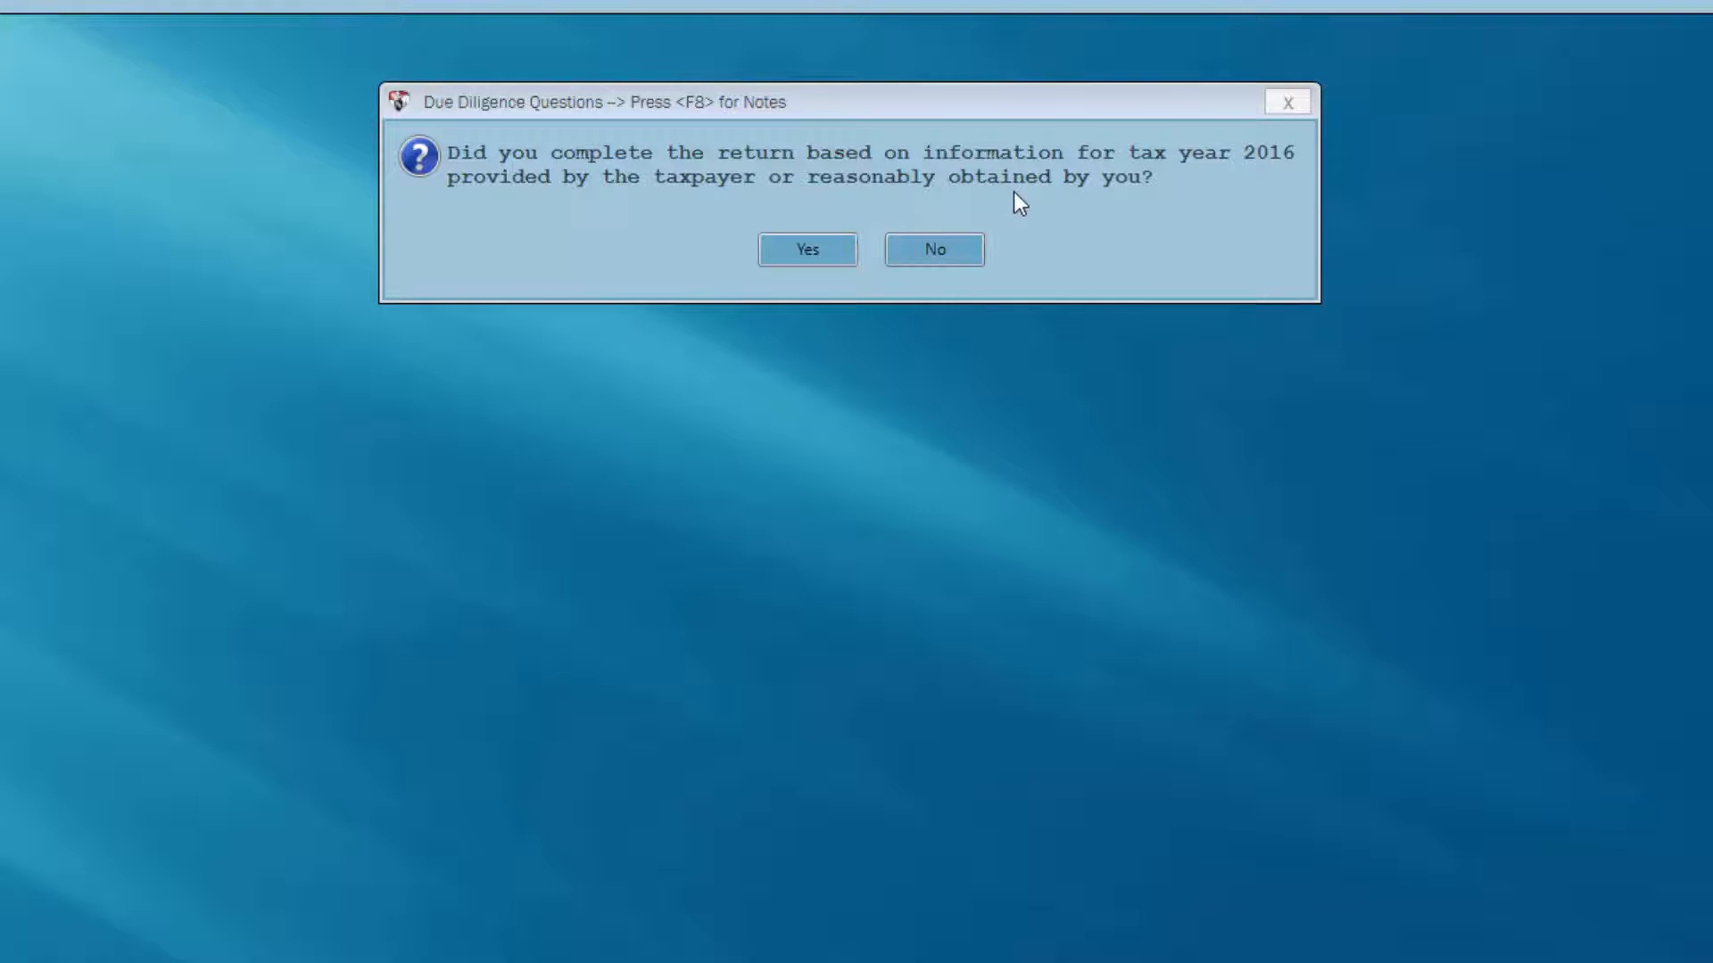
pyautogui.click(808, 253)
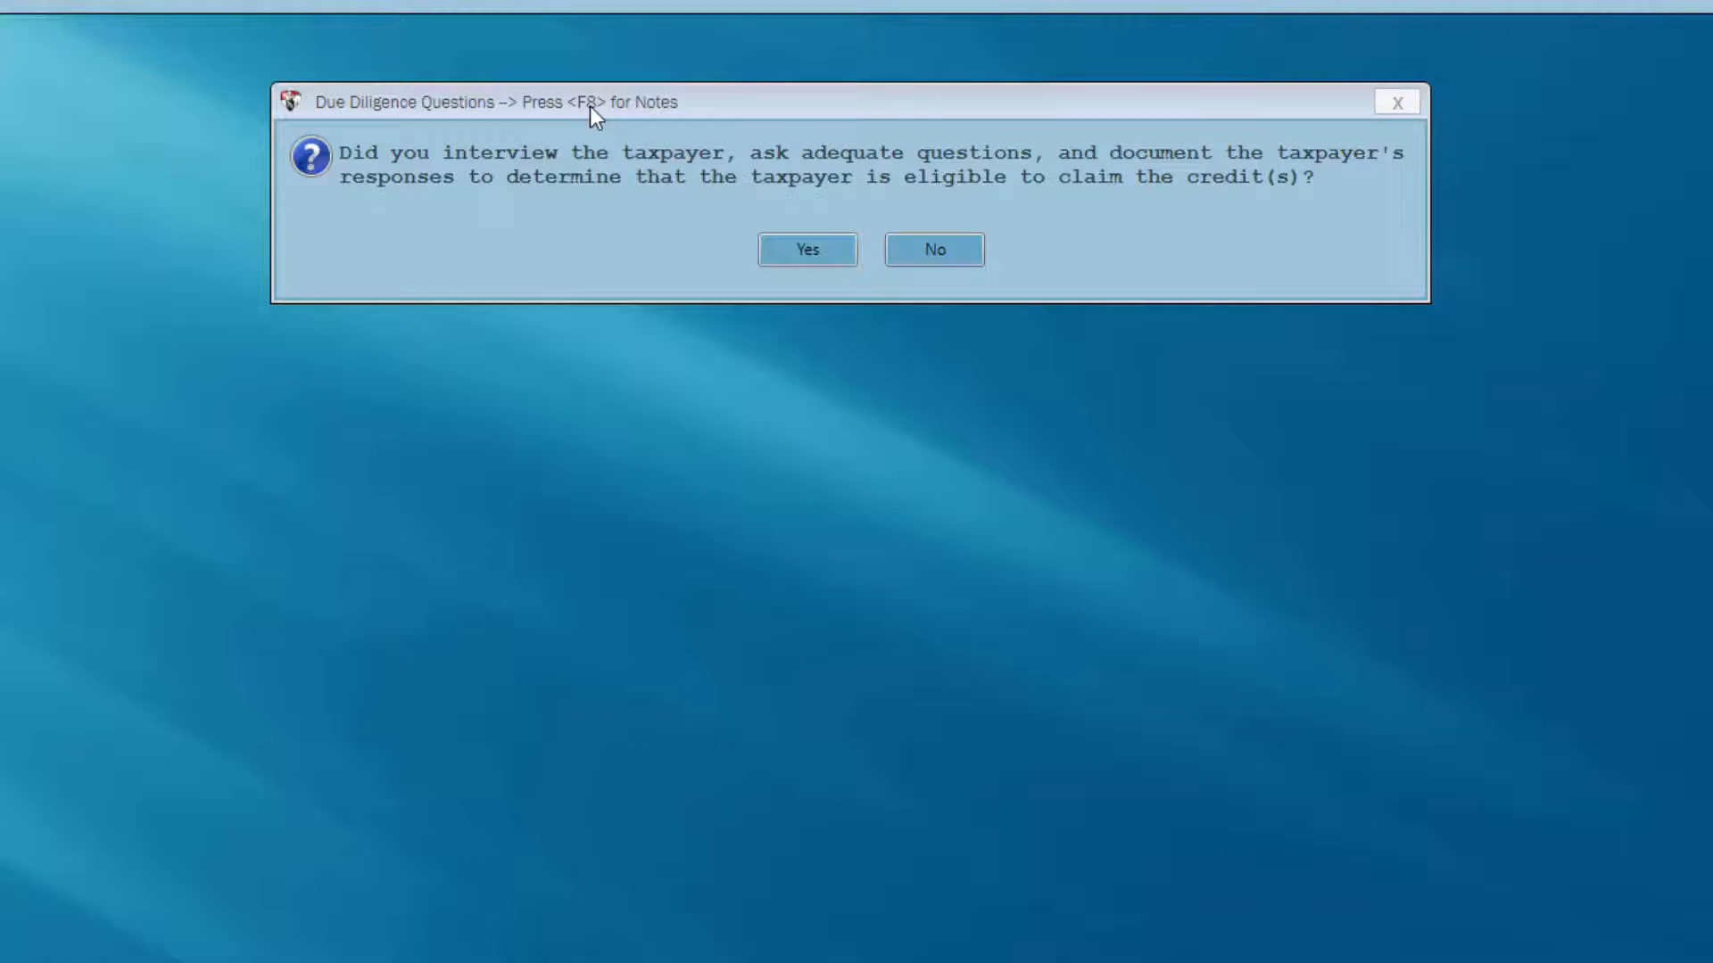
pyautogui.press('F8')
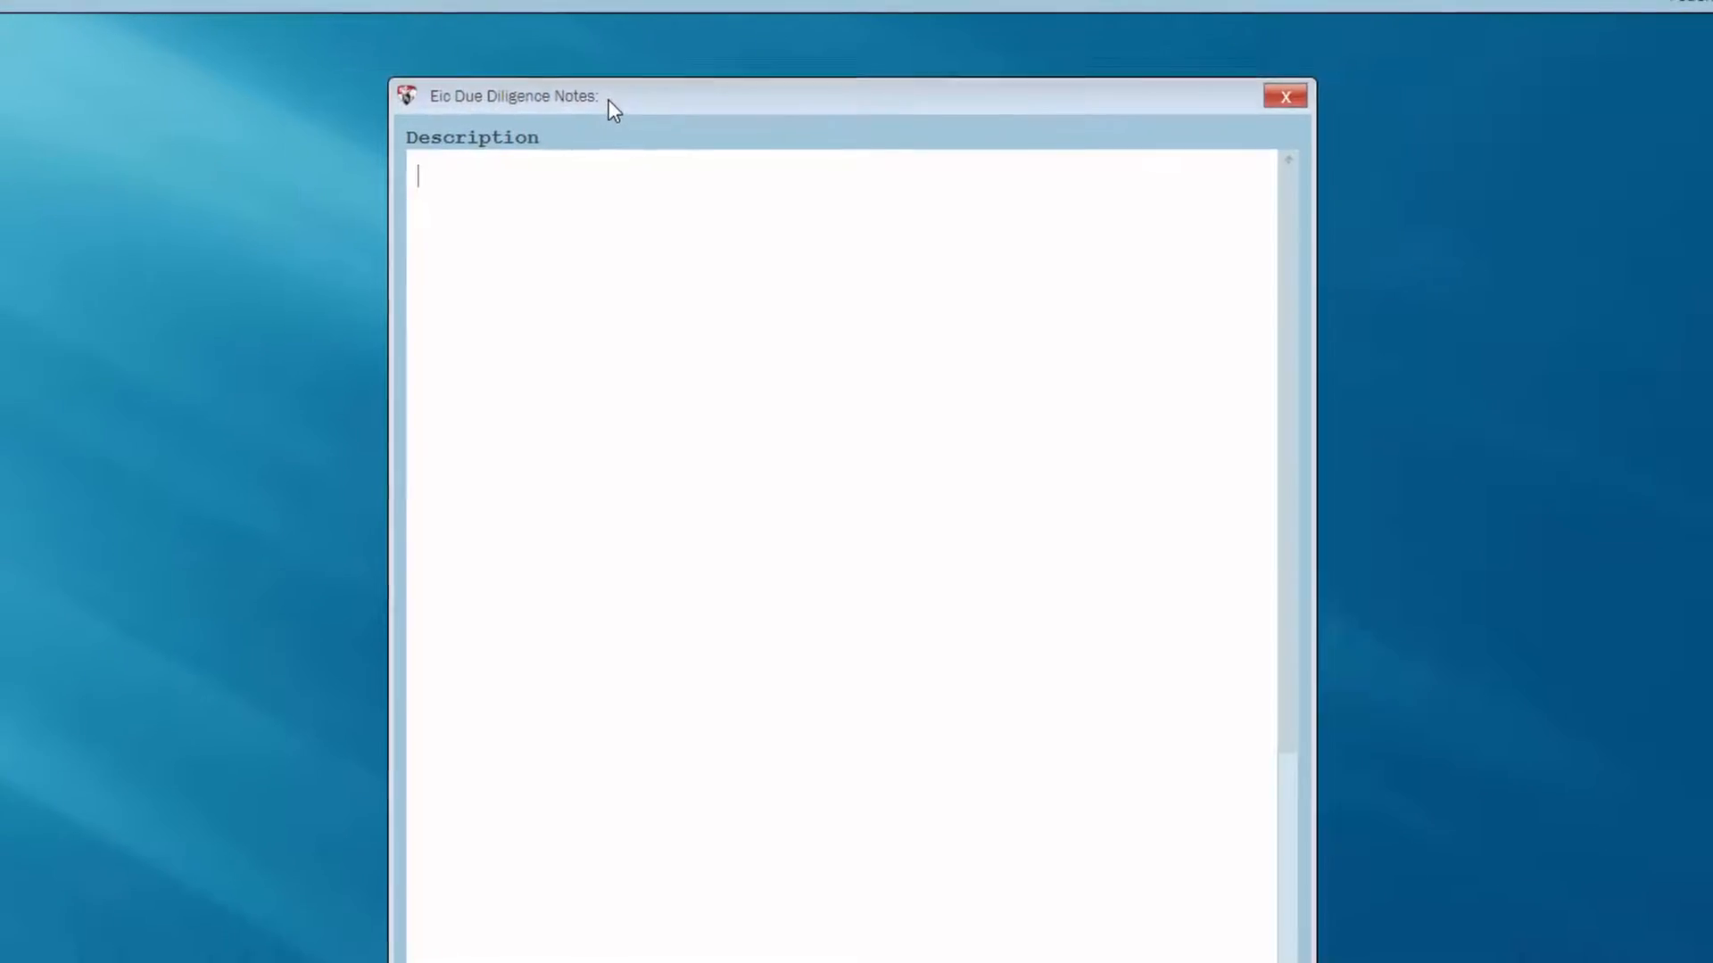
# - Save the due diligence note 'these are my due diligence notes'
pyautogui.write('these ')
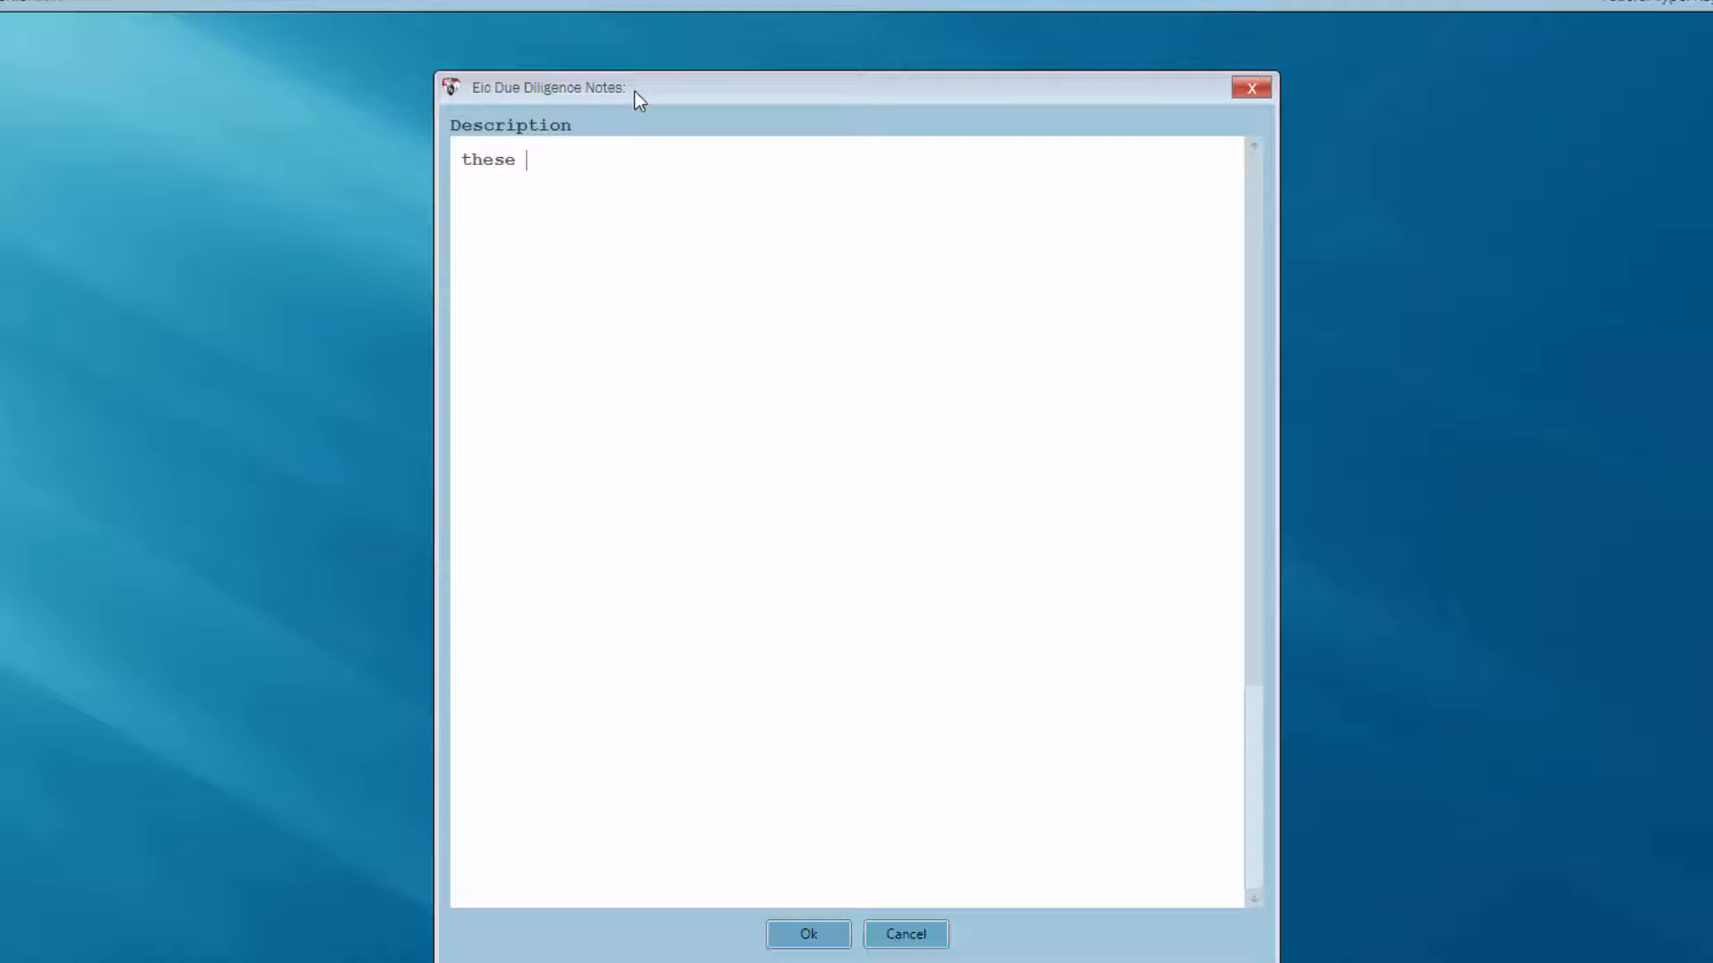
pyautogui.write('are my due diligenc')
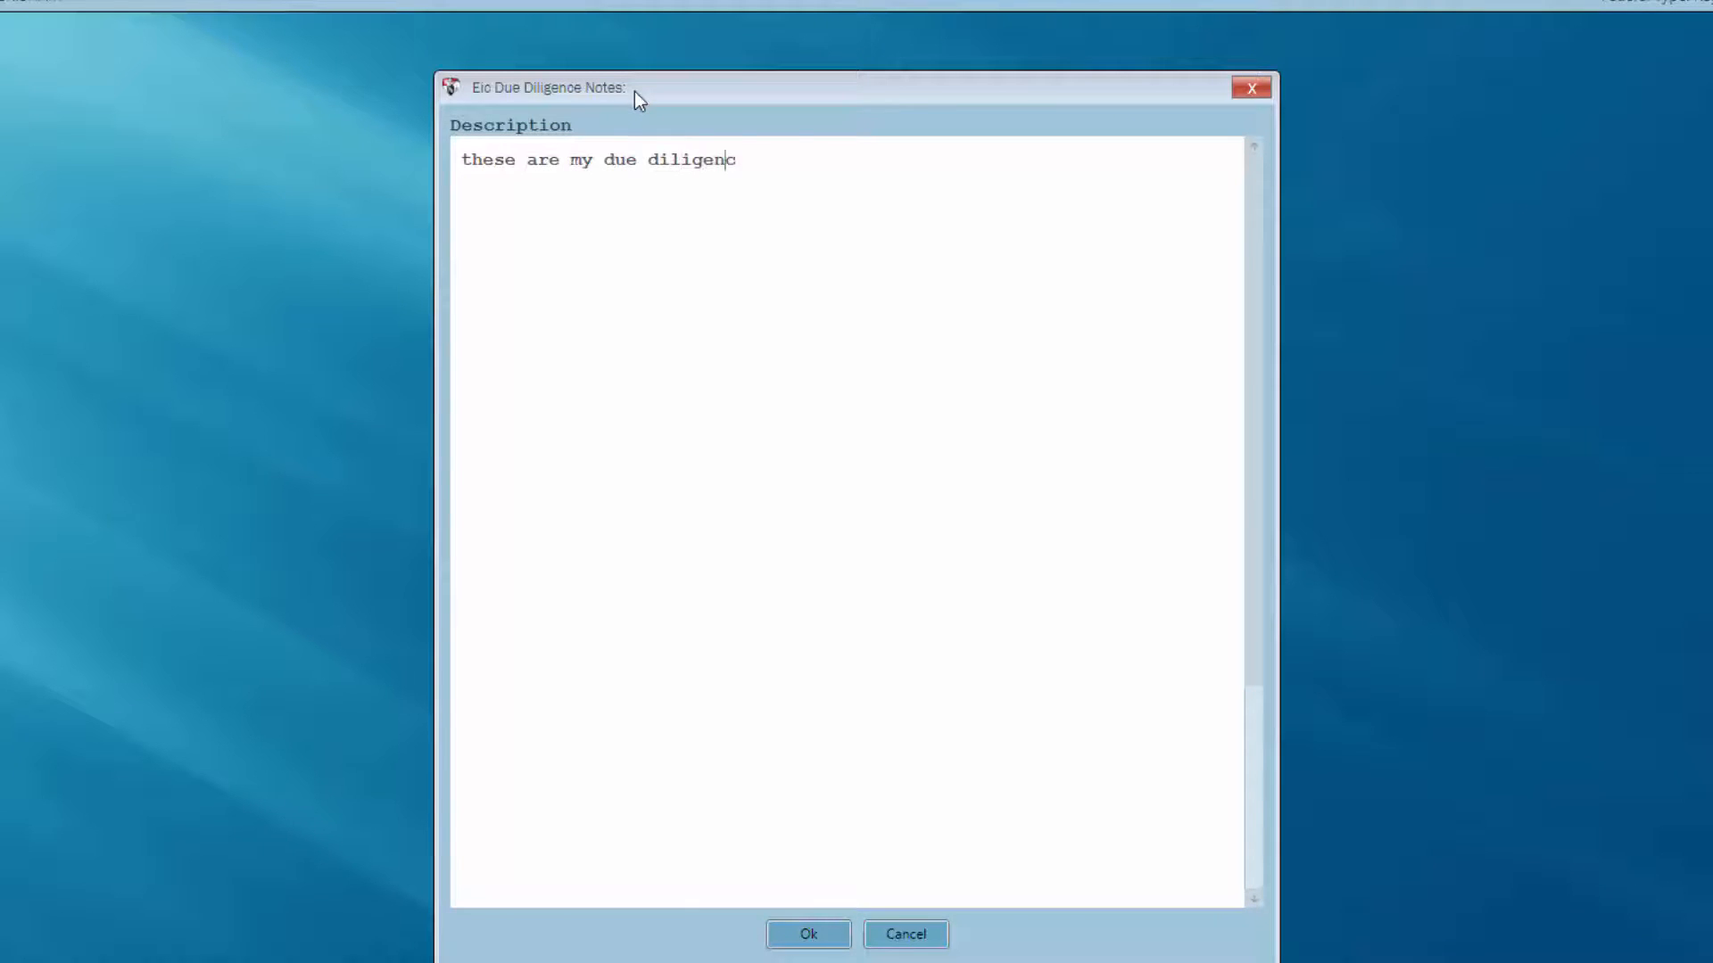
pyautogui.write('e notes')
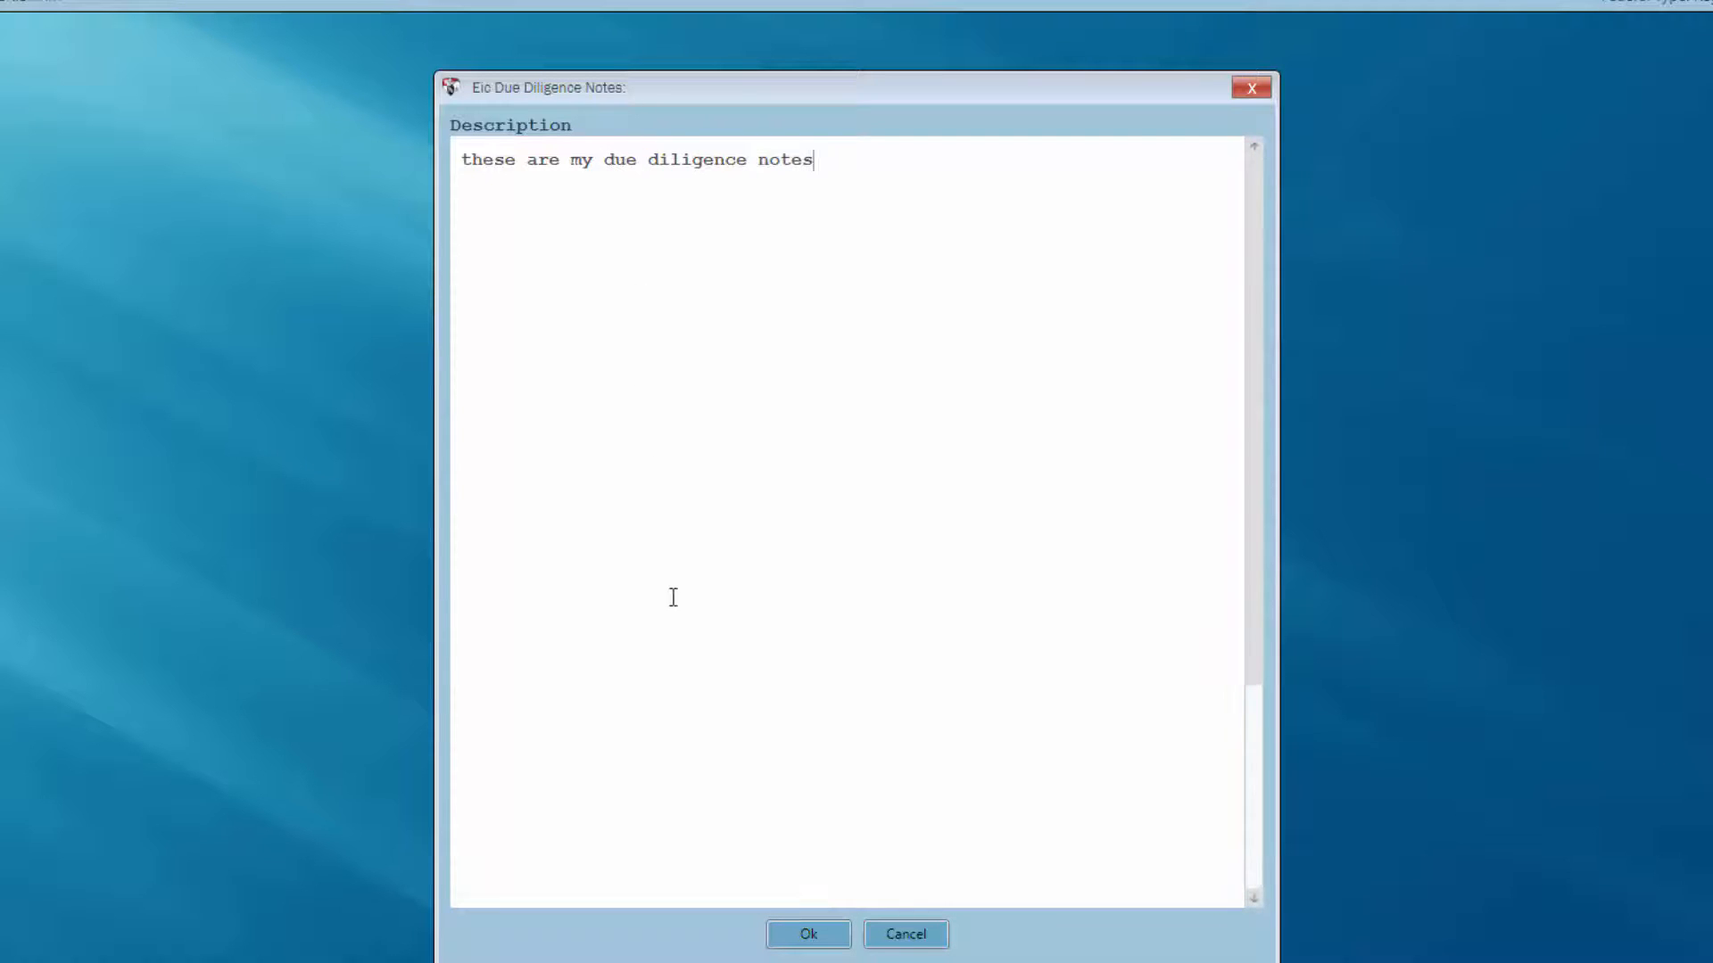
pyautogui.click(808, 938)
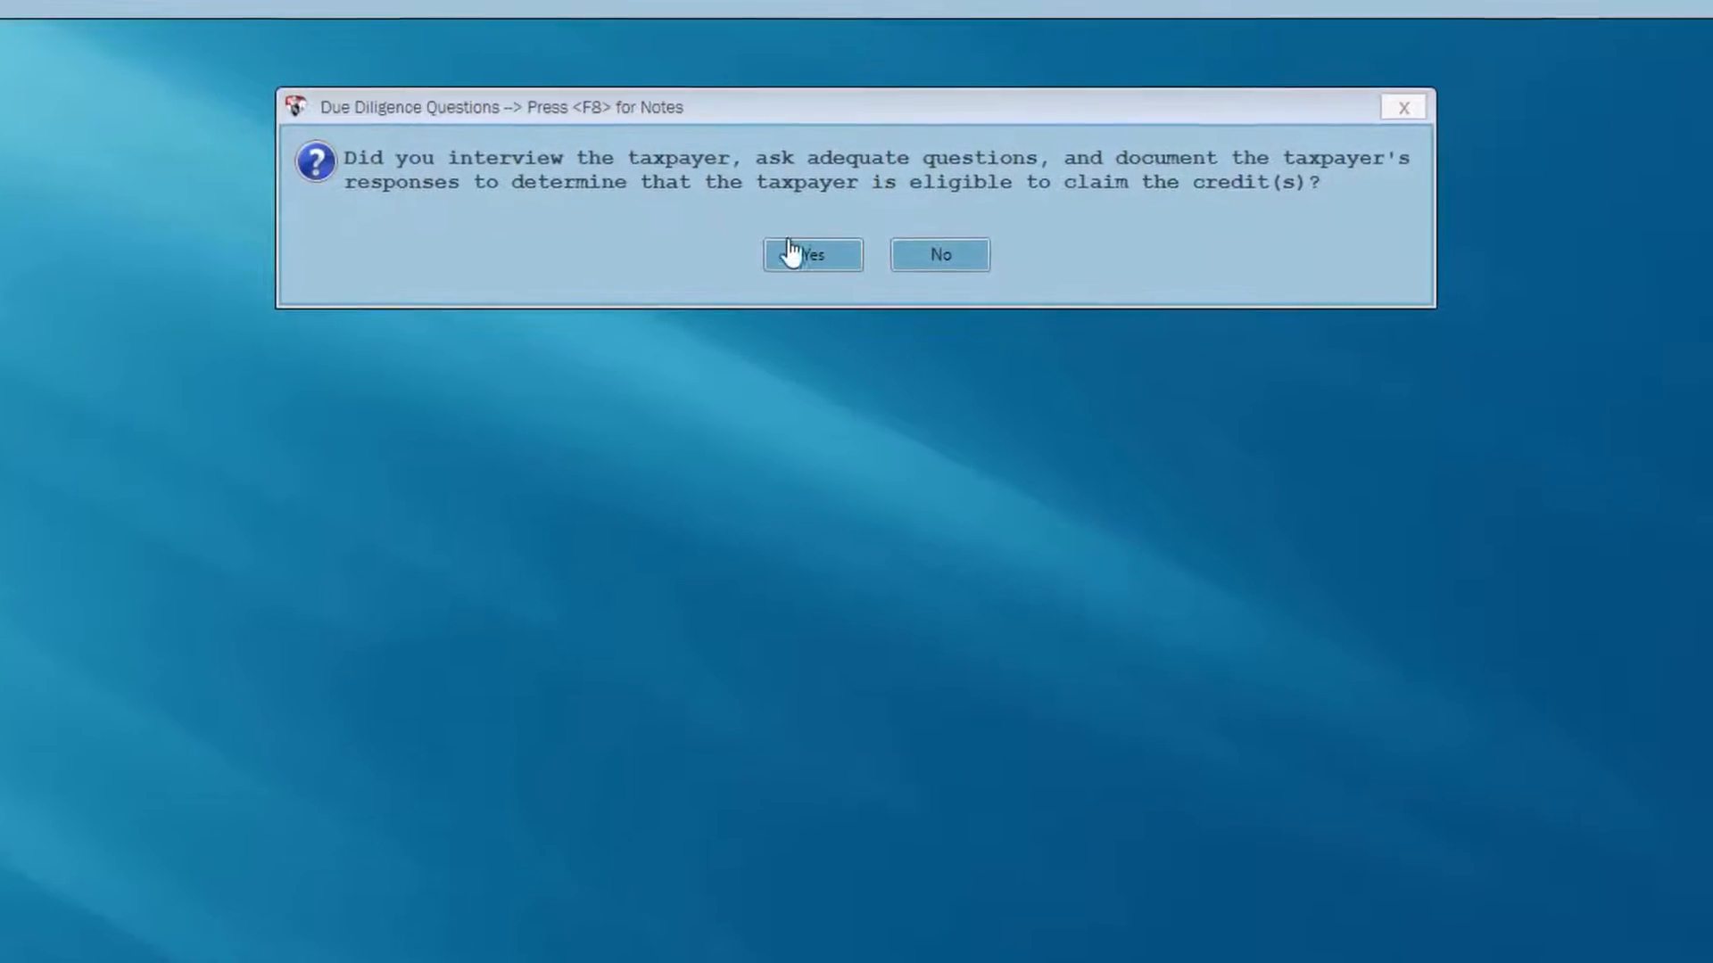
# - Answer the remaining Form 8867 questions, with No inconsistent information and No prior disallowed credits, then certify
pyautogui.click(792, 272)
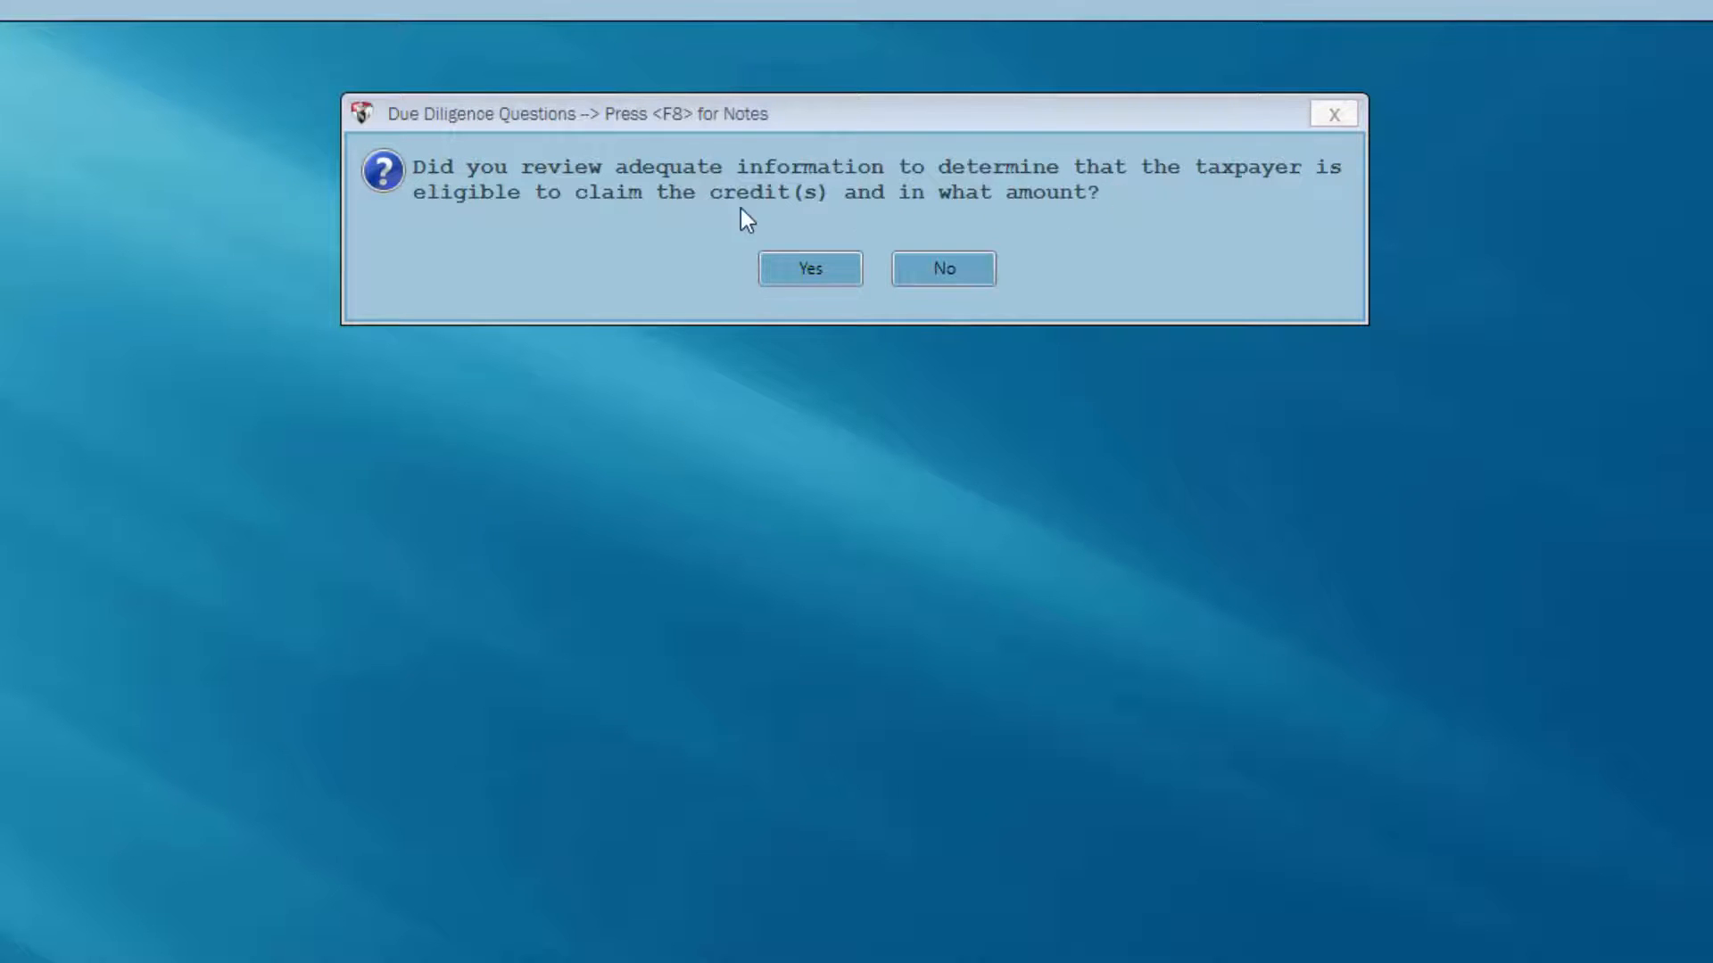
pyautogui.click(812, 272)
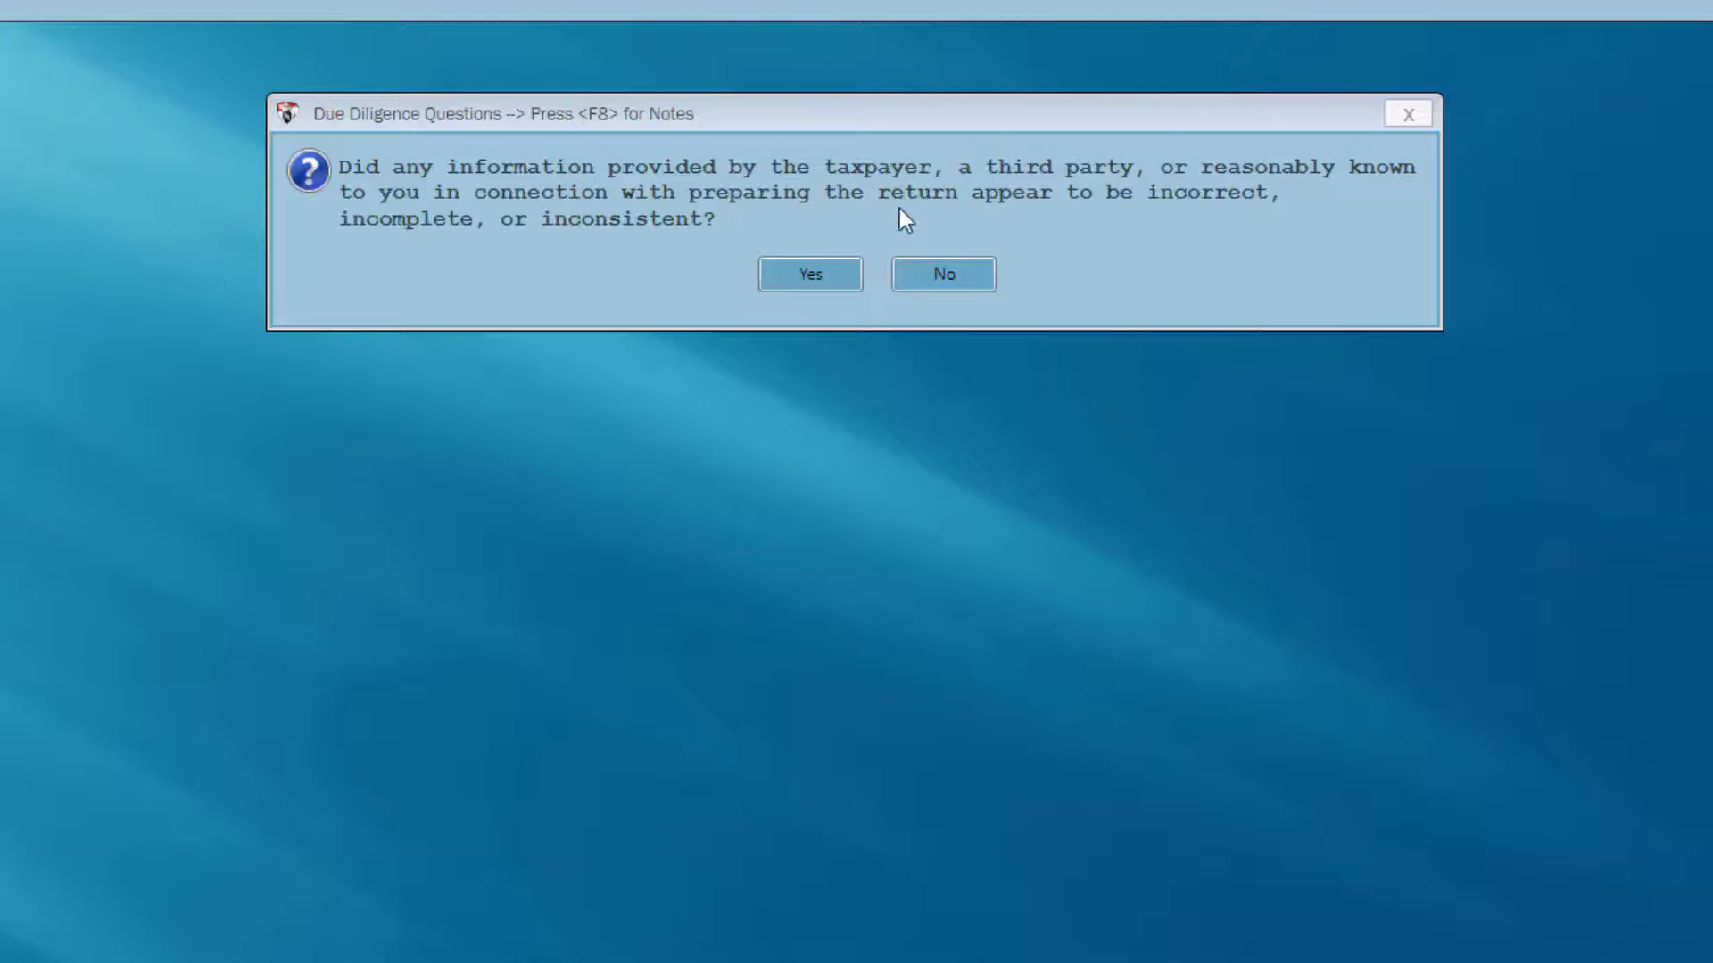
pyautogui.click(944, 279)
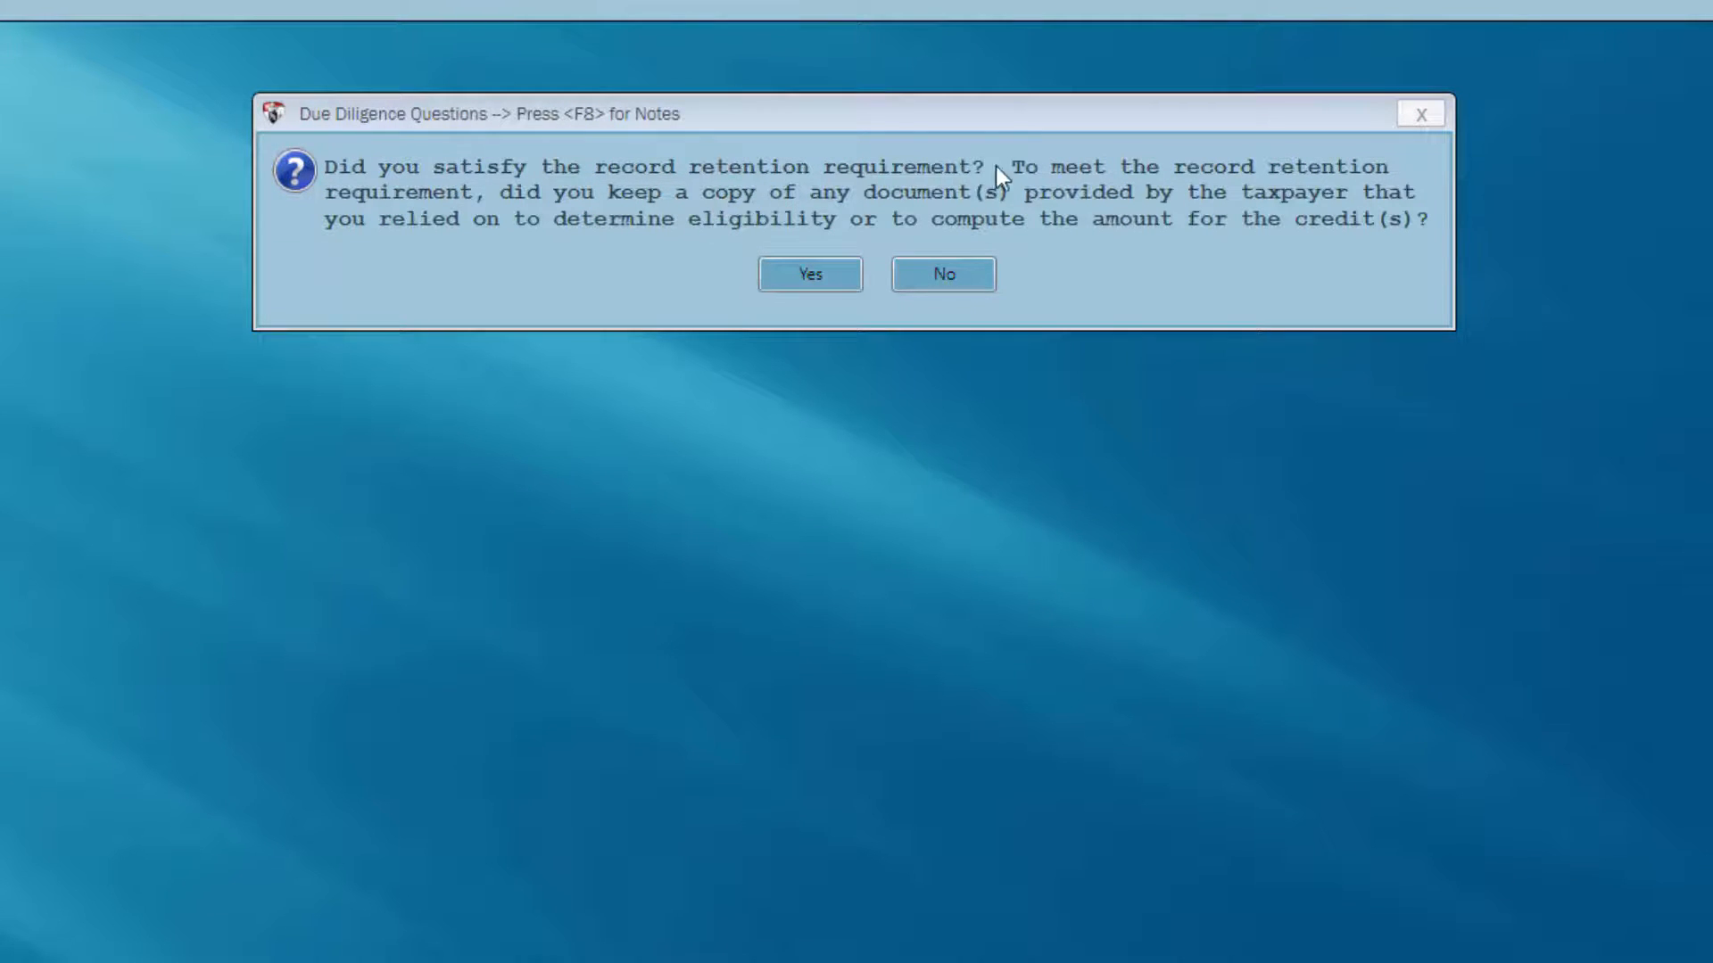
pyautogui.click(796, 284)
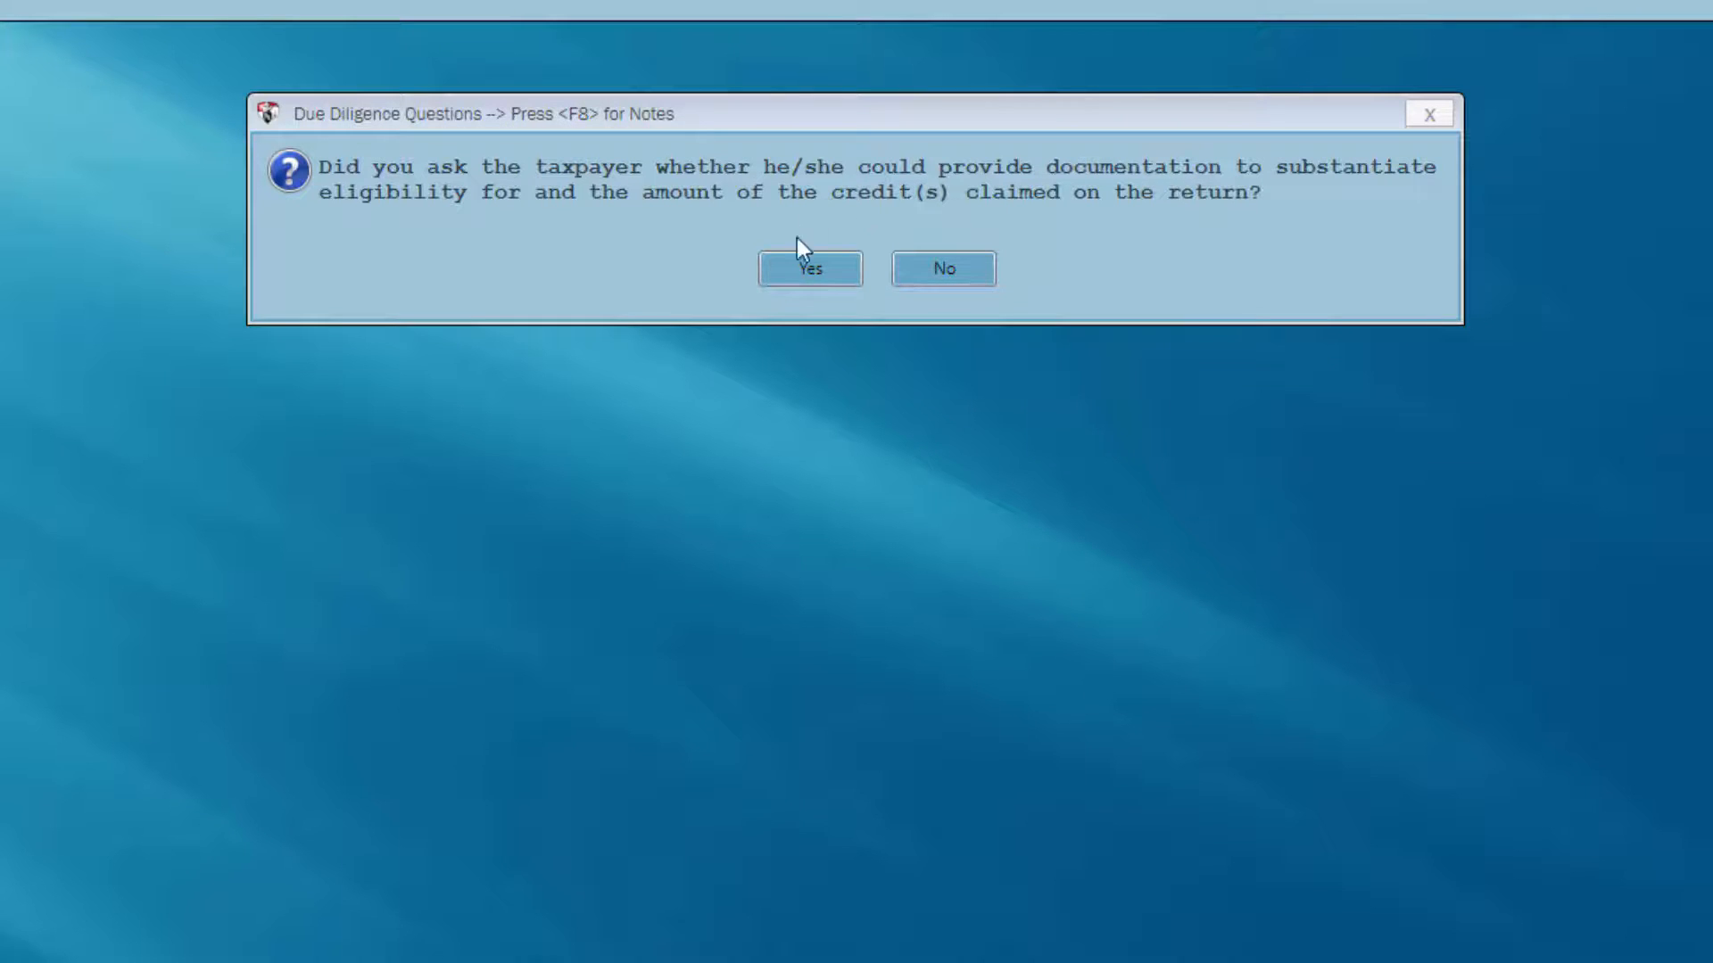
pyautogui.click(784, 272)
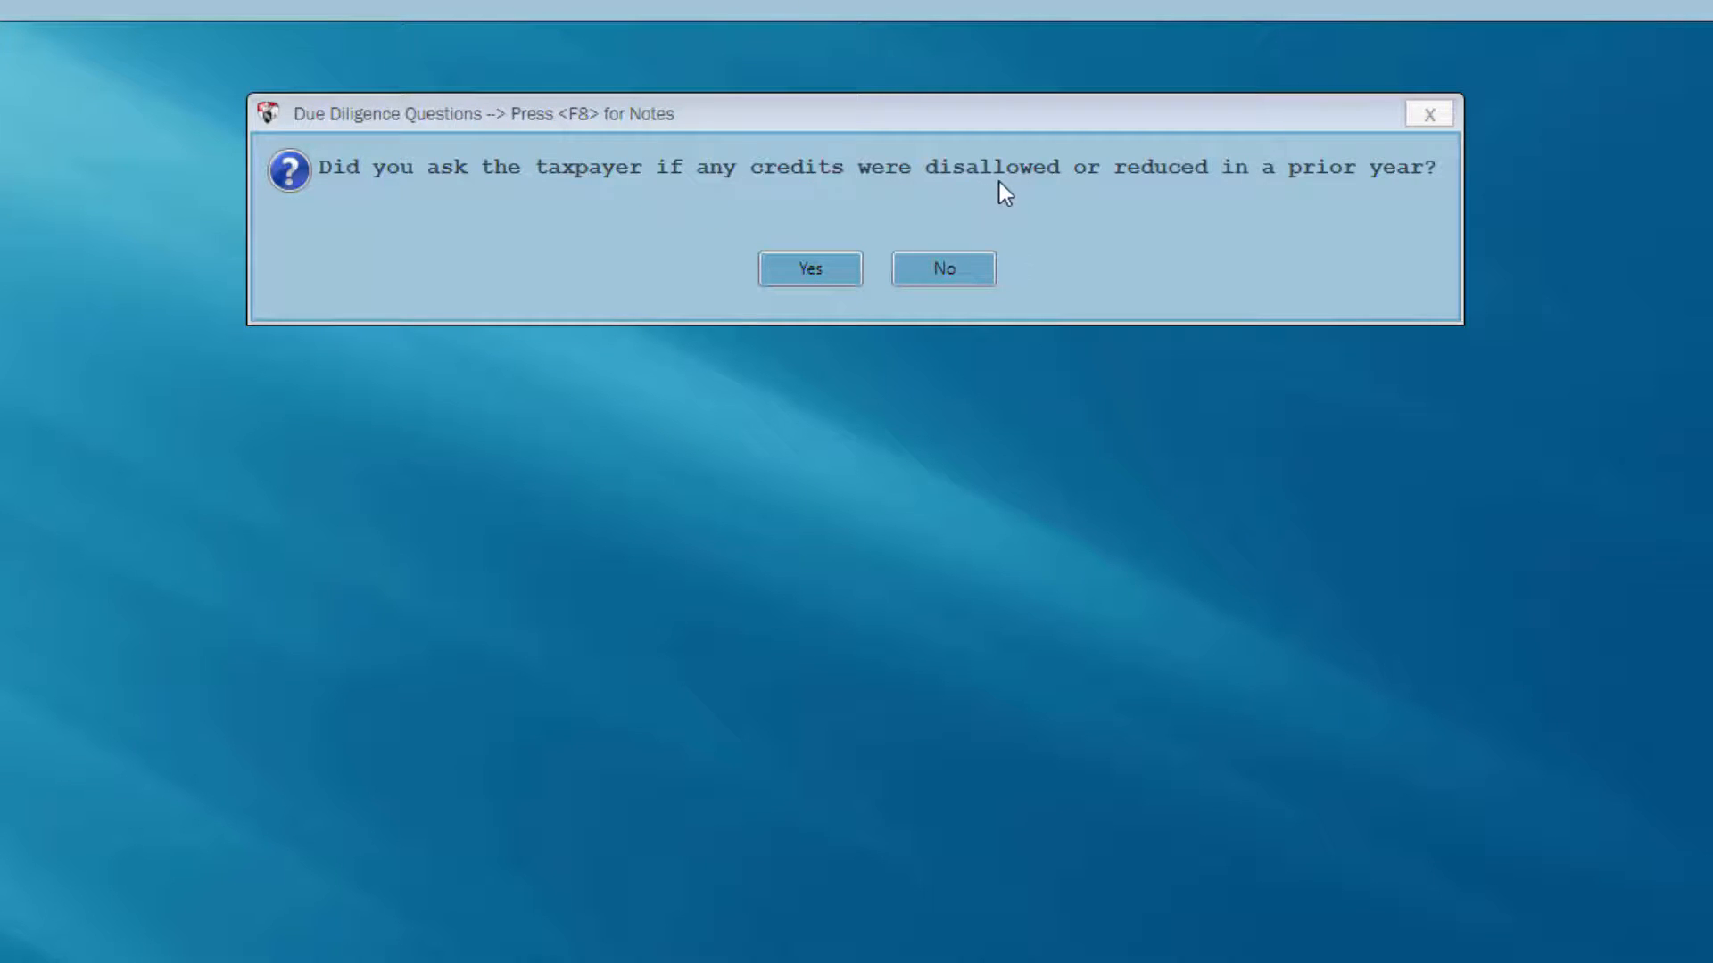
pyautogui.click(812, 273)
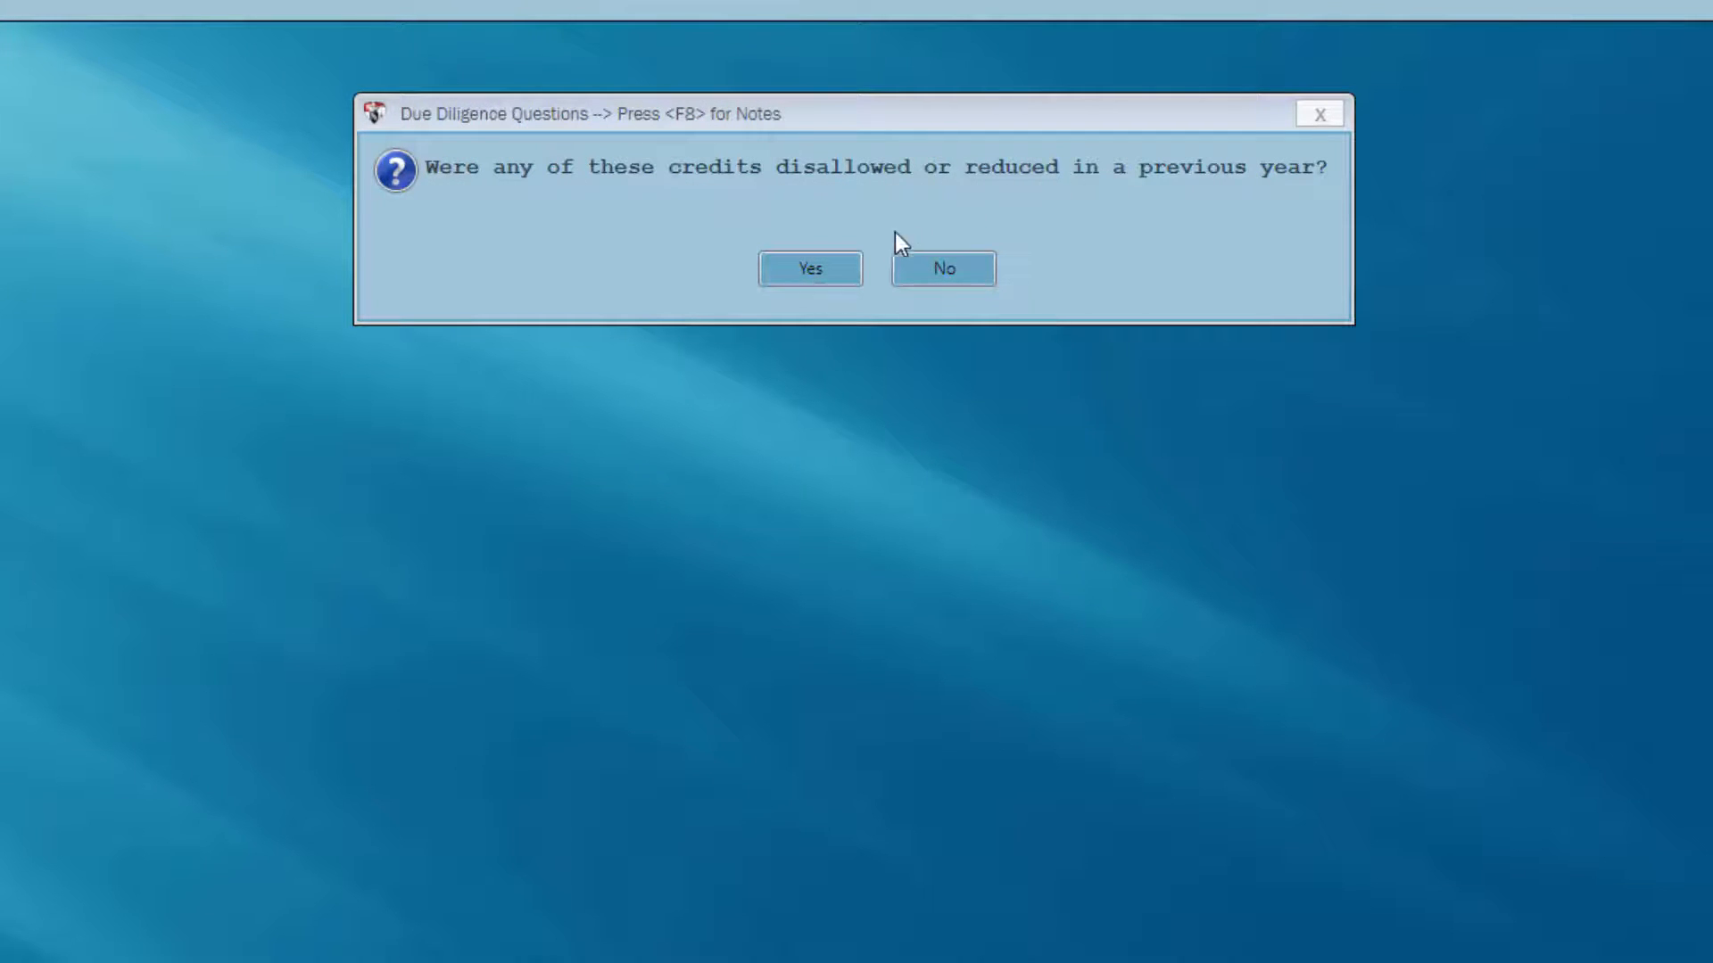
pyautogui.click(933, 282)
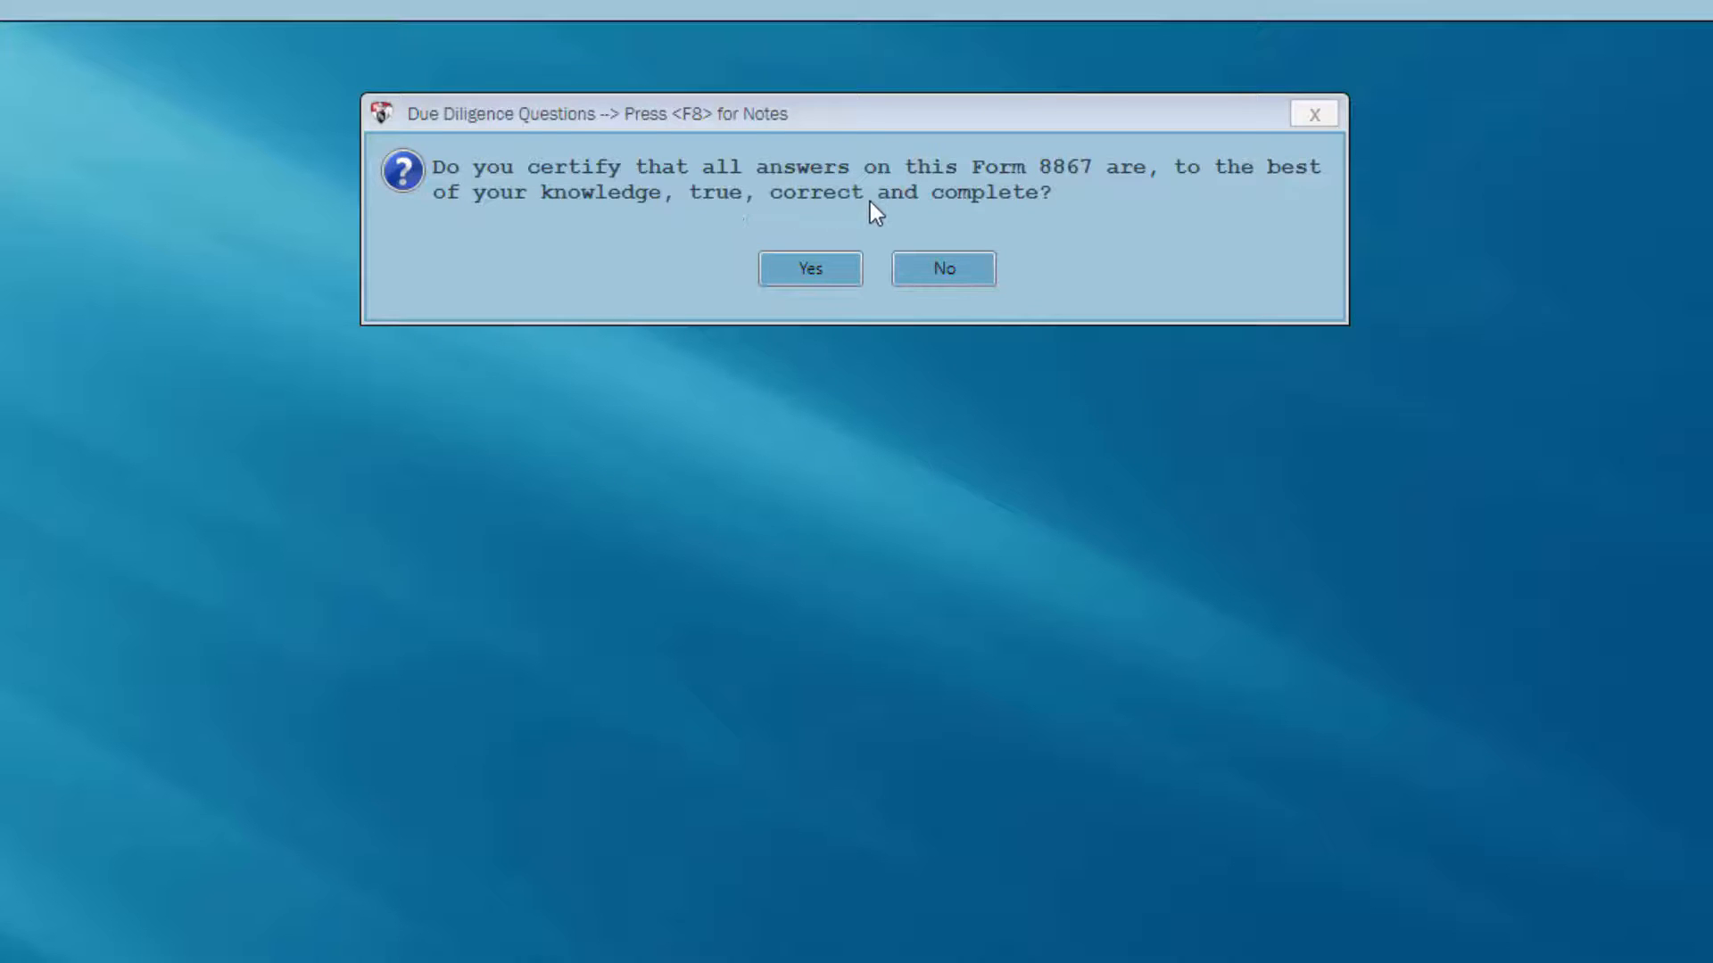
pyautogui.click(806, 277)
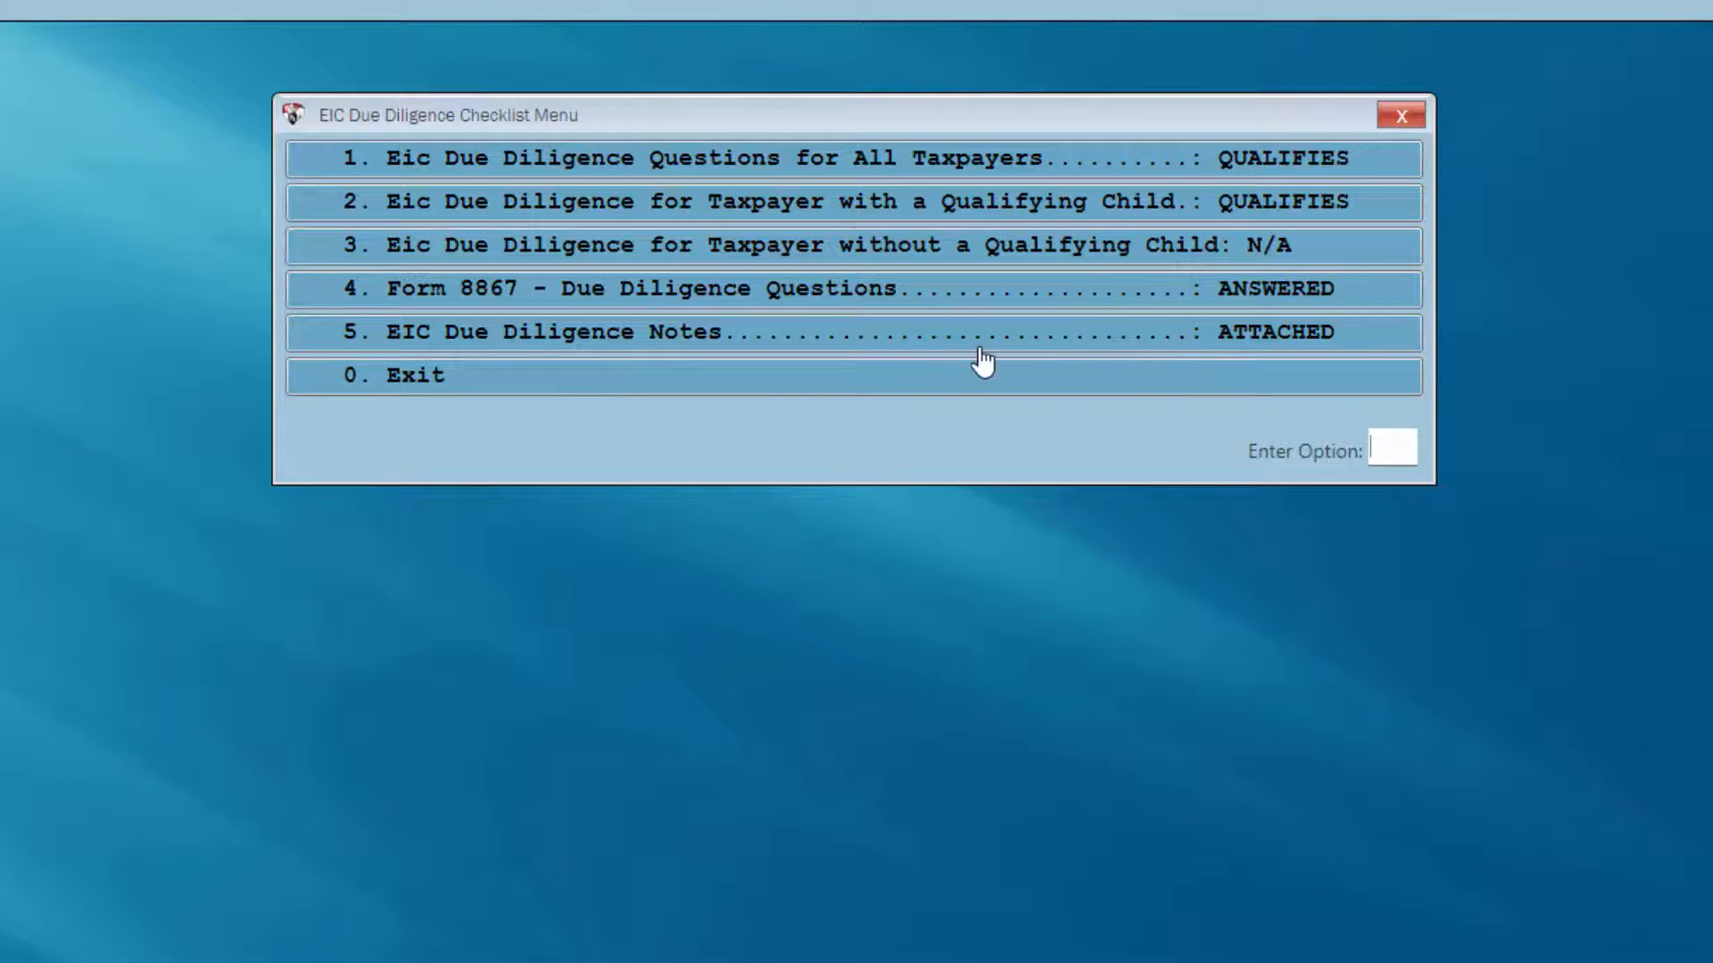
pyautogui.click(912, 389)
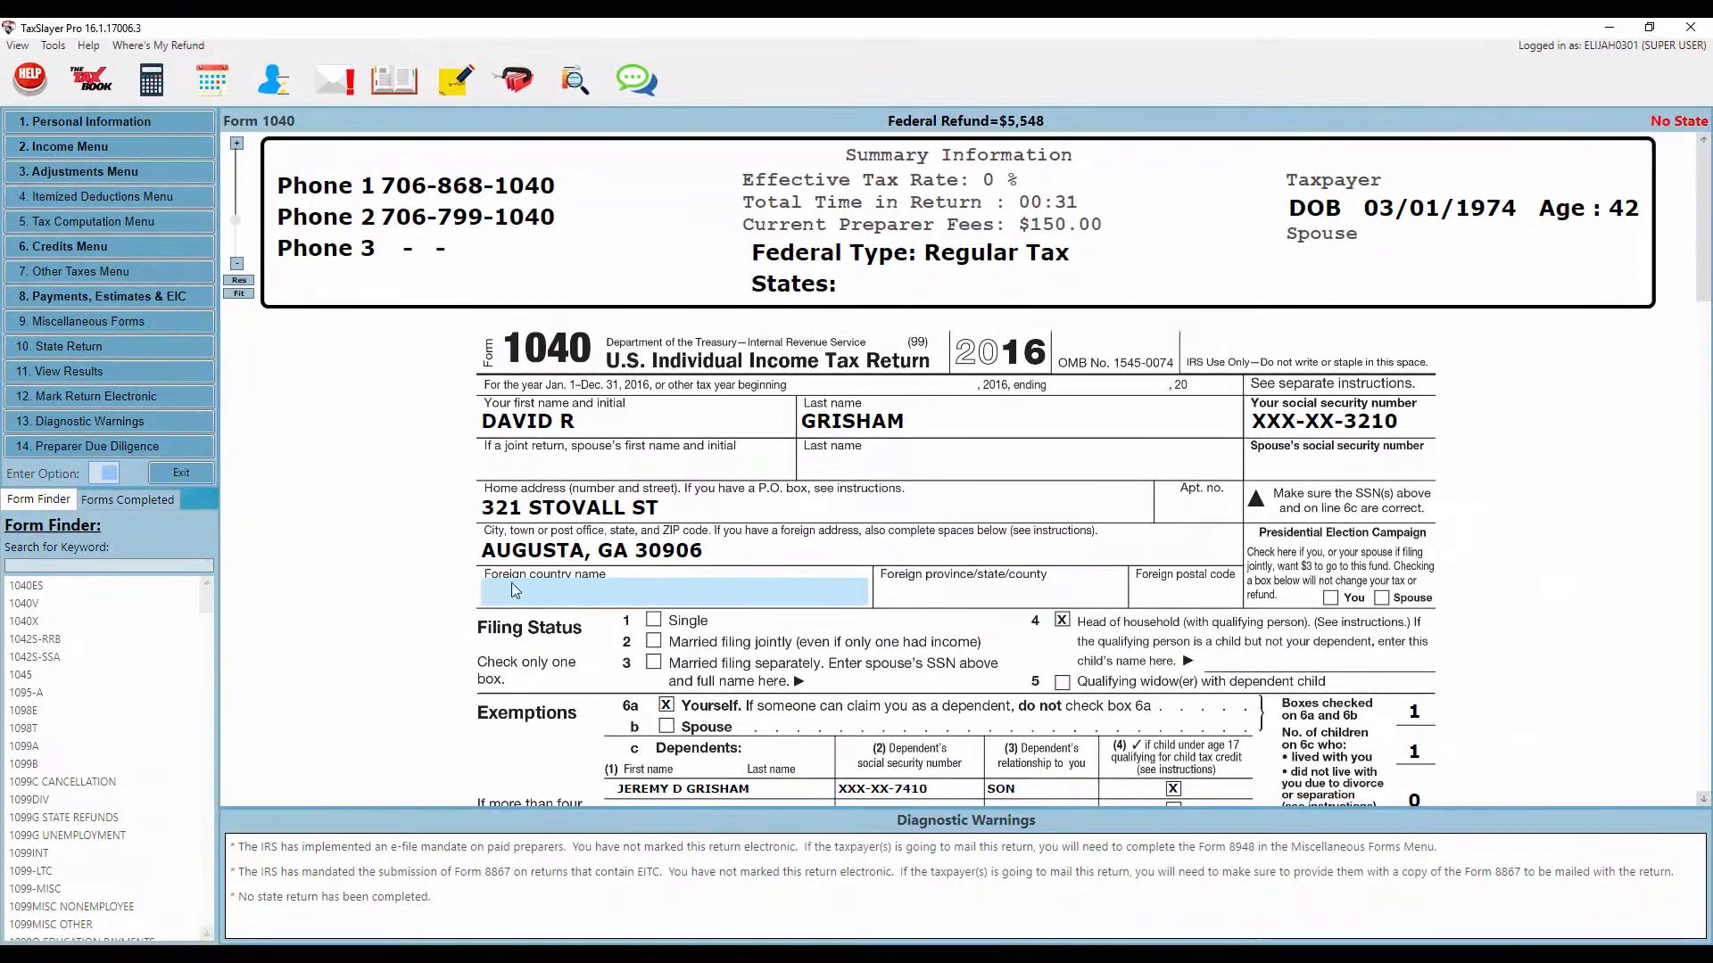
# - Exit the EIC due diligence screens and scroll Form 1040 to the 28500 income lines
pyautogui.click(185, 483)
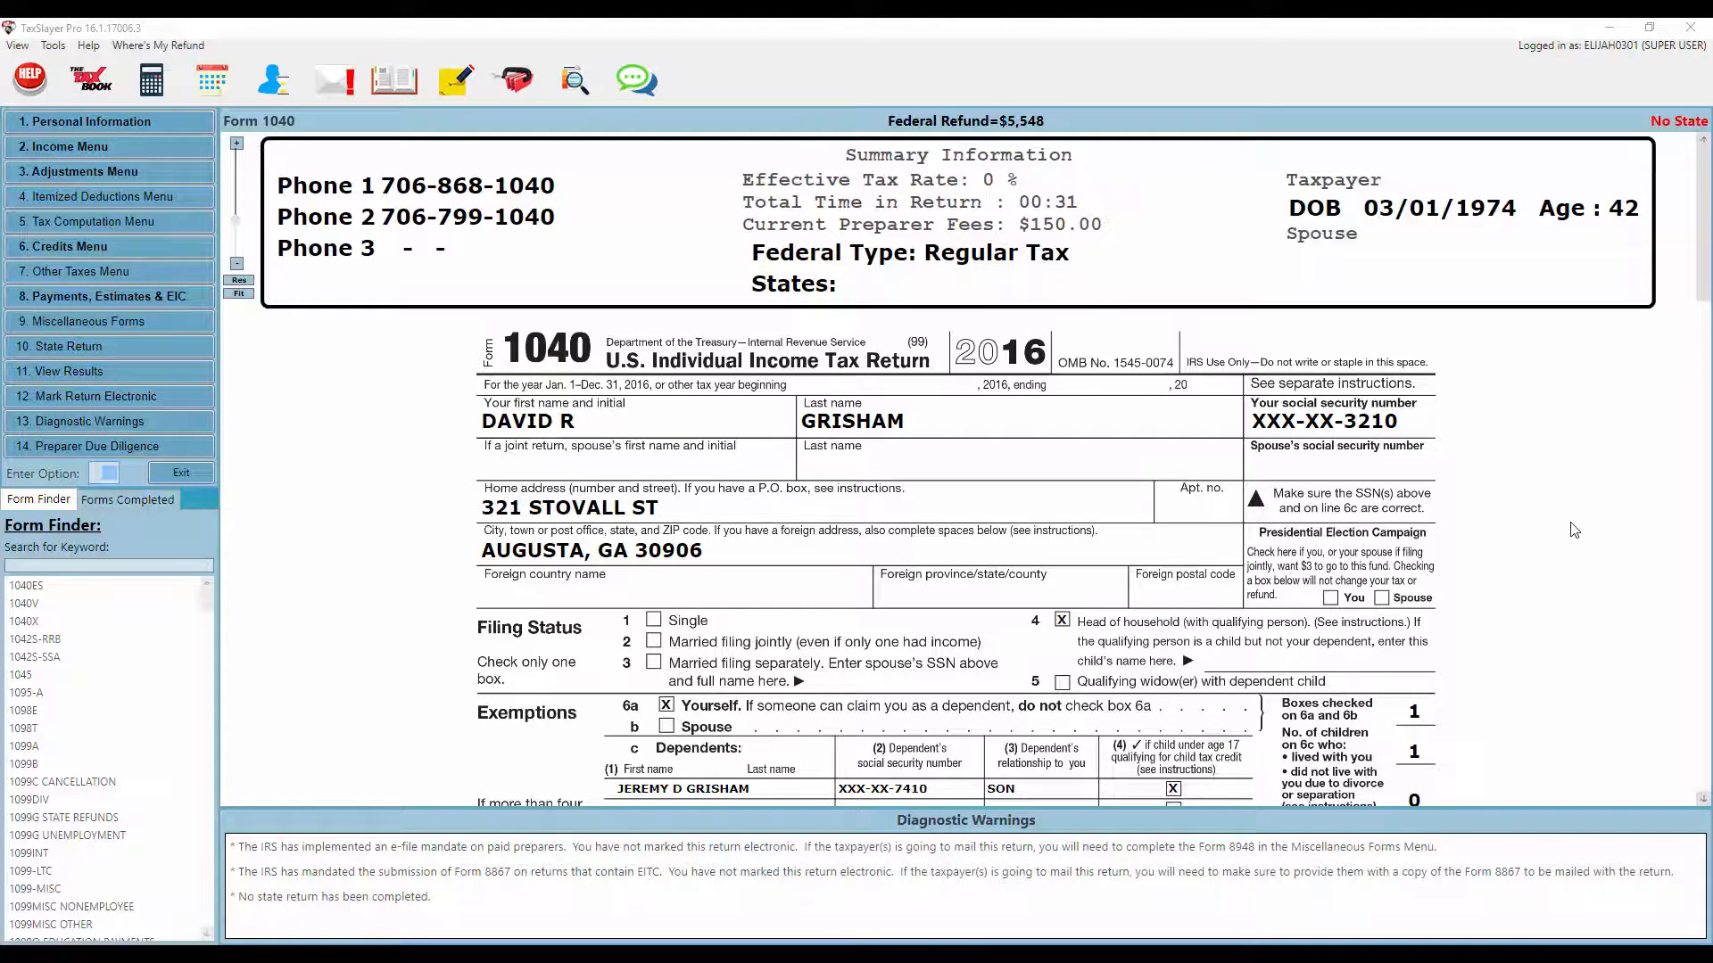
pyautogui.moveTo(1700, 310); pyautogui.dragTo(1700, 410)
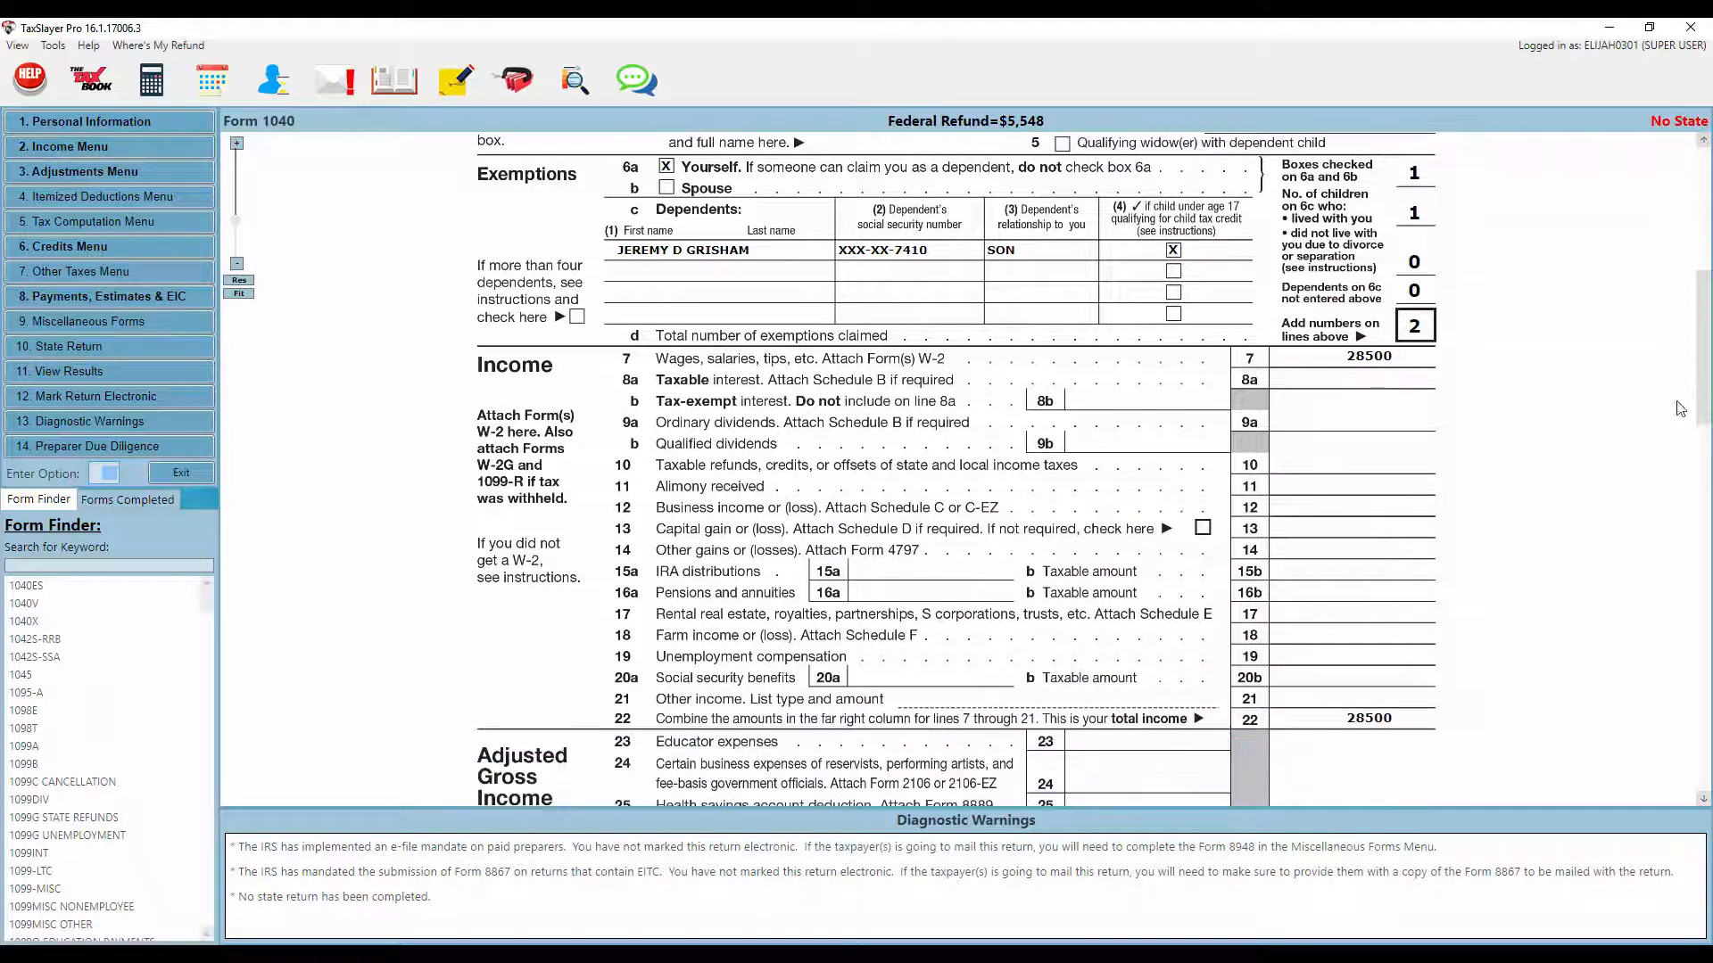
pyautogui.click(1347, 382)
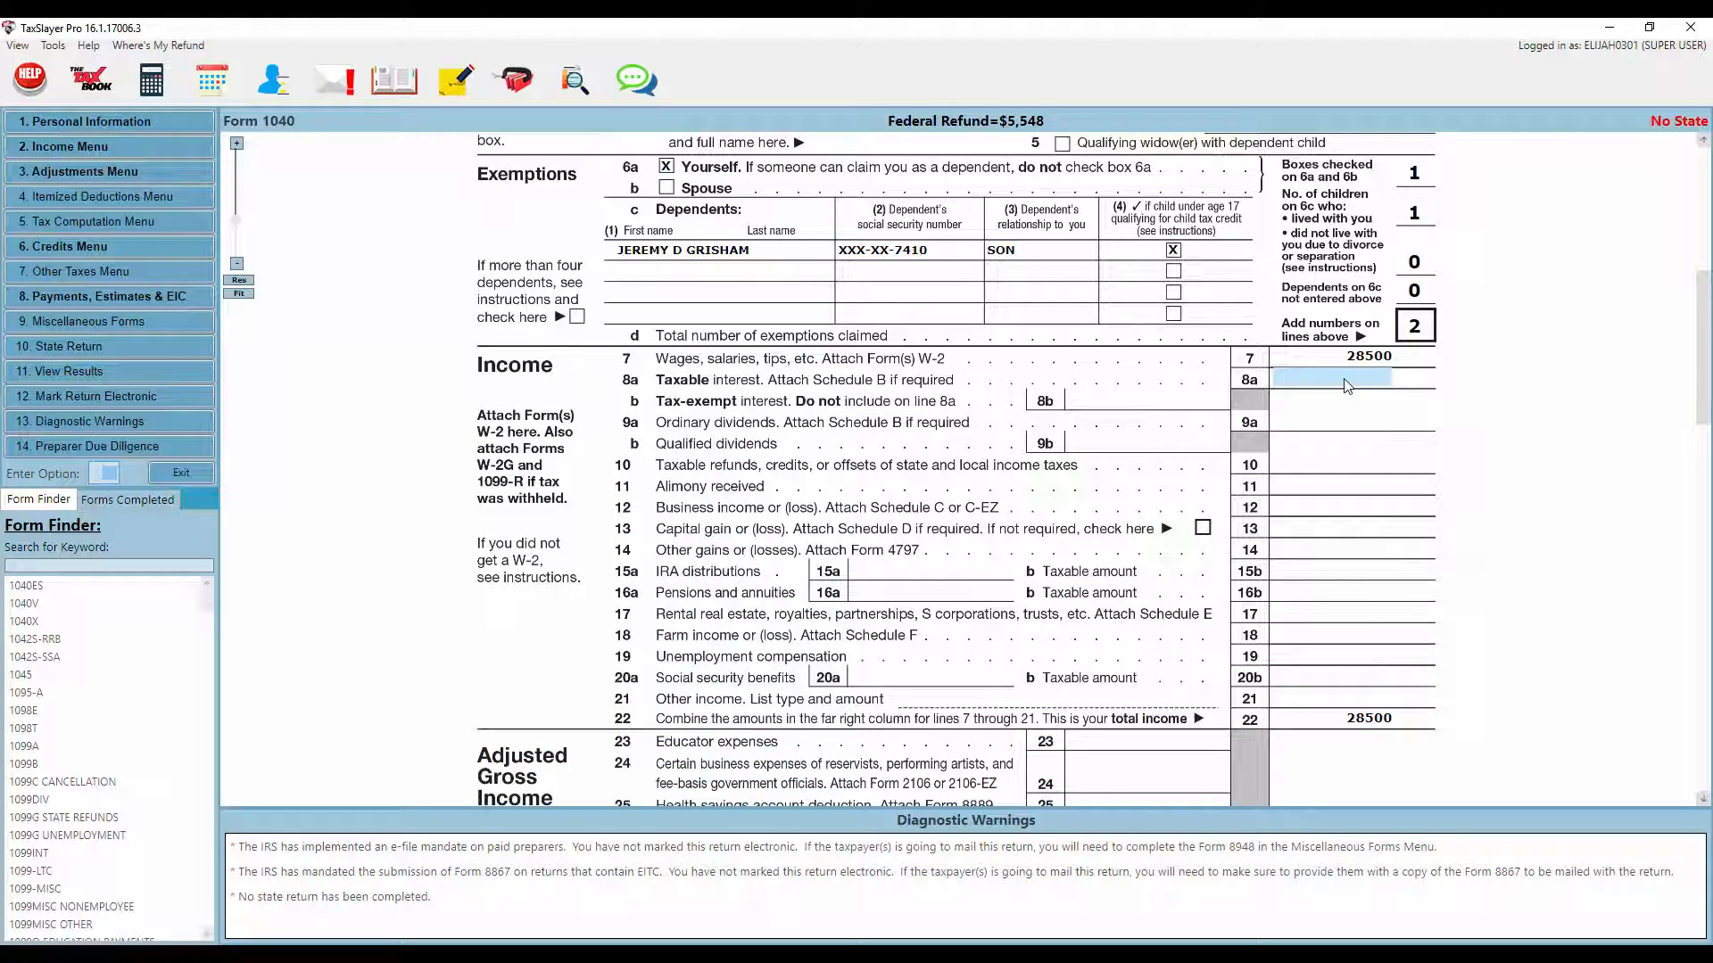
pyautogui.doubleClick(1347, 381)
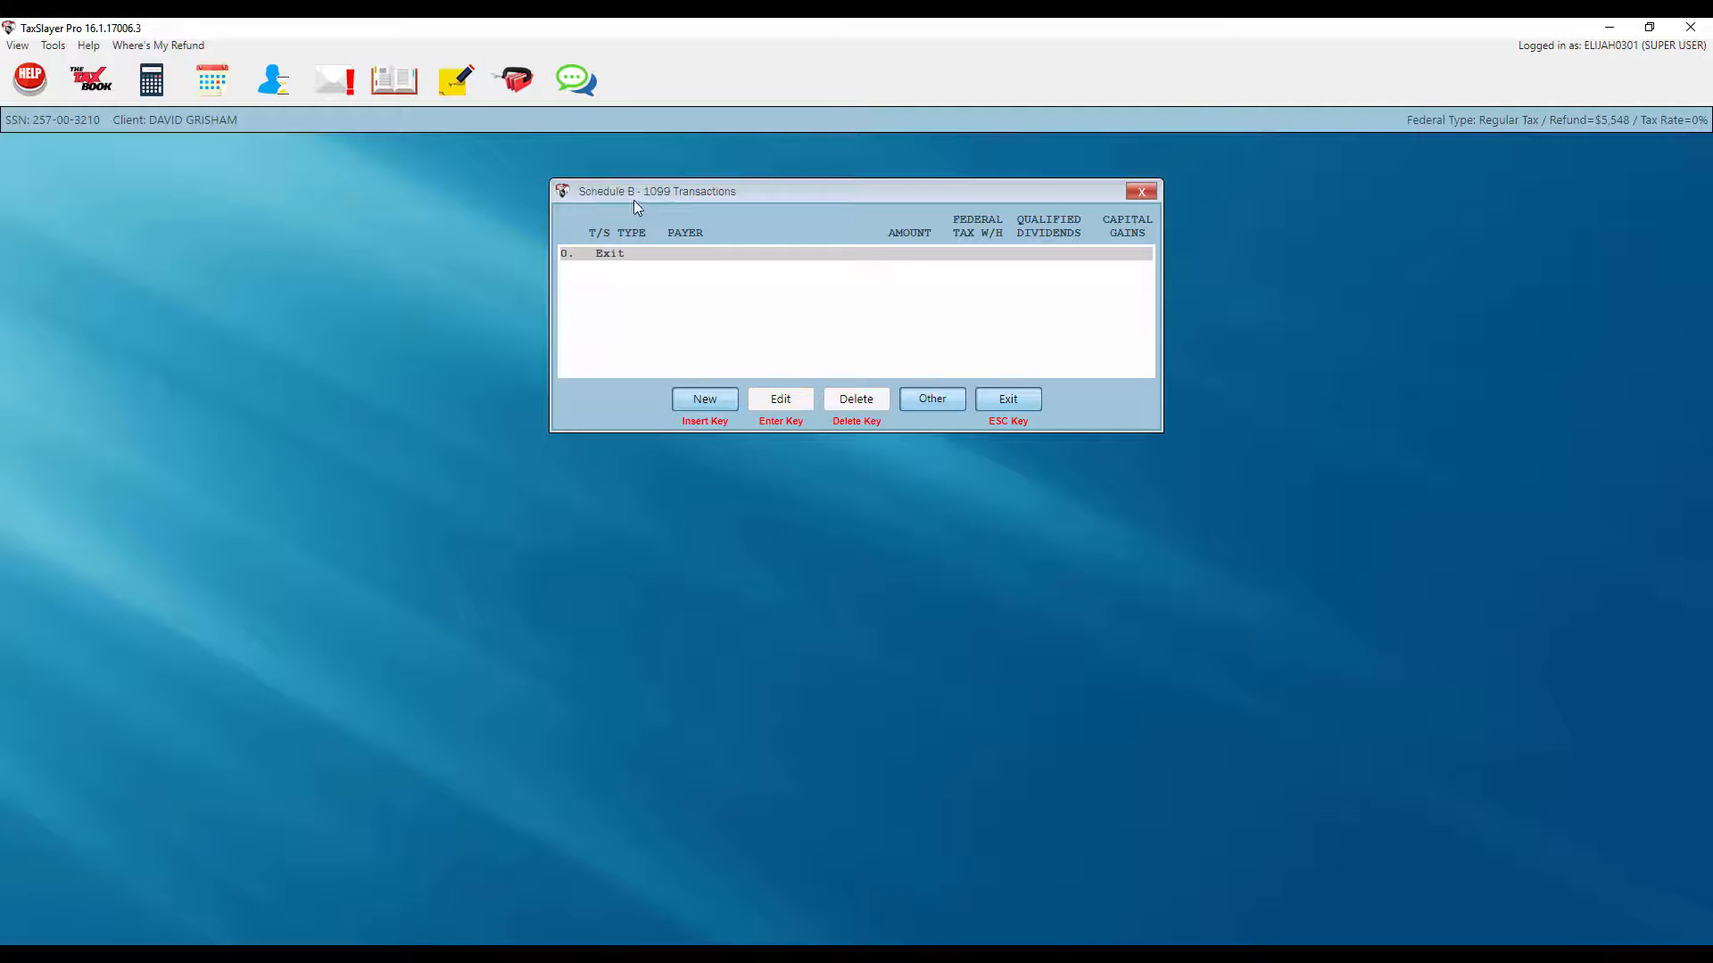
pyautogui.click(1000, 403)
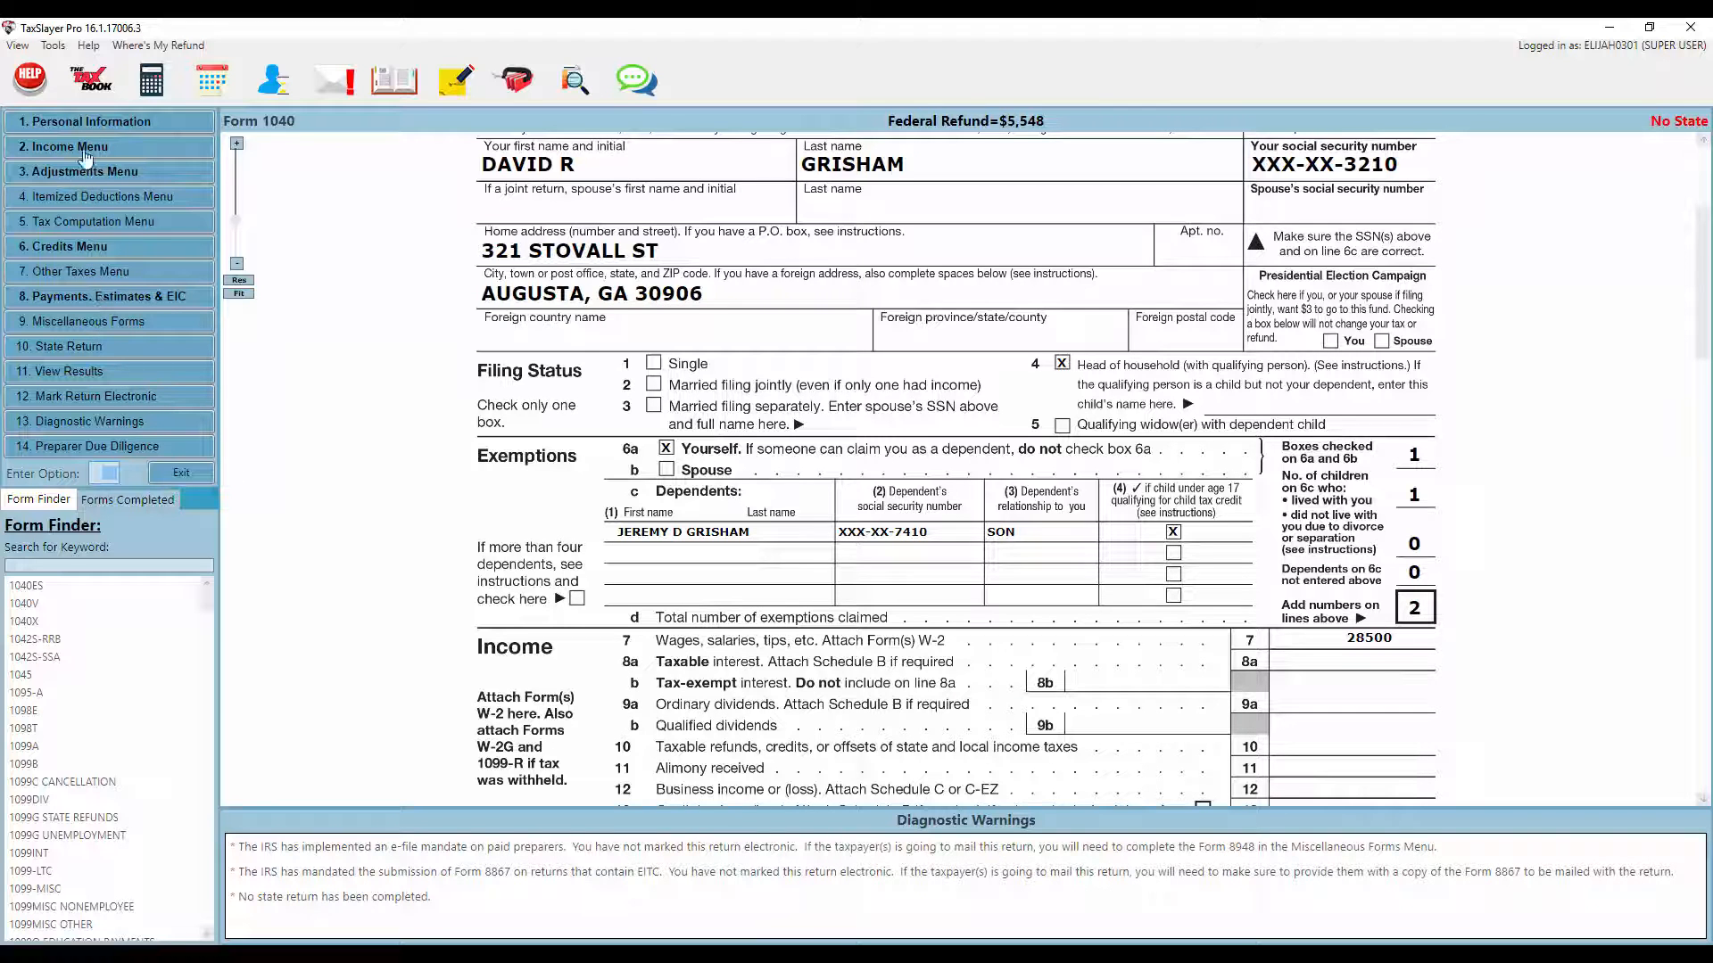
pyautogui.click(89, 148)
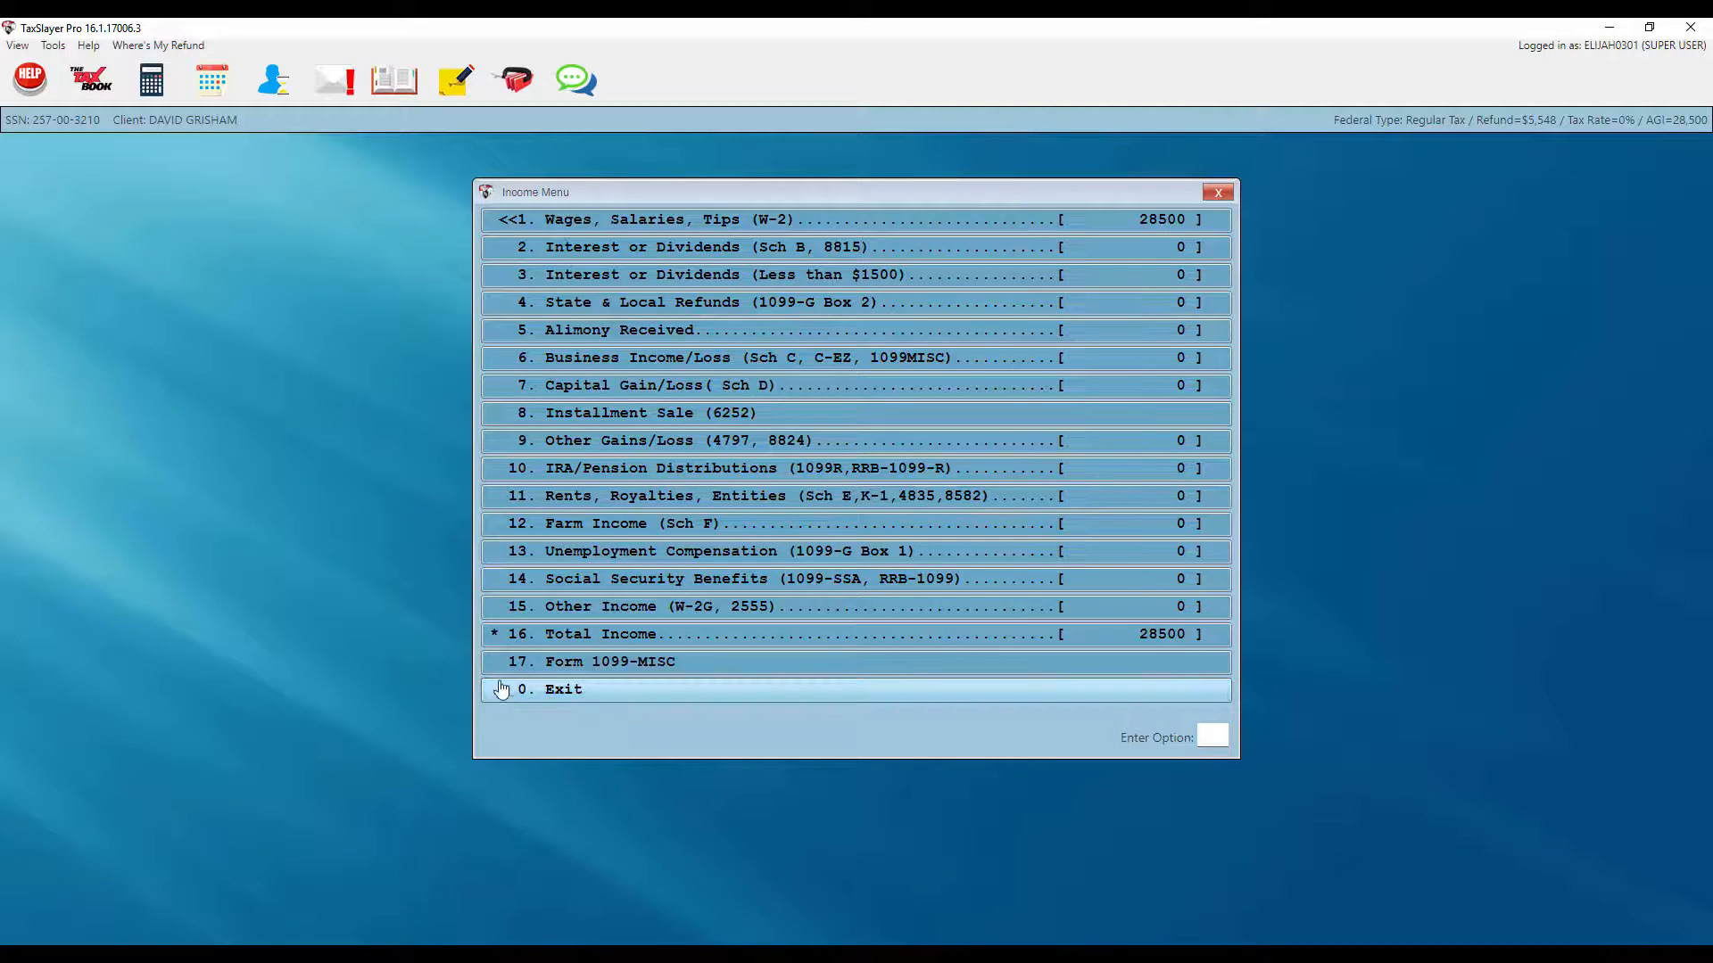
pyautogui.click(505, 693)
pyautogui.click(112, 173)
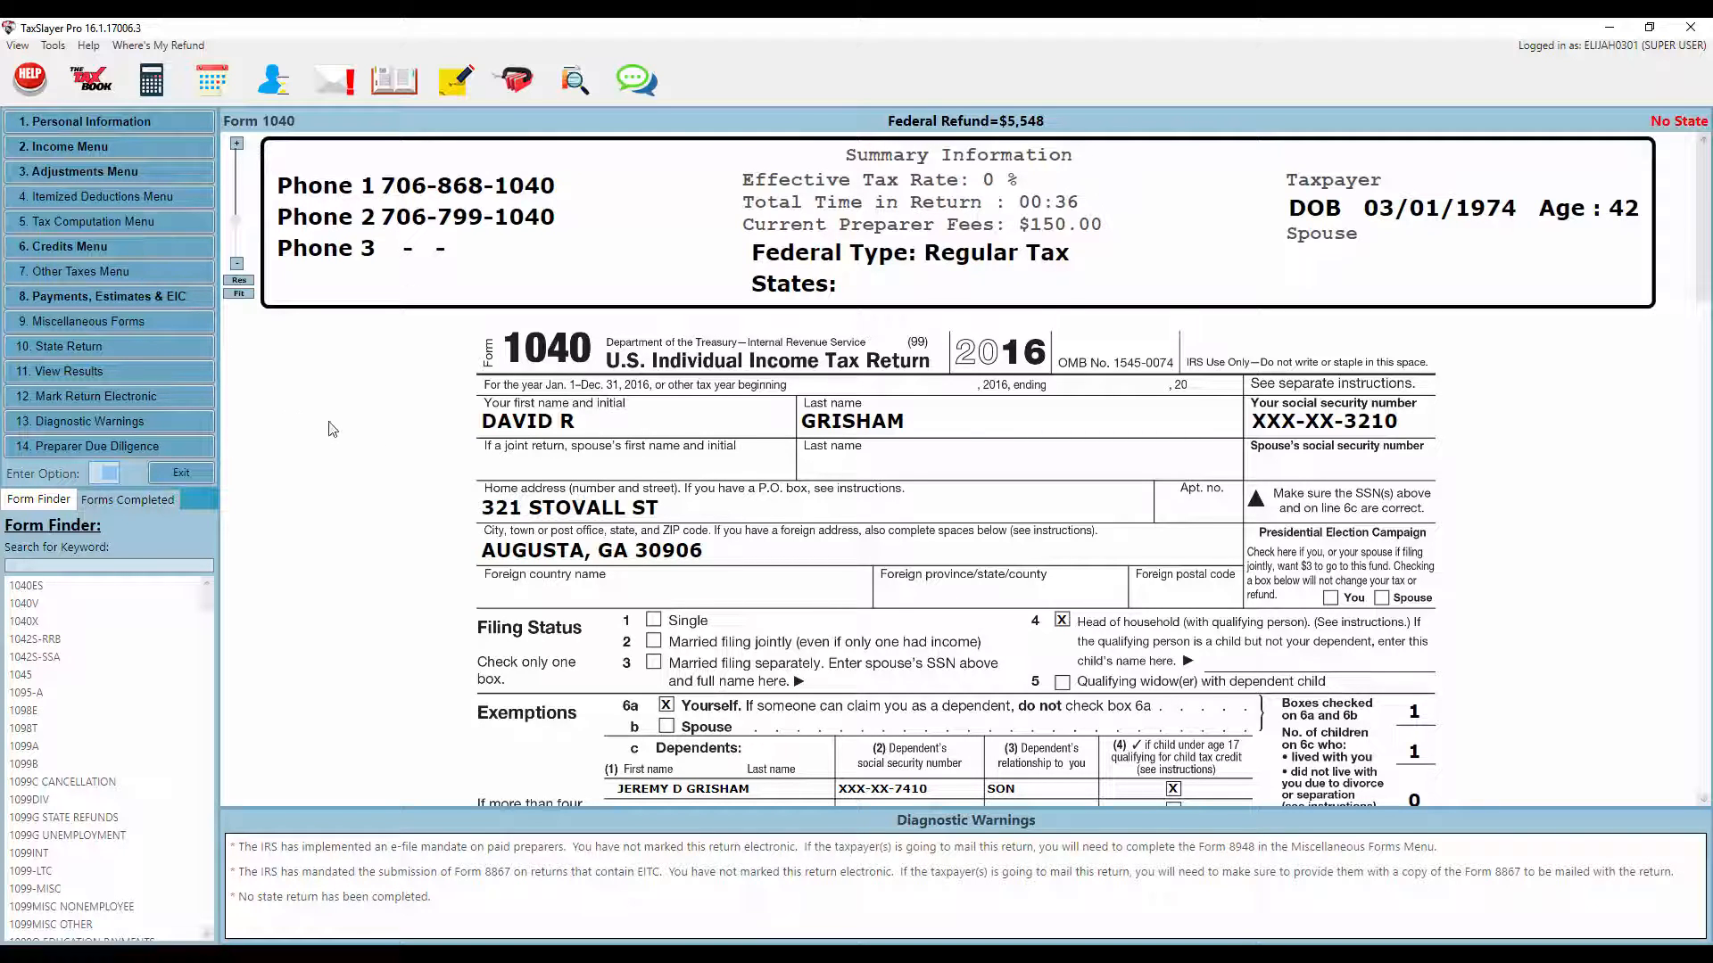
pyautogui.scroll(-5, 1204, 495)
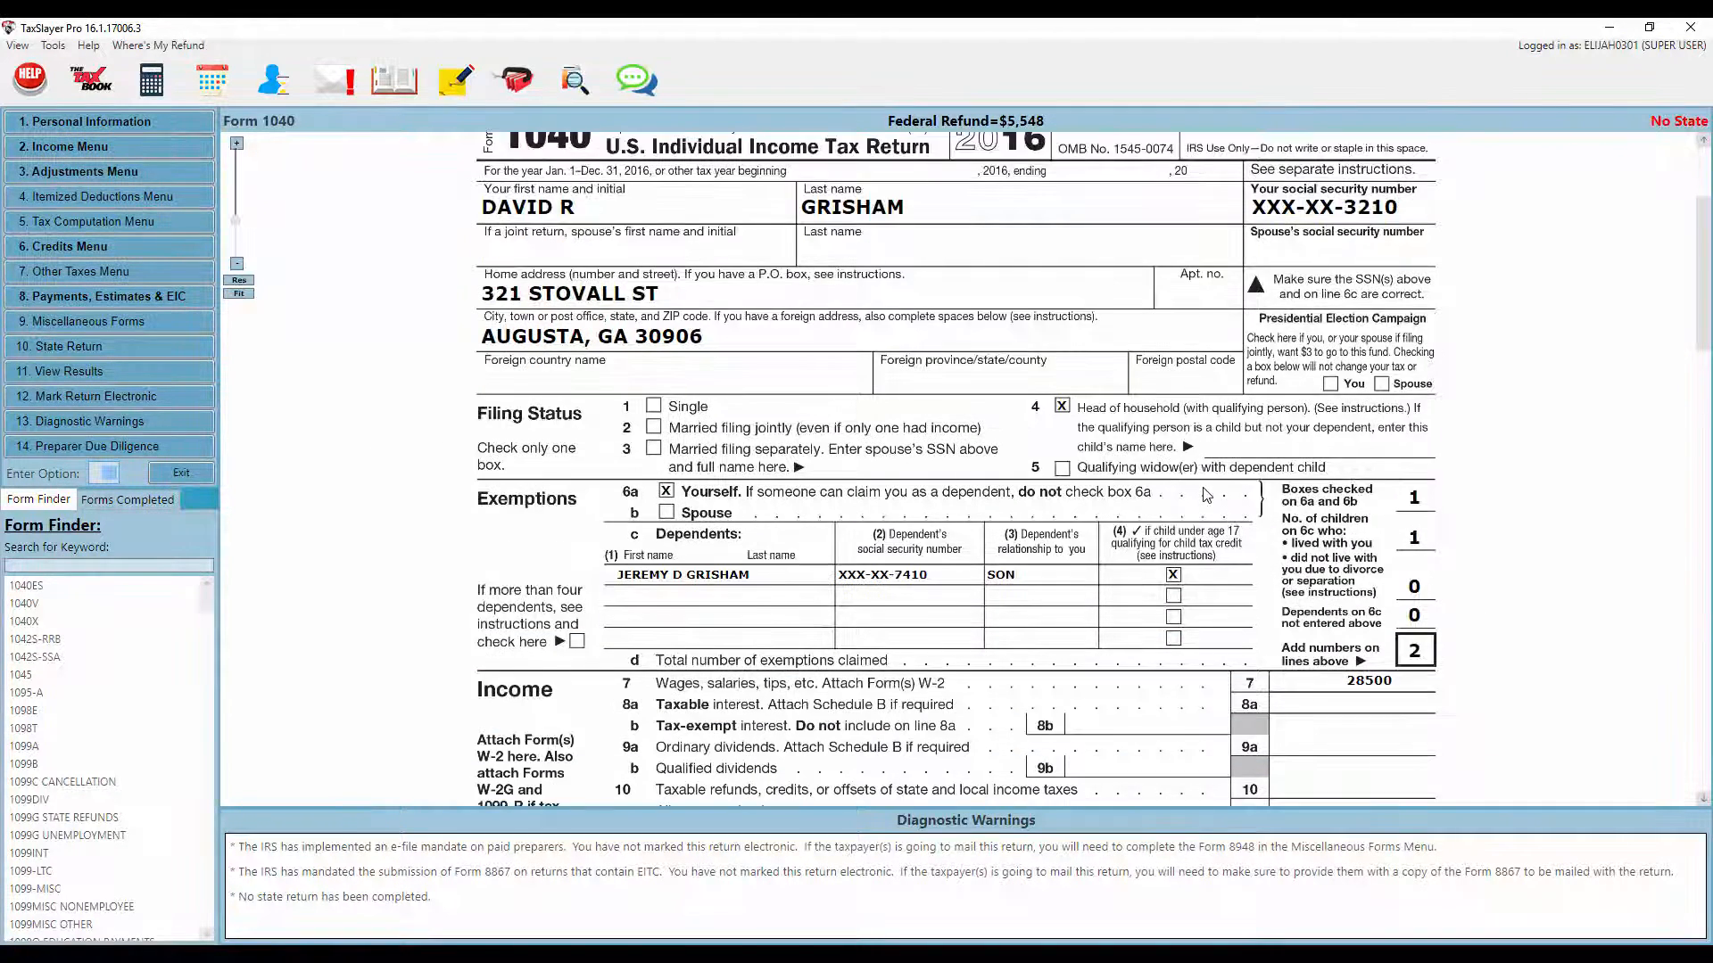
pyautogui.scroll(-3, 1206, 495)
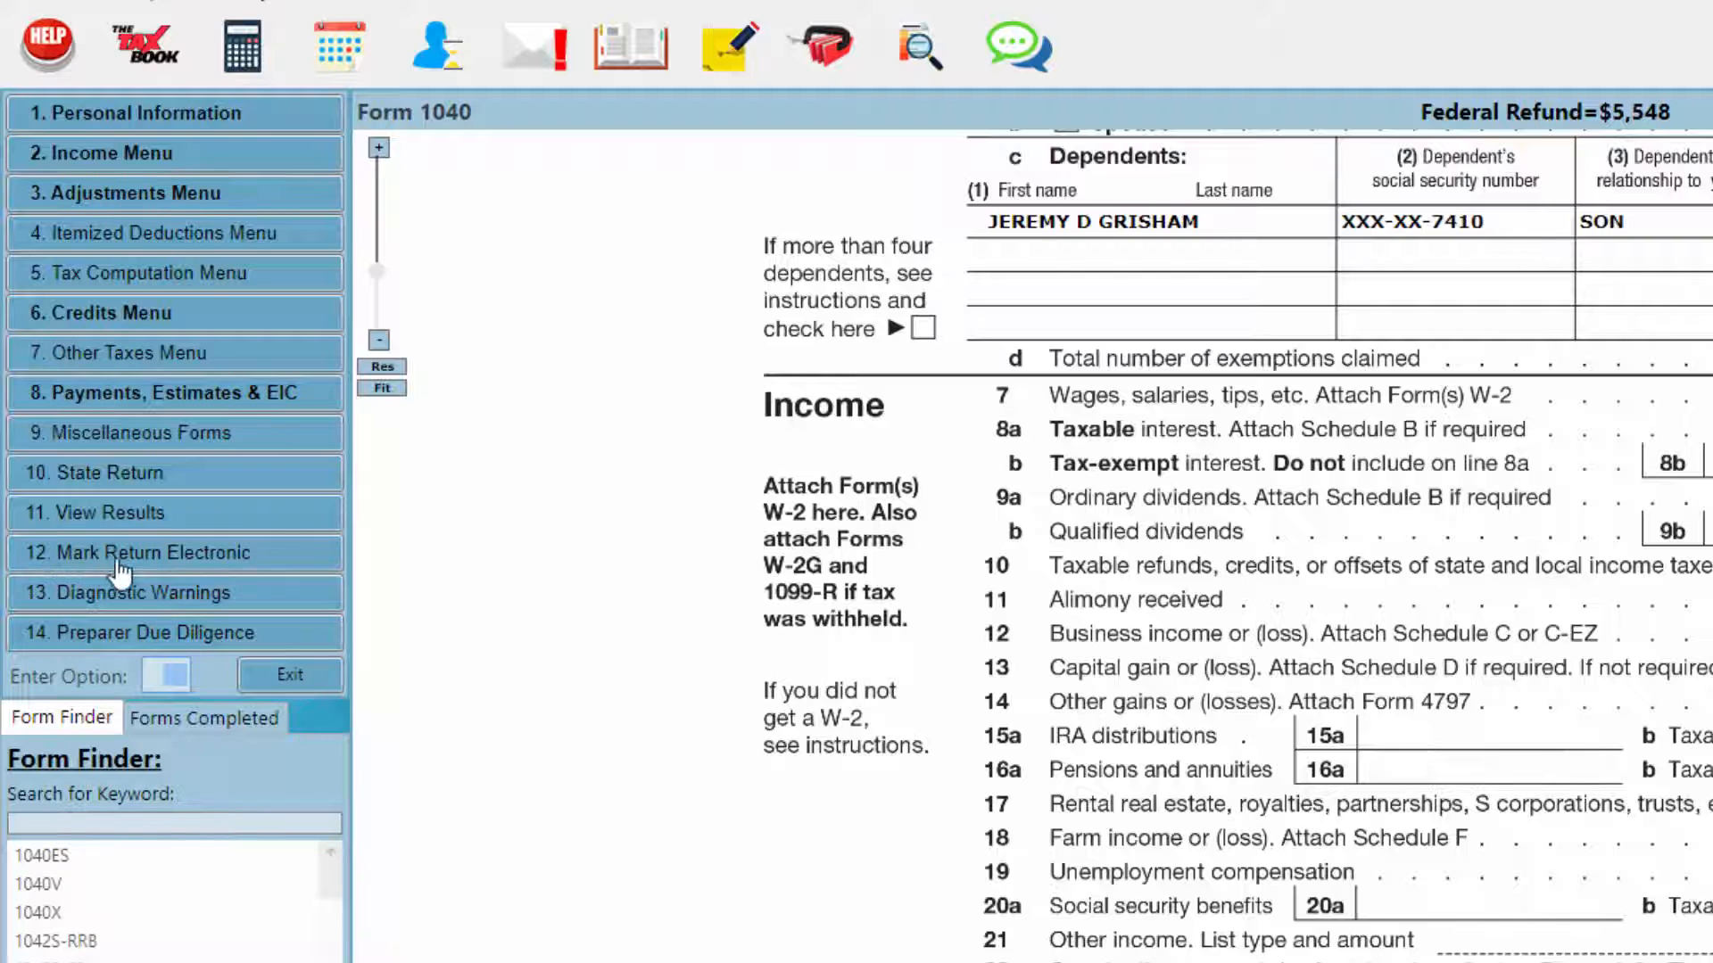
# - Mark the federal return for e-filing as Electronic Mailed Check, skipping the Form 8879 view
pyautogui.click(177, 557)
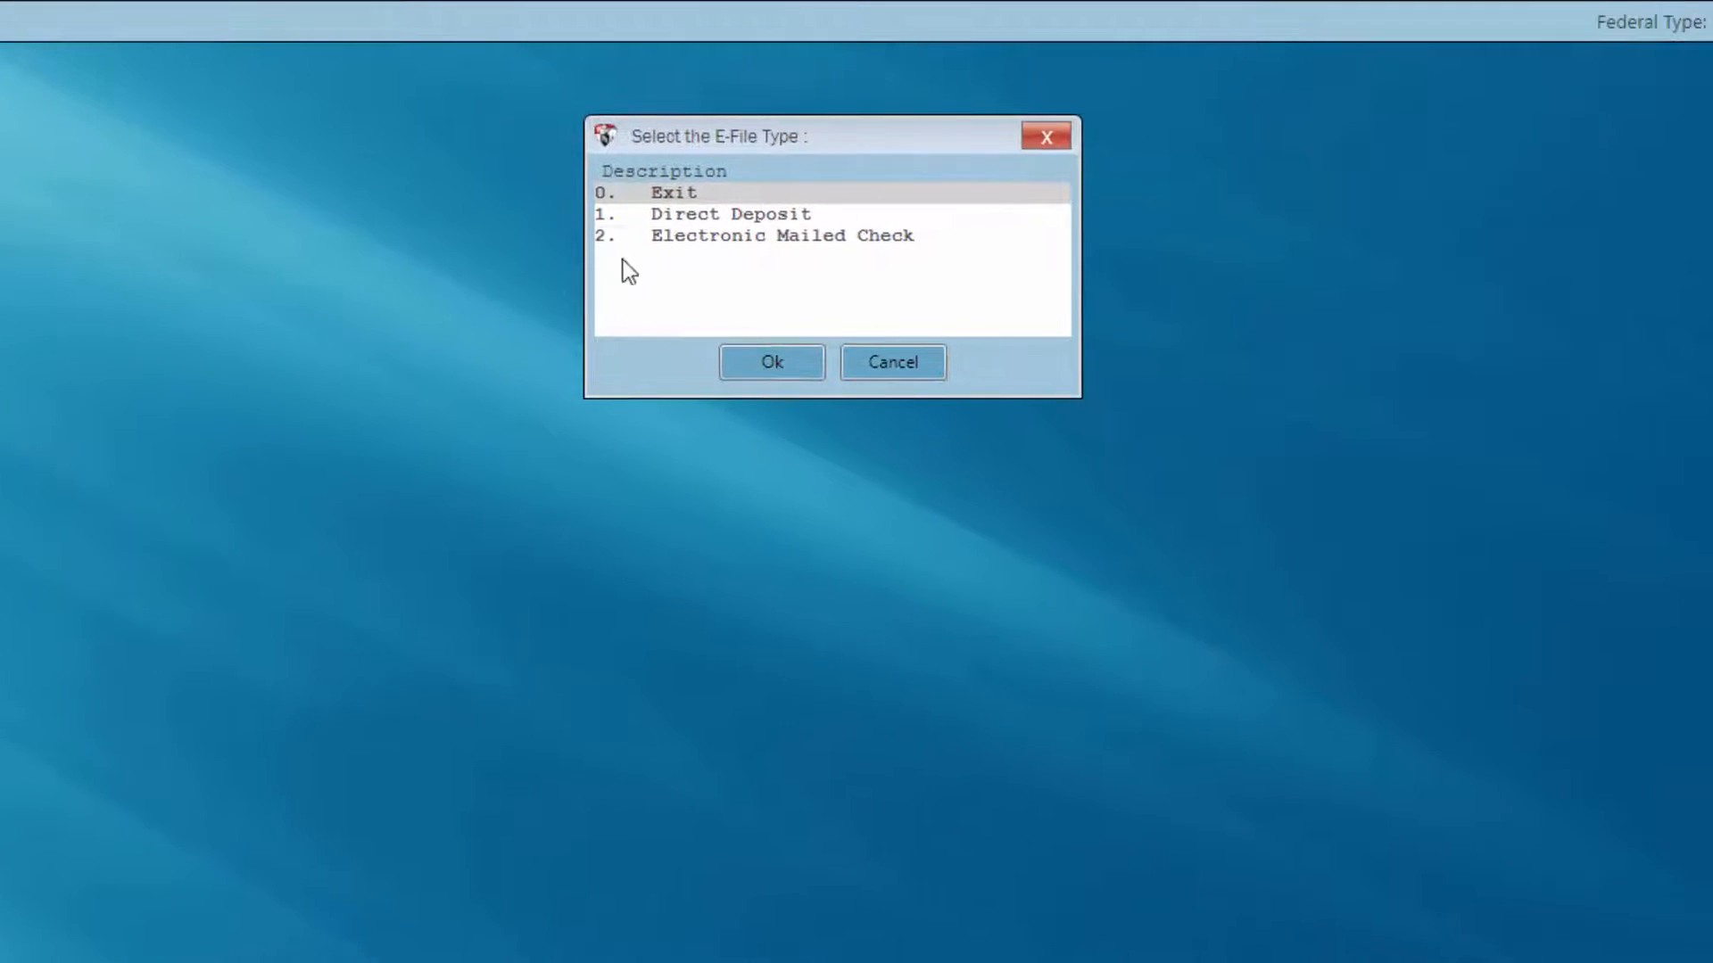
pyautogui.click(708, 238)
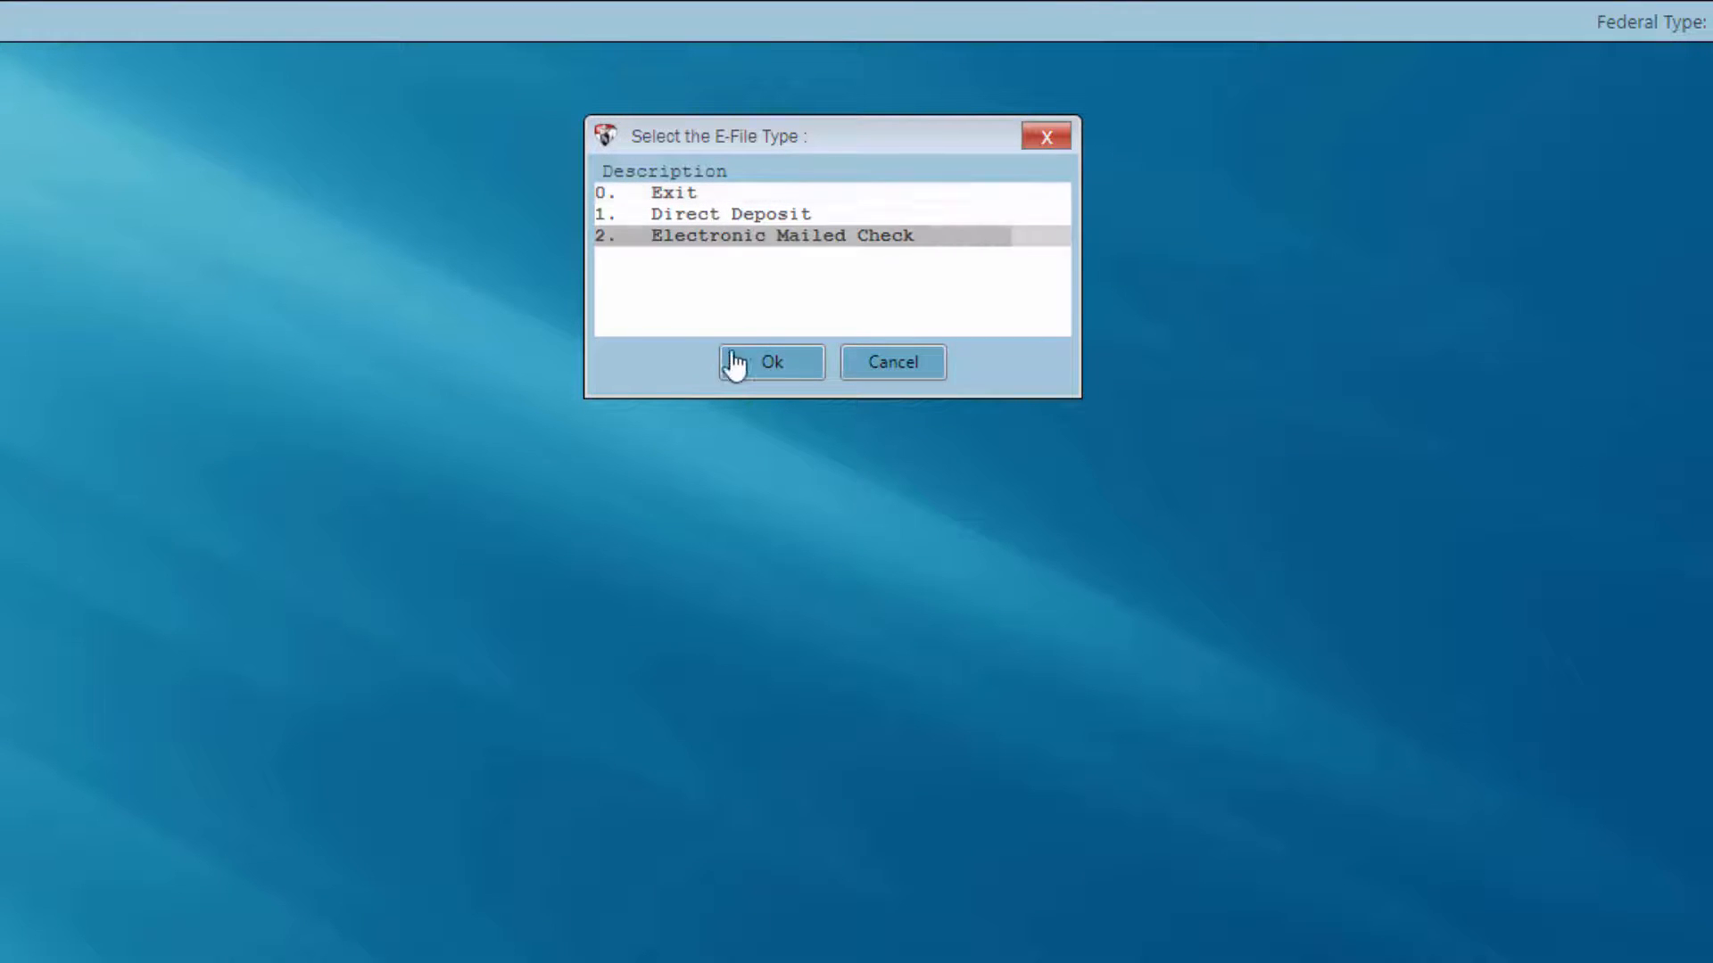
pyautogui.click(740, 369)
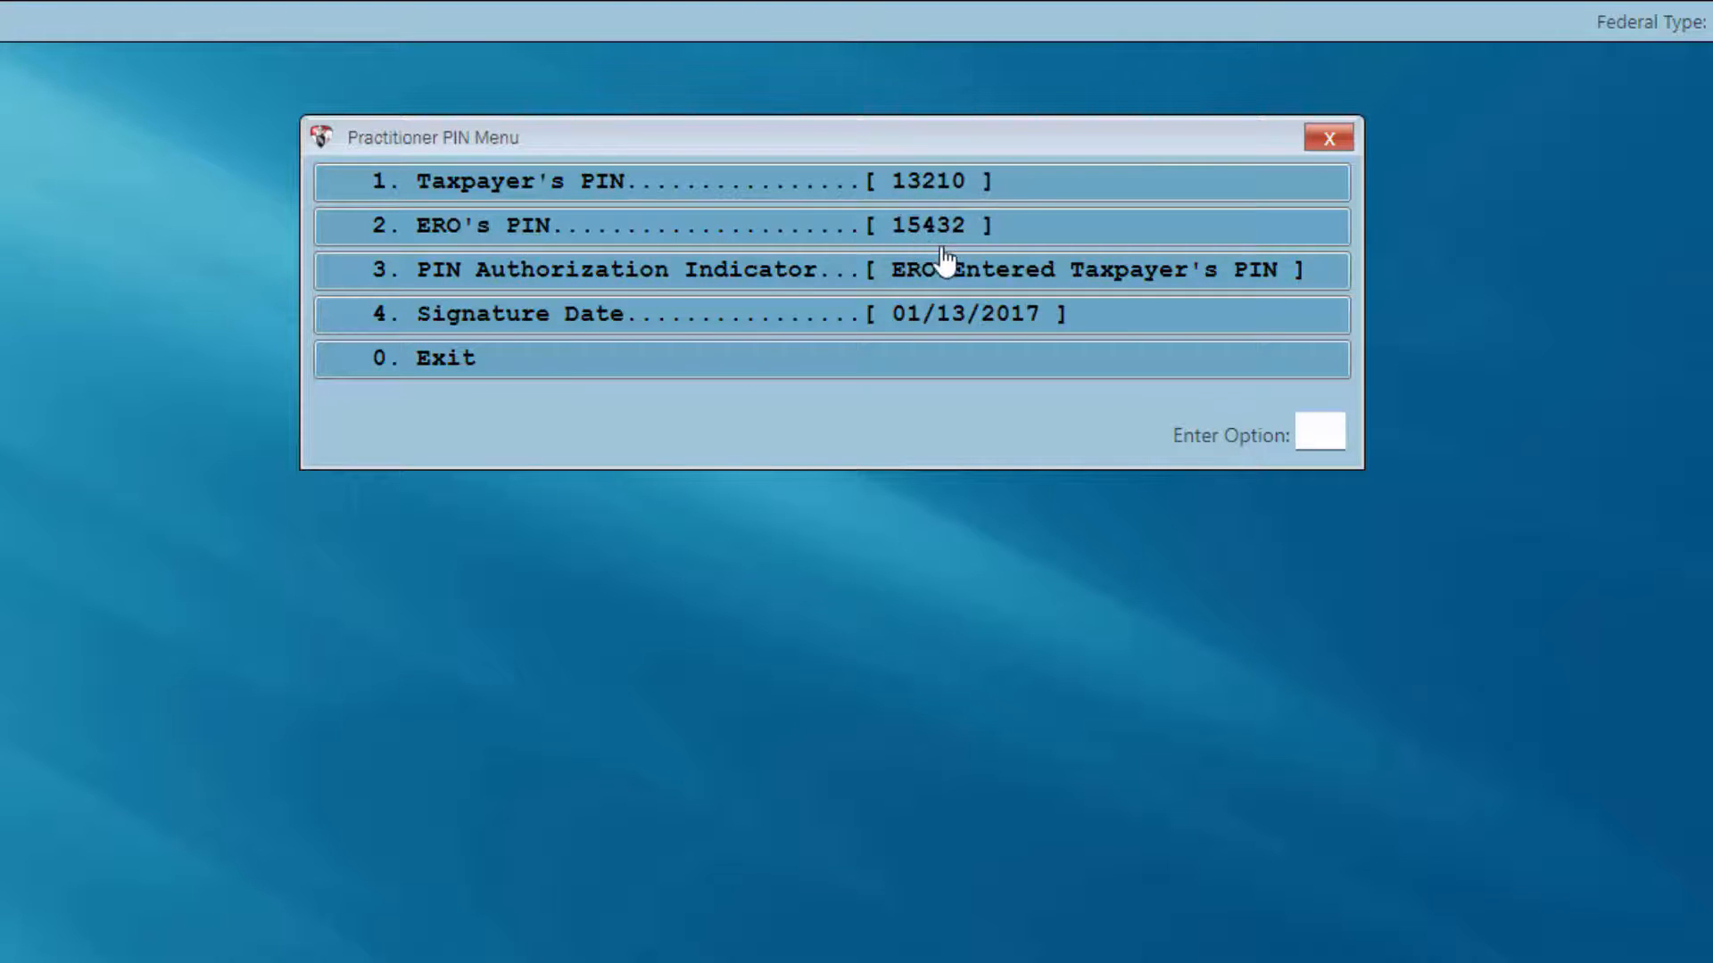
pyautogui.click(678, 376)
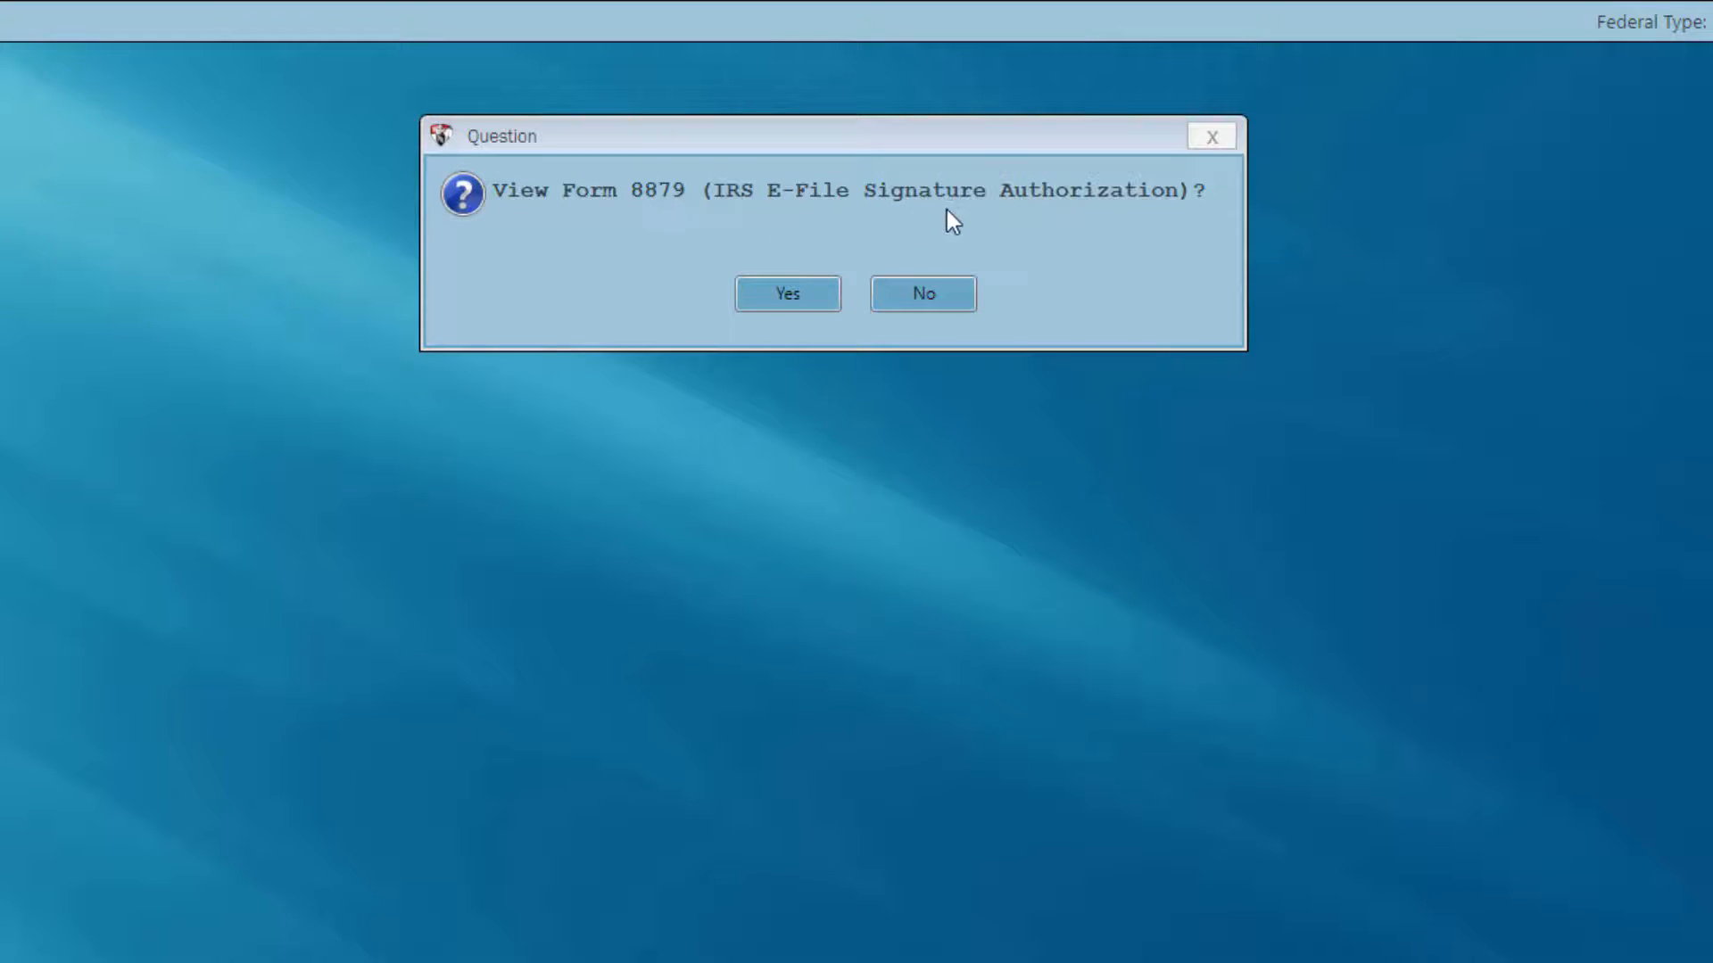
pyautogui.click(910, 298)
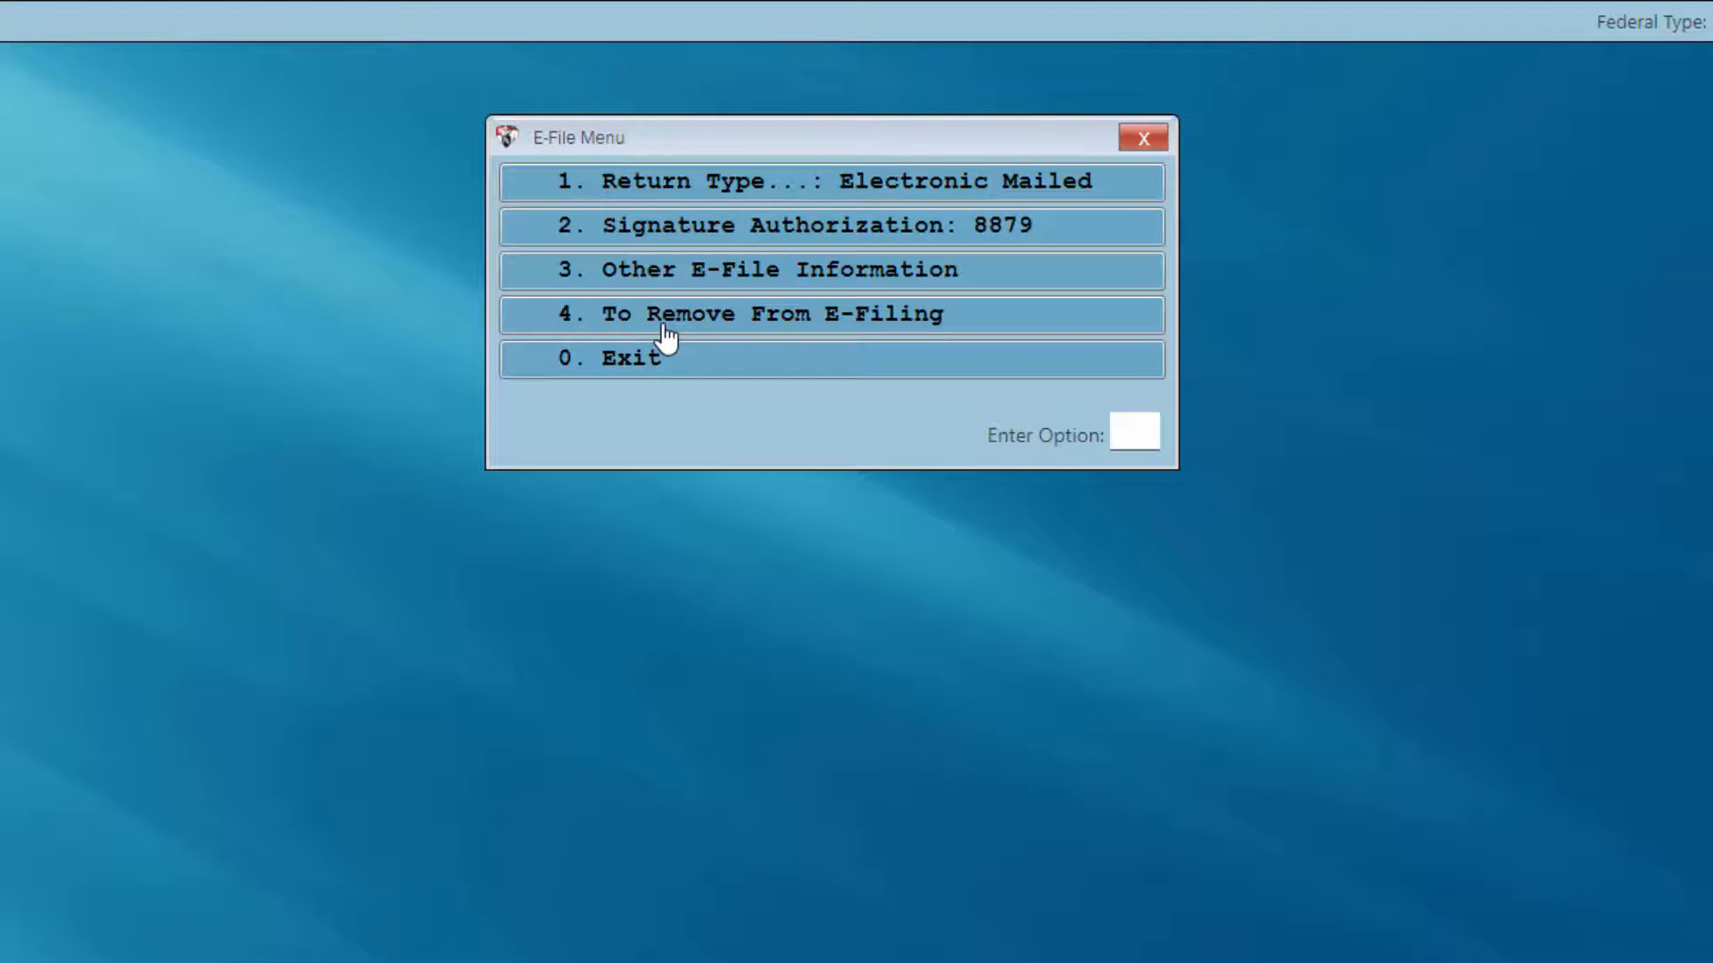
pyautogui.click(635, 373)
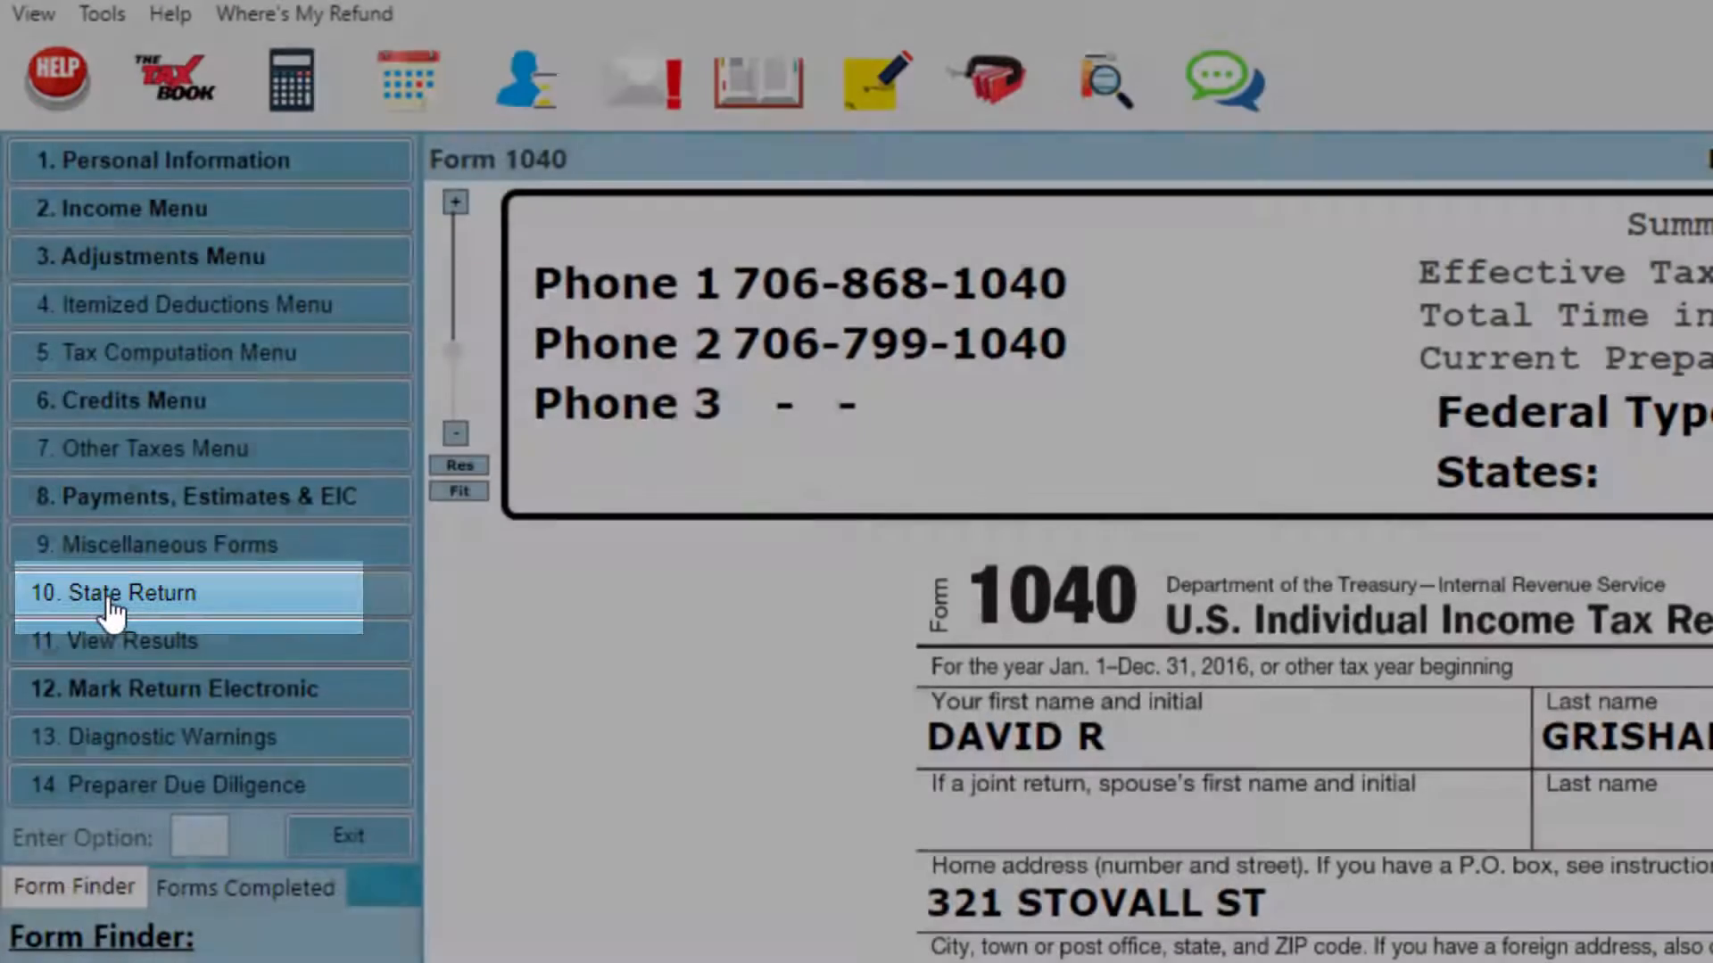
# - Start the state return, acknowledge the conformity notice, and choose Georgia
pyautogui.click(110, 599)
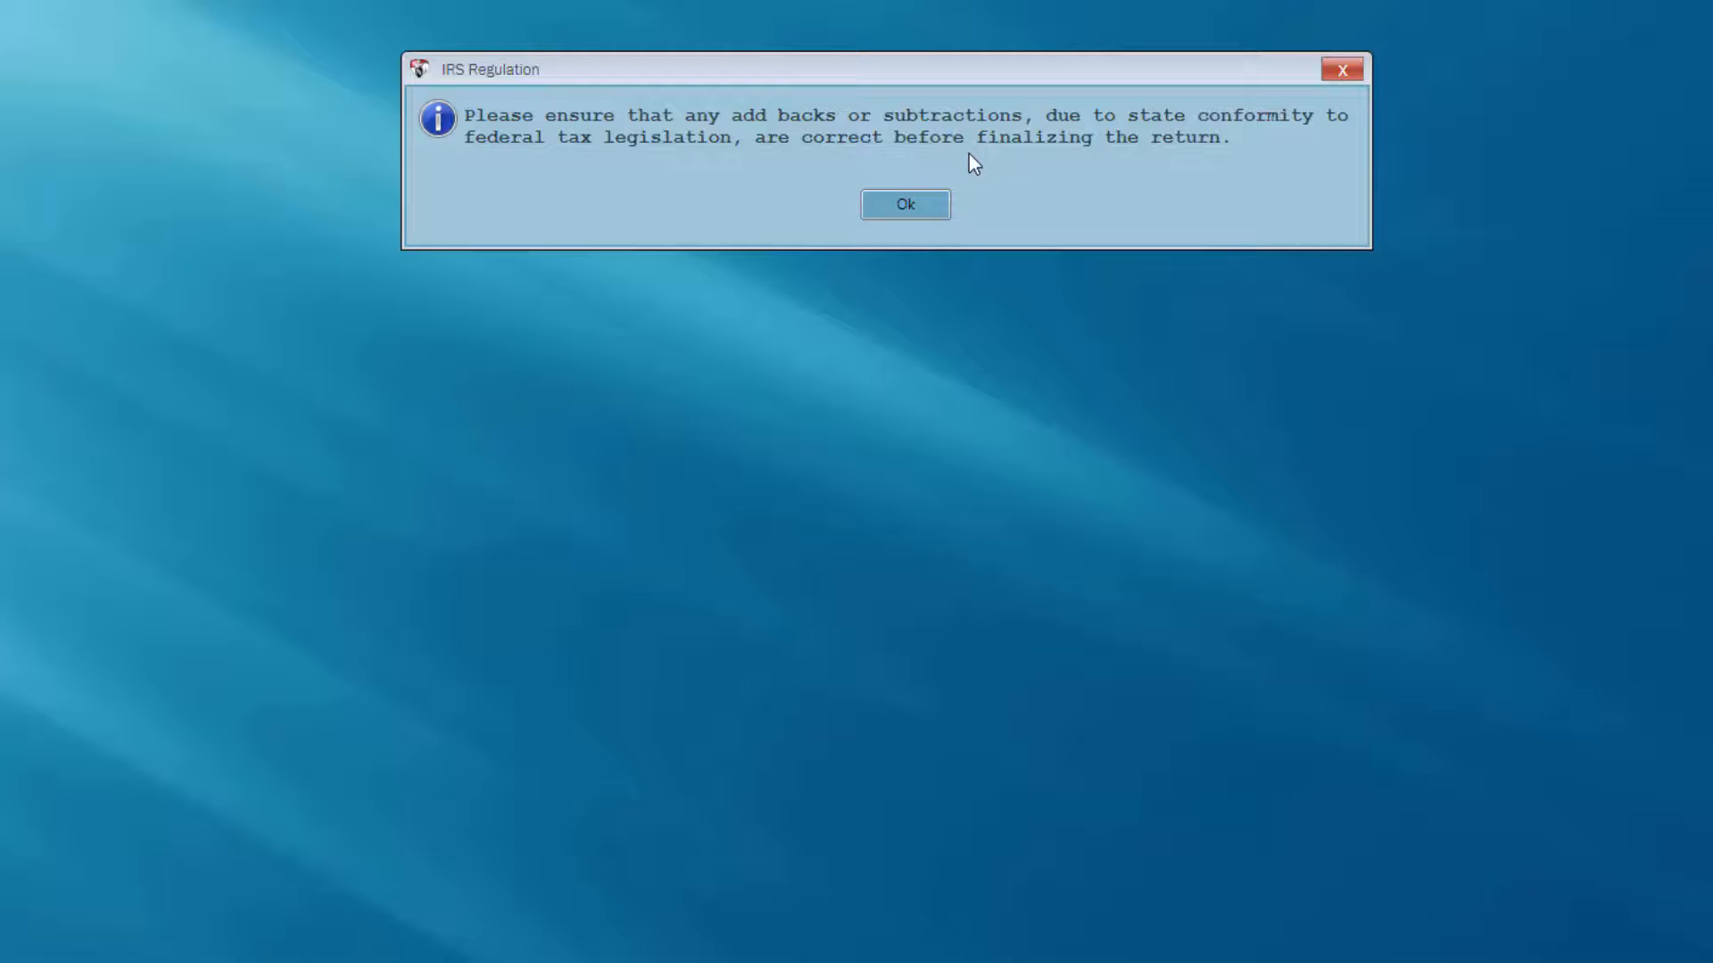
pyautogui.click(897, 207)
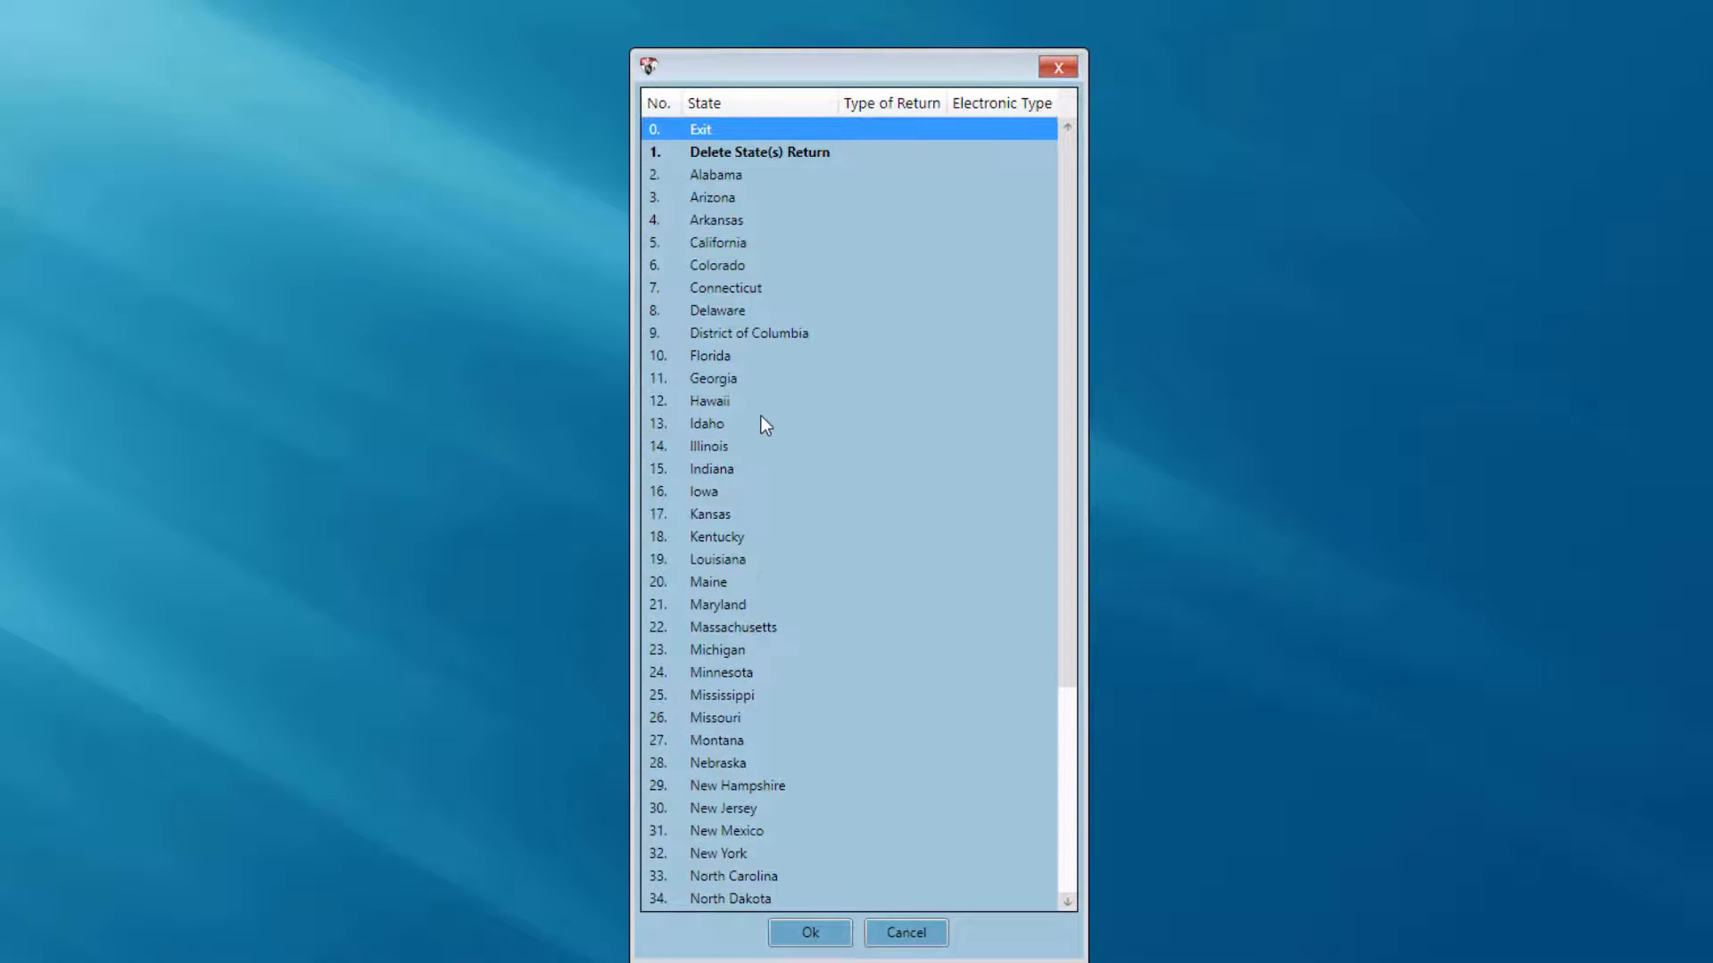
pyautogui.click(699, 378)
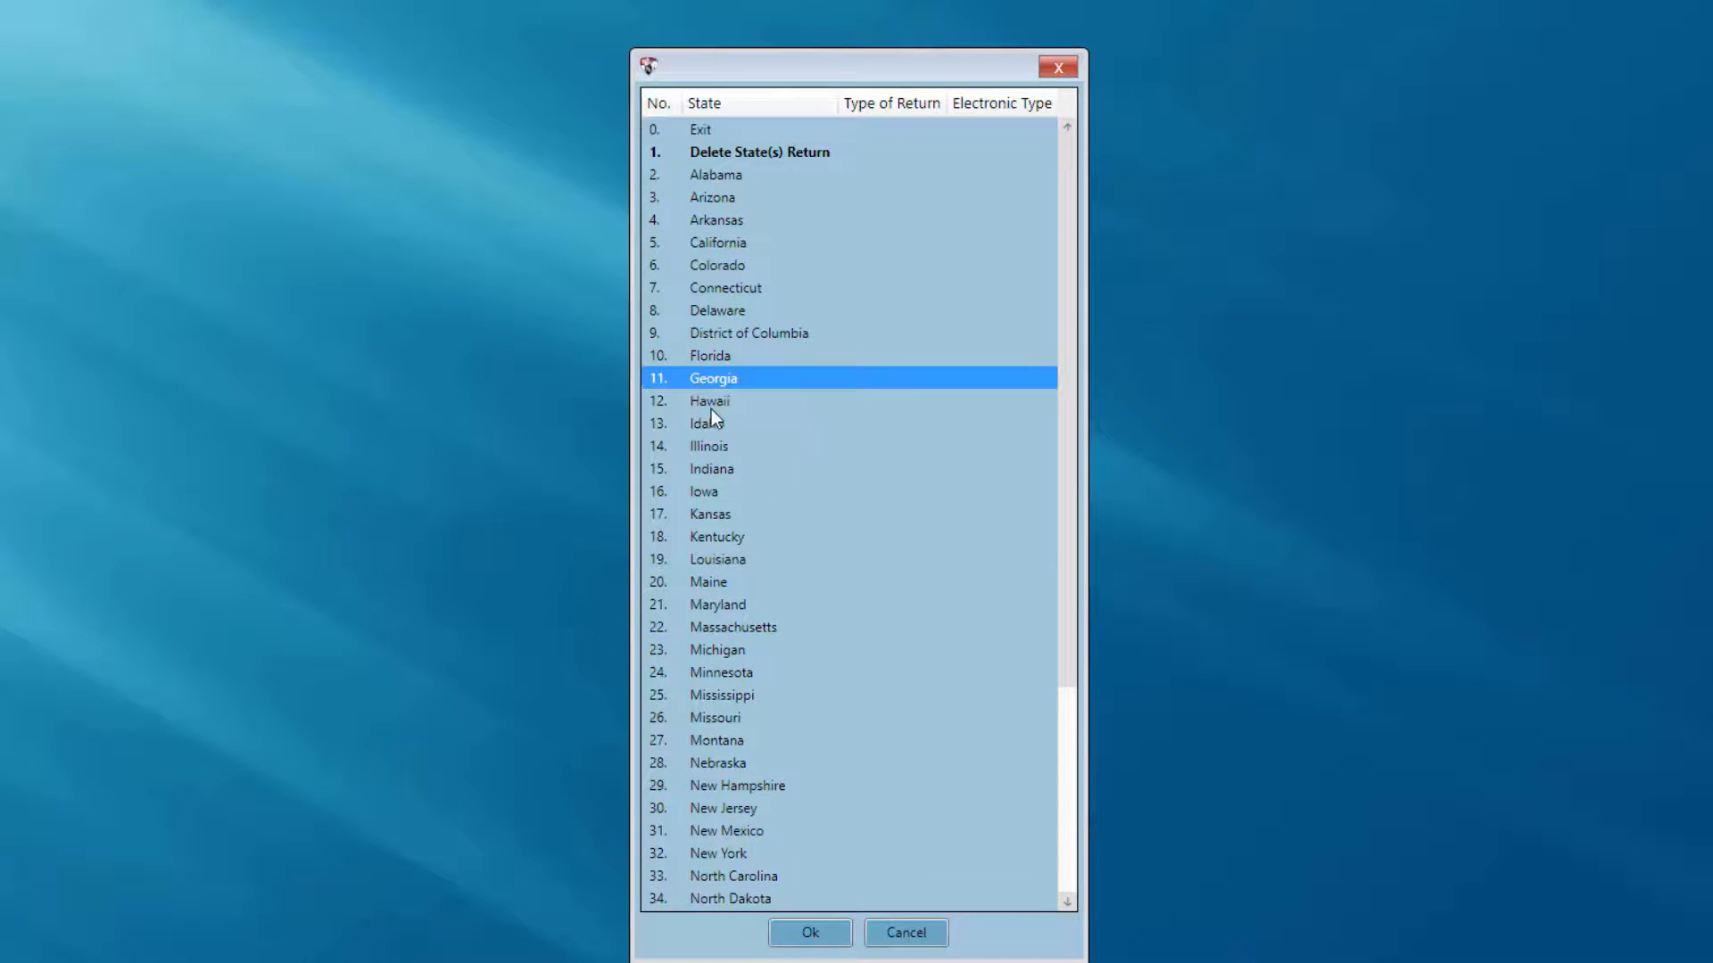
pyautogui.click(791, 932)
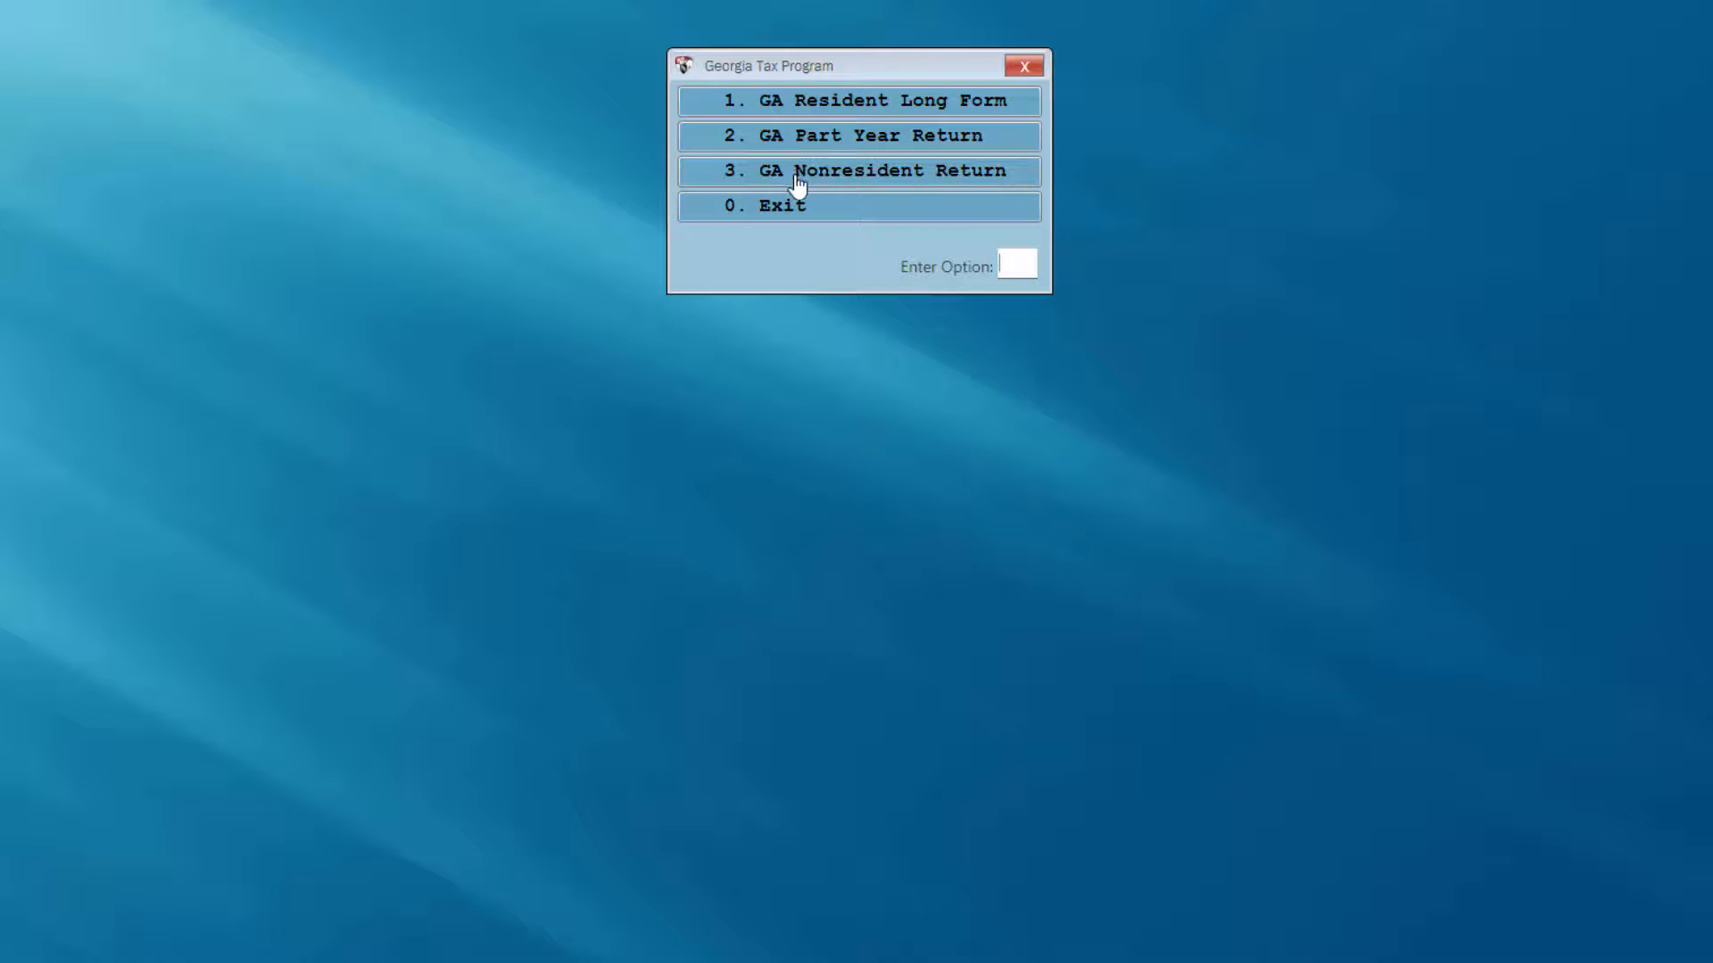
# - Start the Georgia full-year resident long form return and choose to e-file it
pyautogui.click(815, 102)
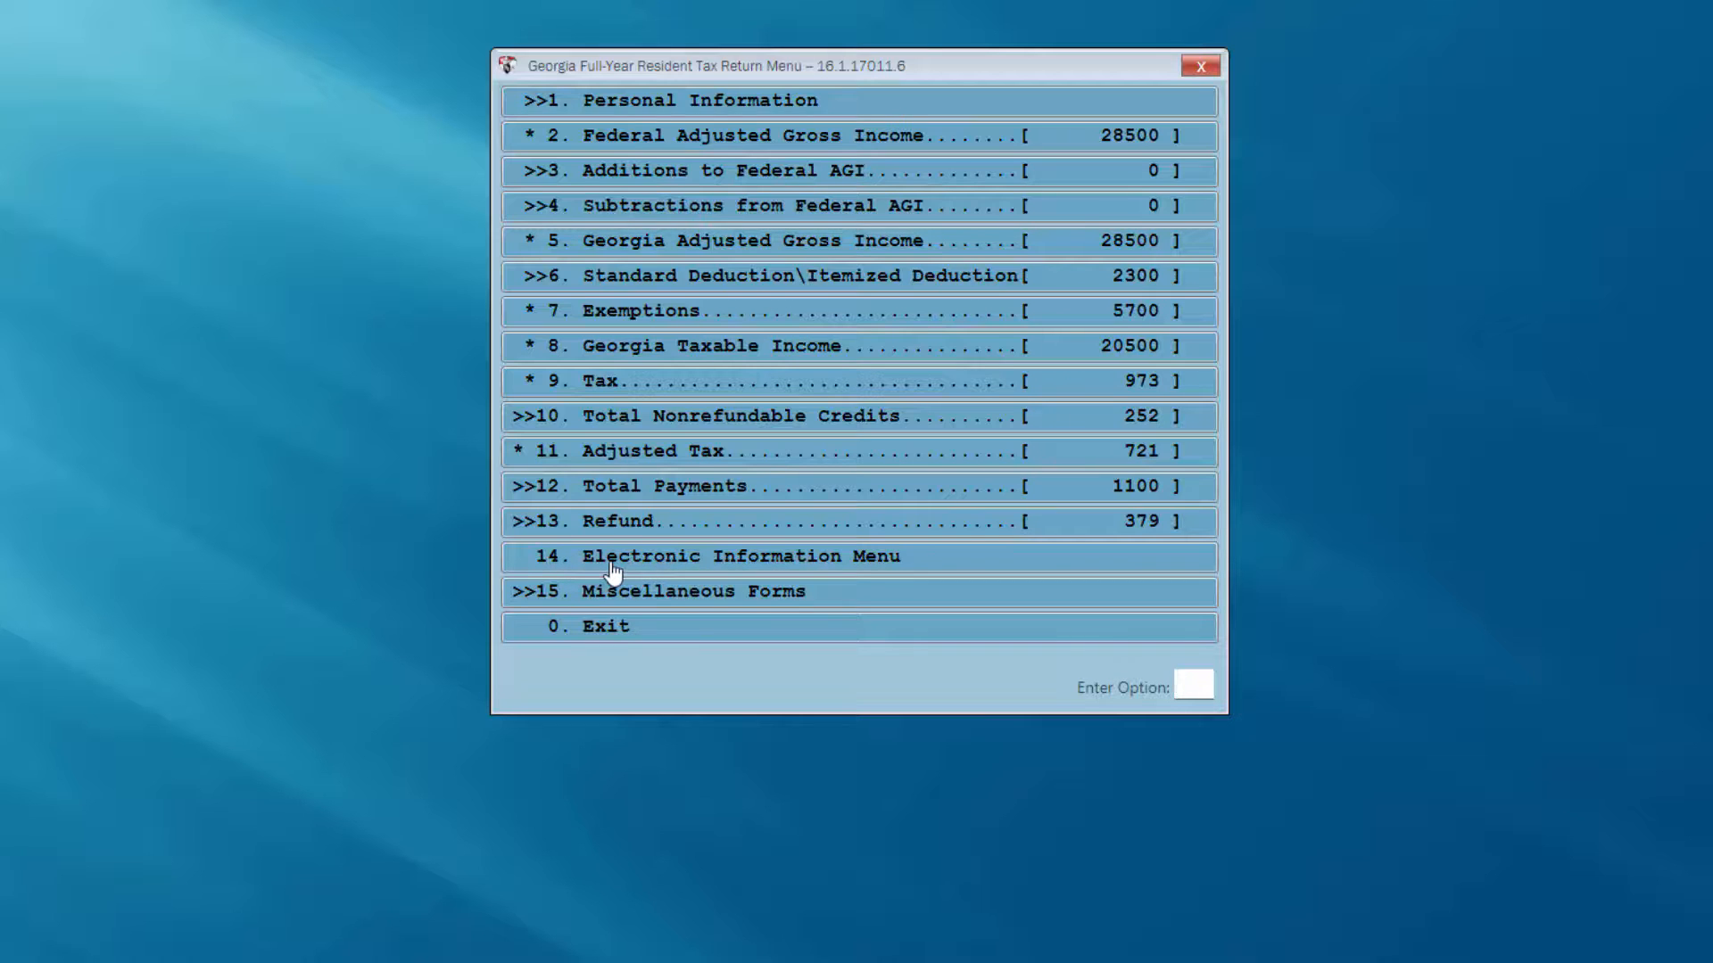
pyautogui.click(686, 568)
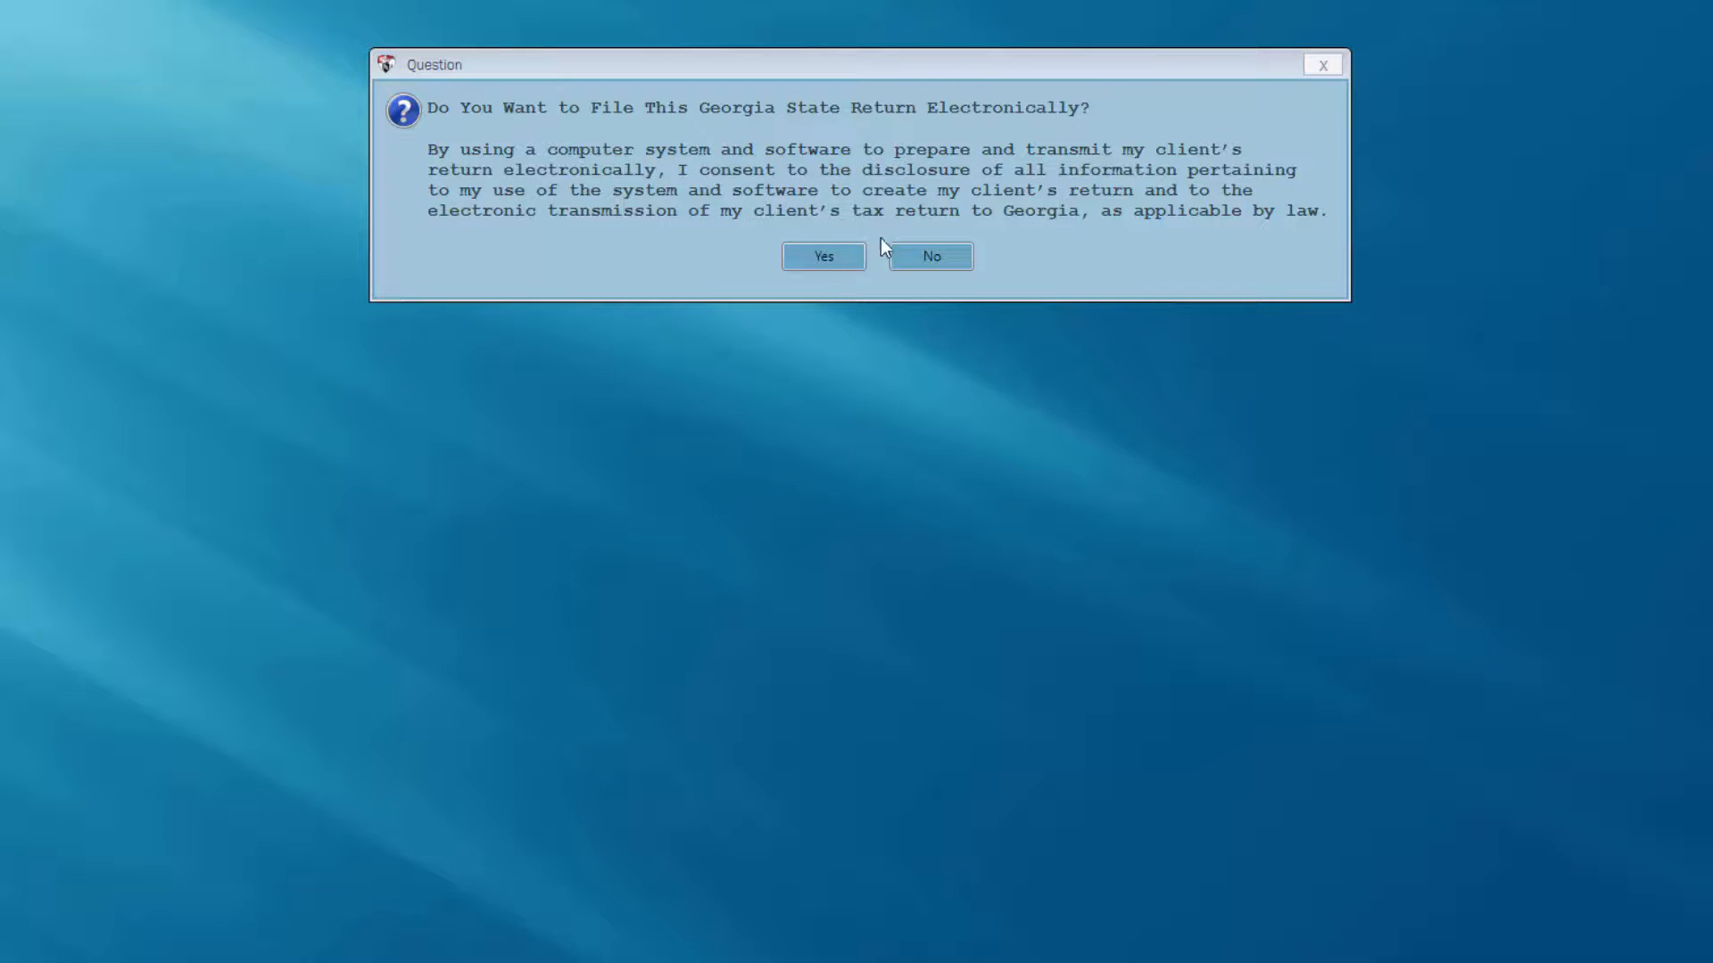
pyautogui.click(817, 258)
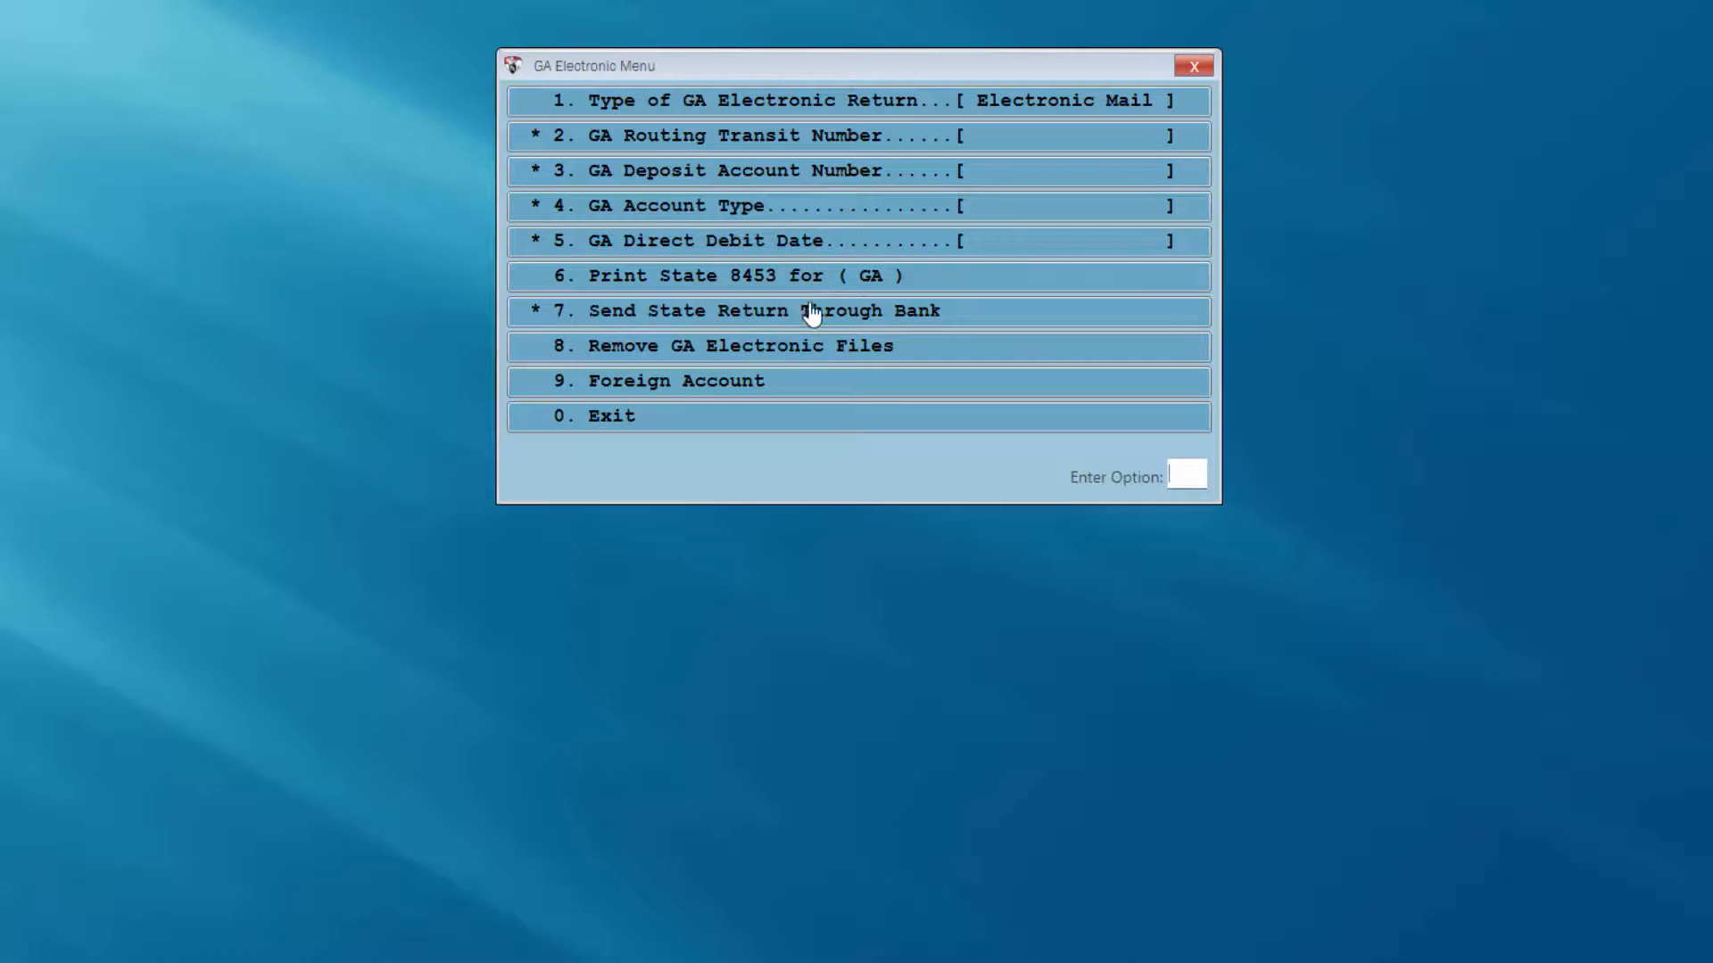
pyautogui.click(777, 429)
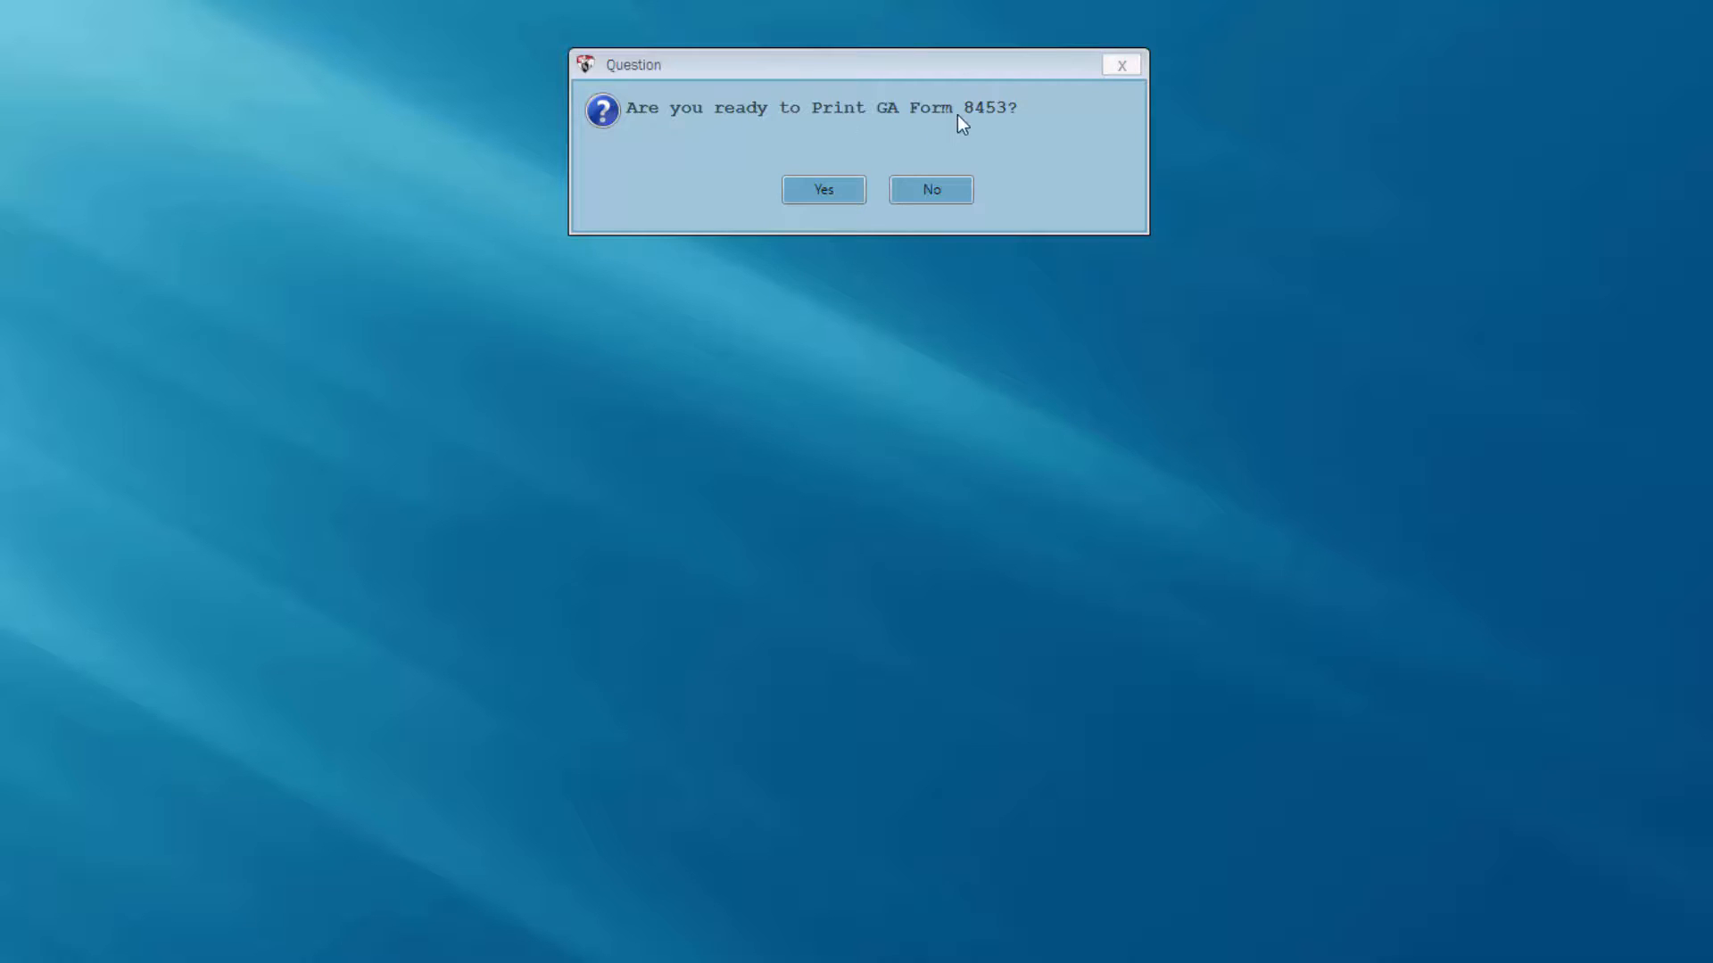
# - Decline printing GA Form 8453 and leave the Georgia return for the federal 1040 summary
pyautogui.click(931, 192)
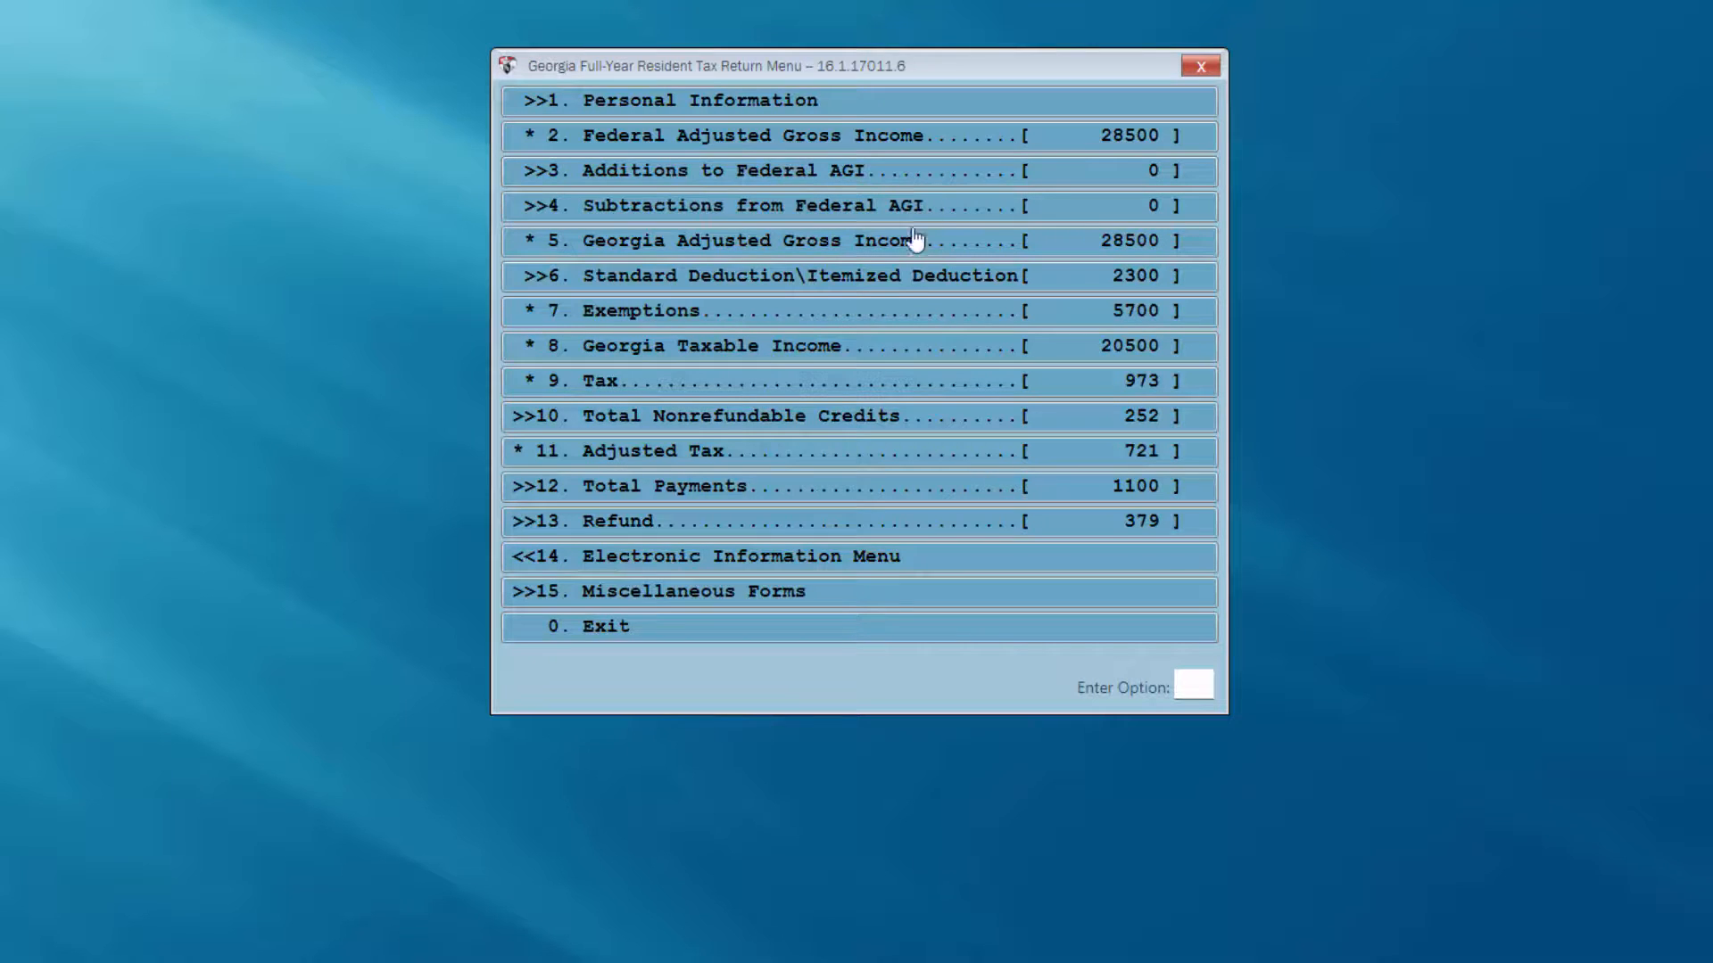
pyautogui.click(723, 637)
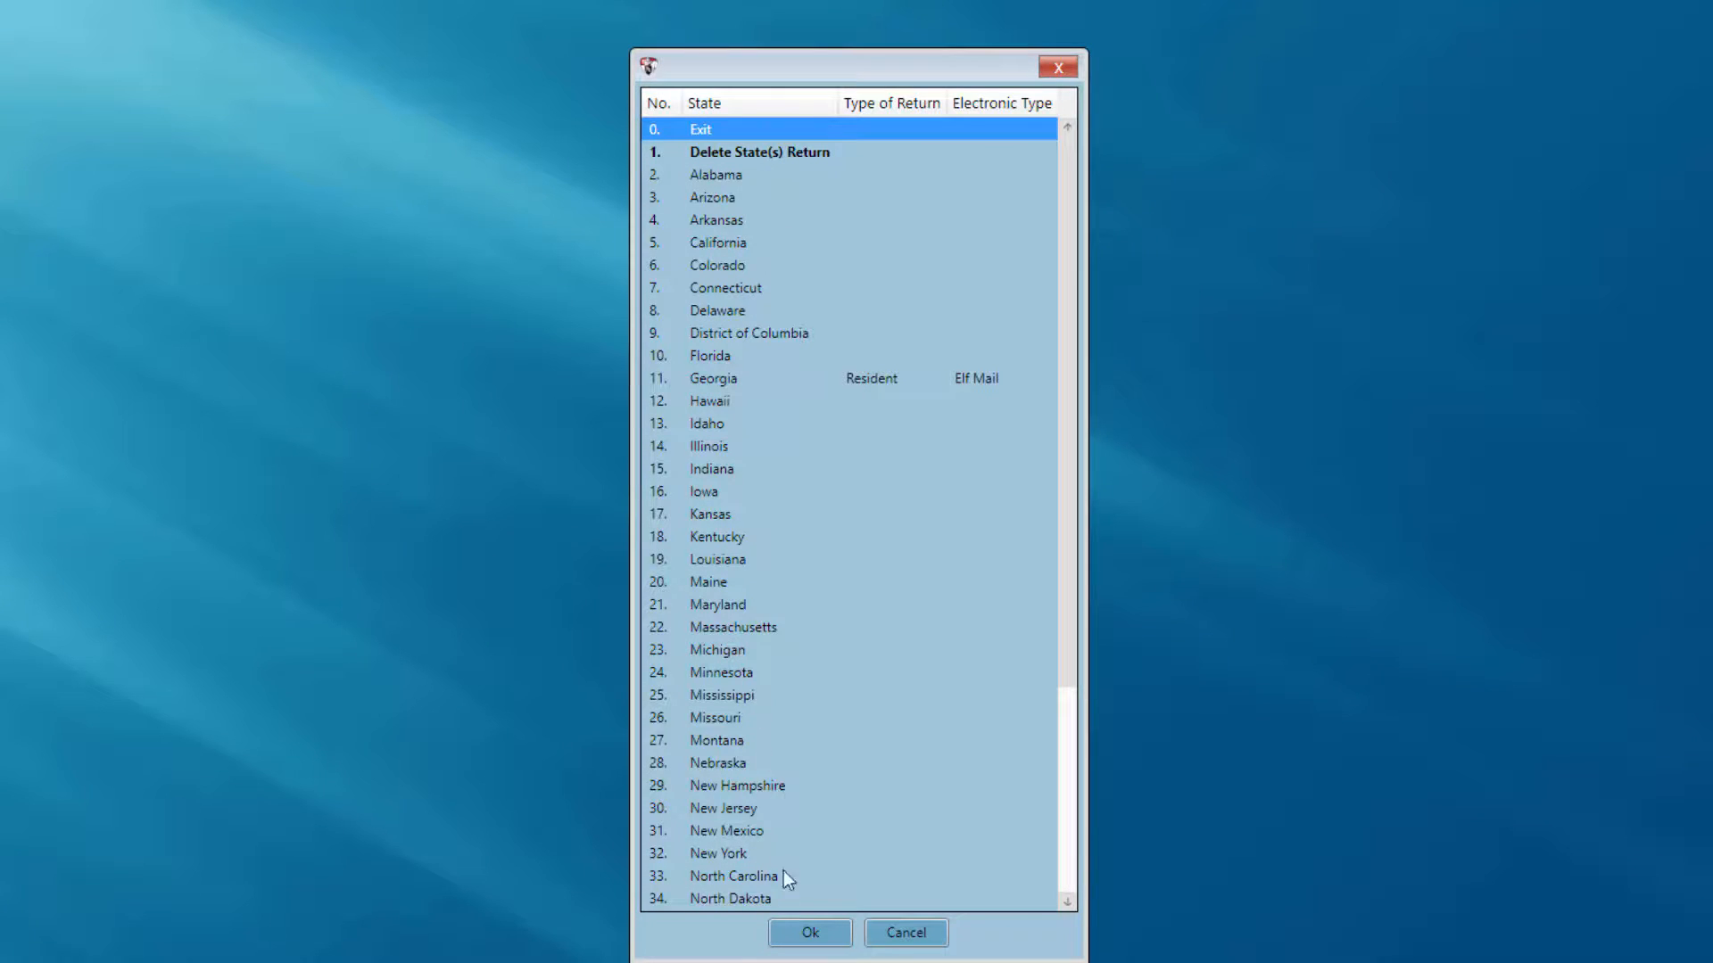
pyautogui.click(798, 936)
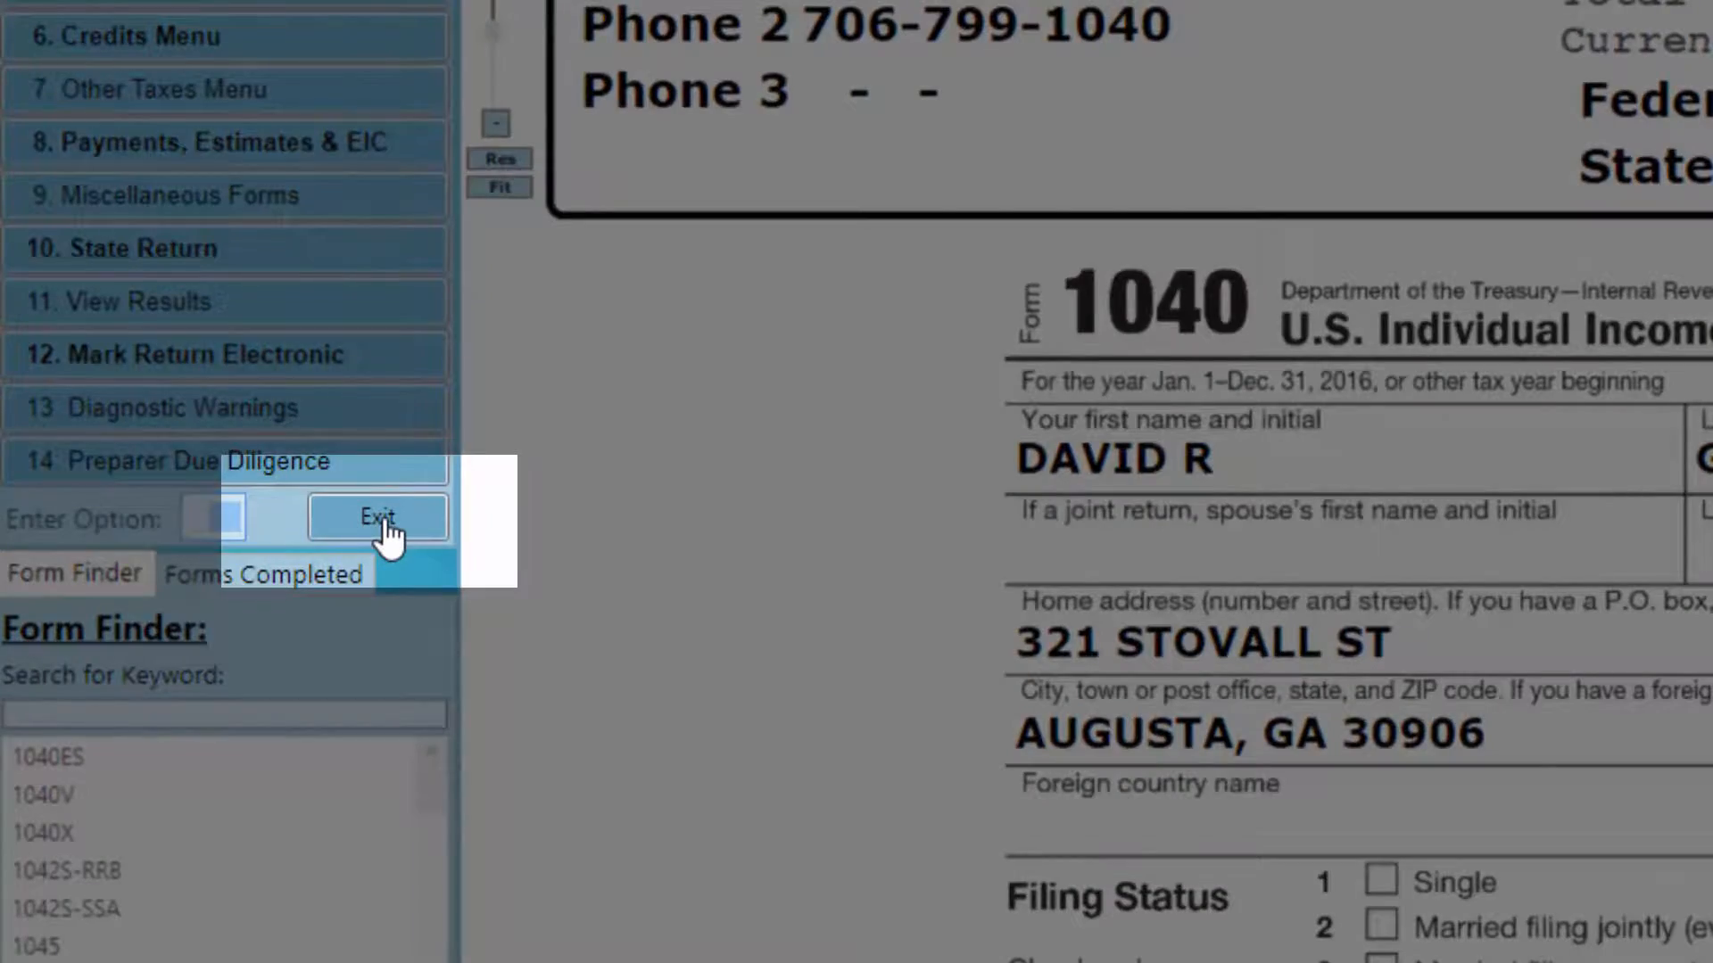
# - Exit the return, accept the 150.00 preparation fee, review the return, and leave the Receipt Menu
pyautogui.click(384, 520)
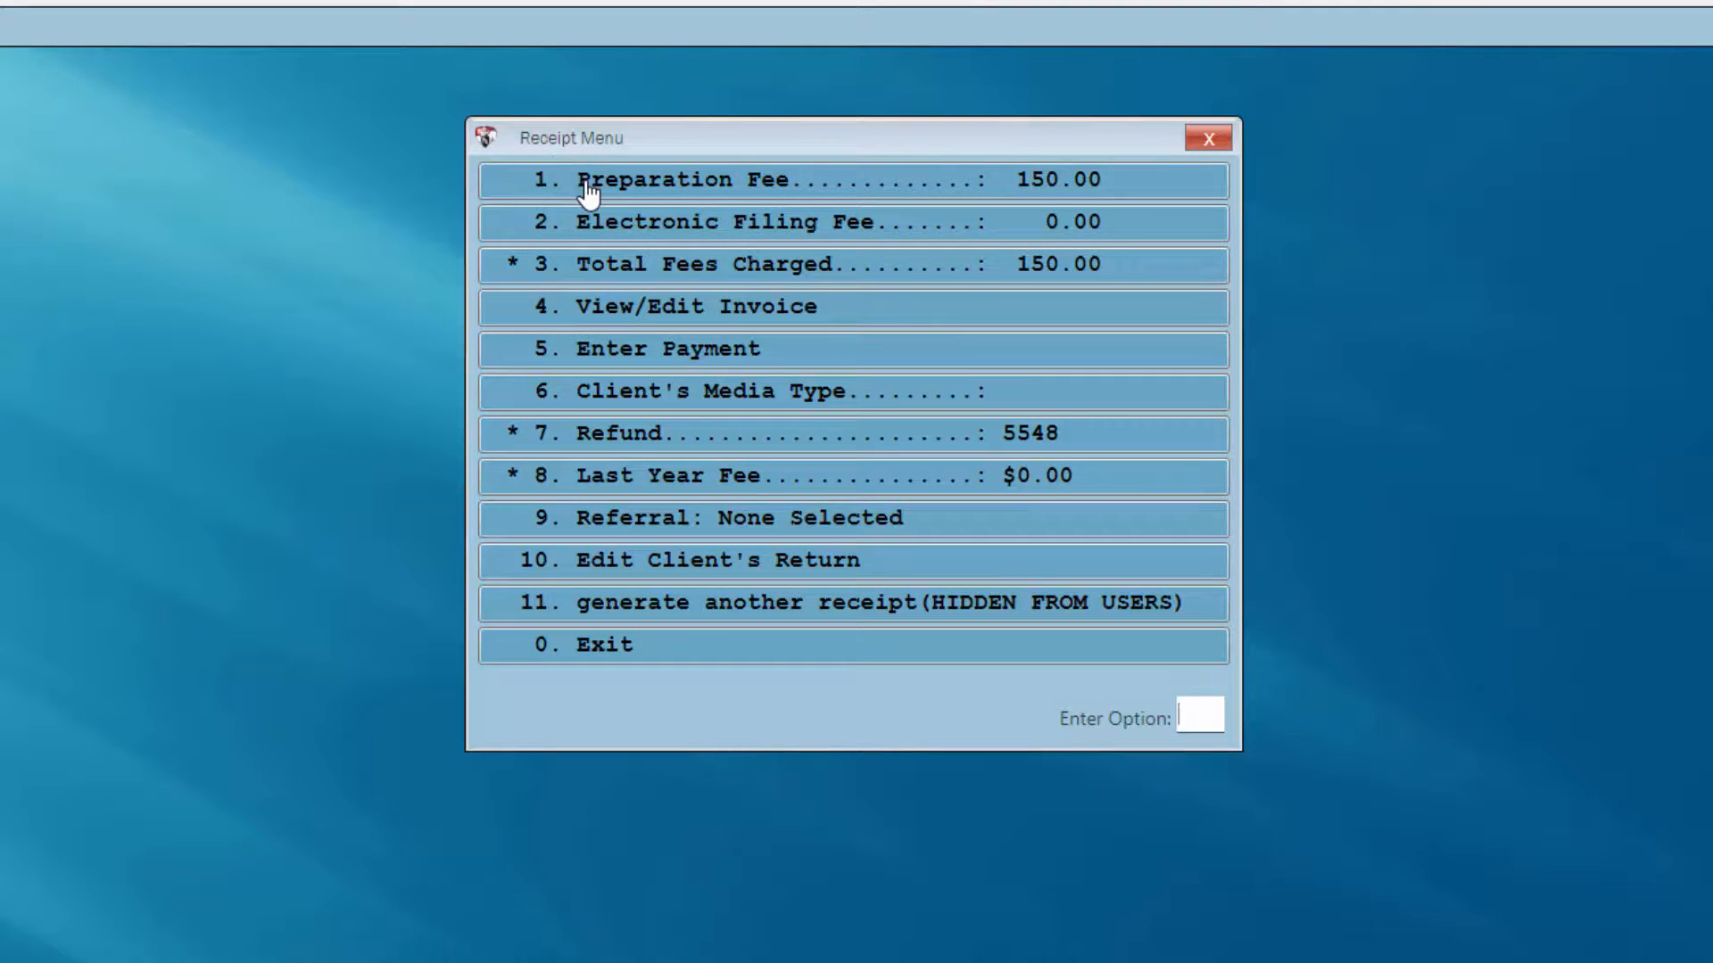
pyautogui.click(778, 196)
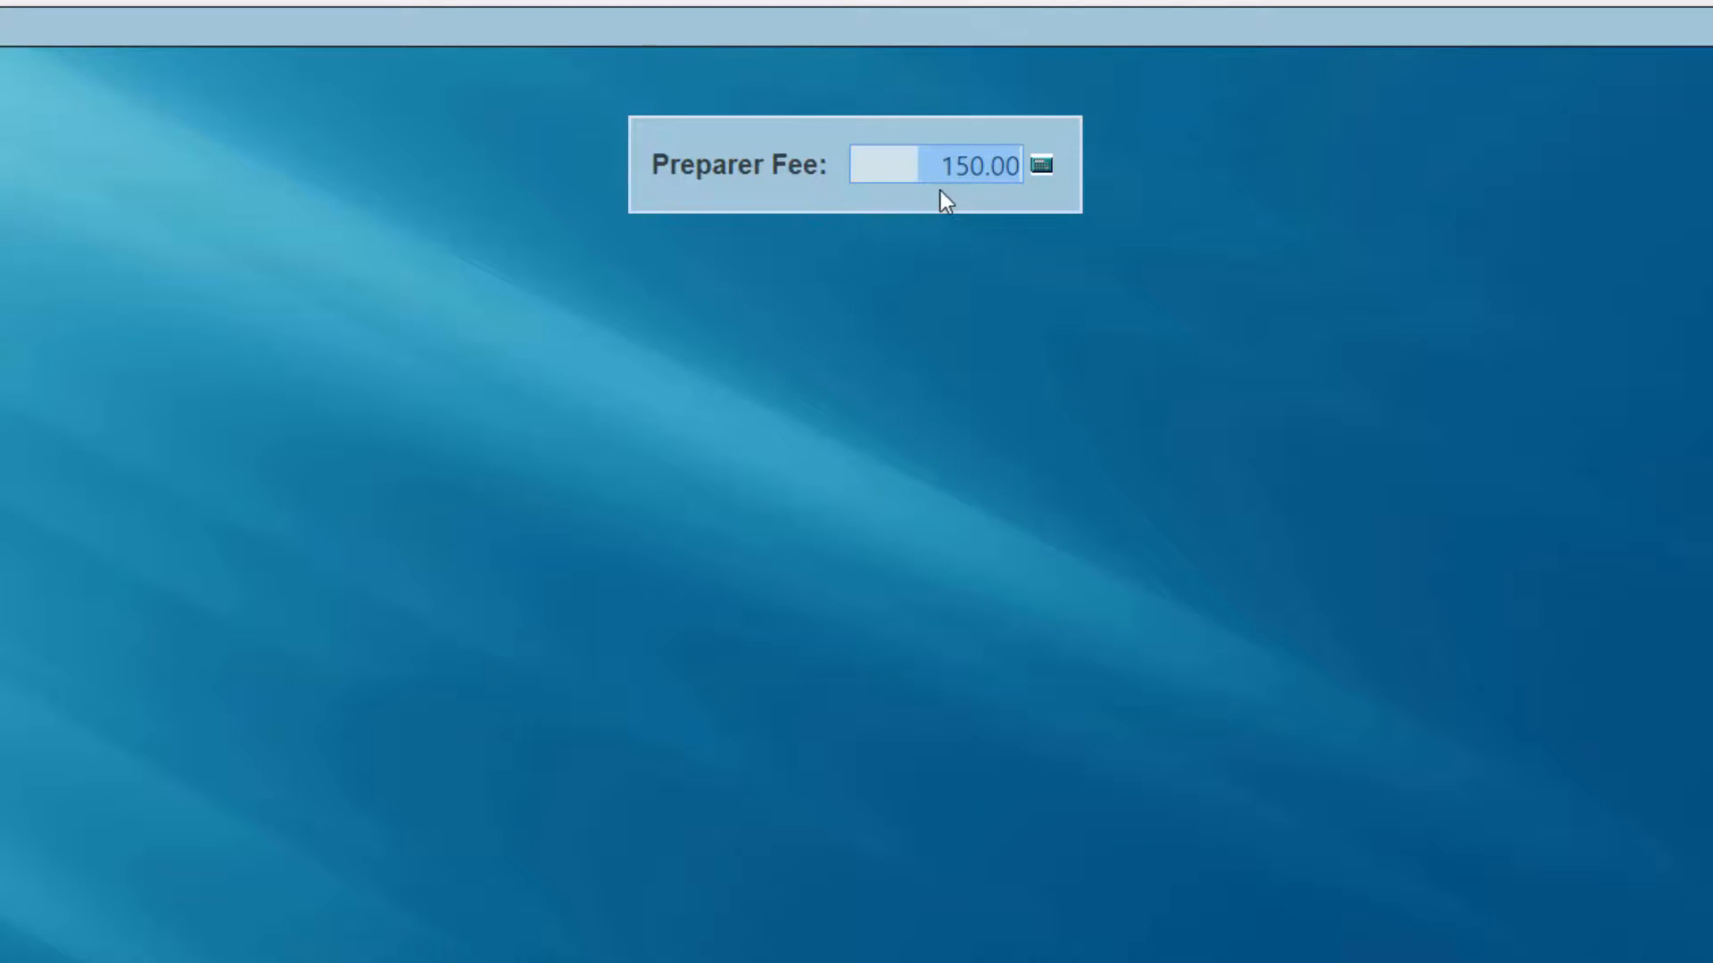
pyautogui.press('Return')
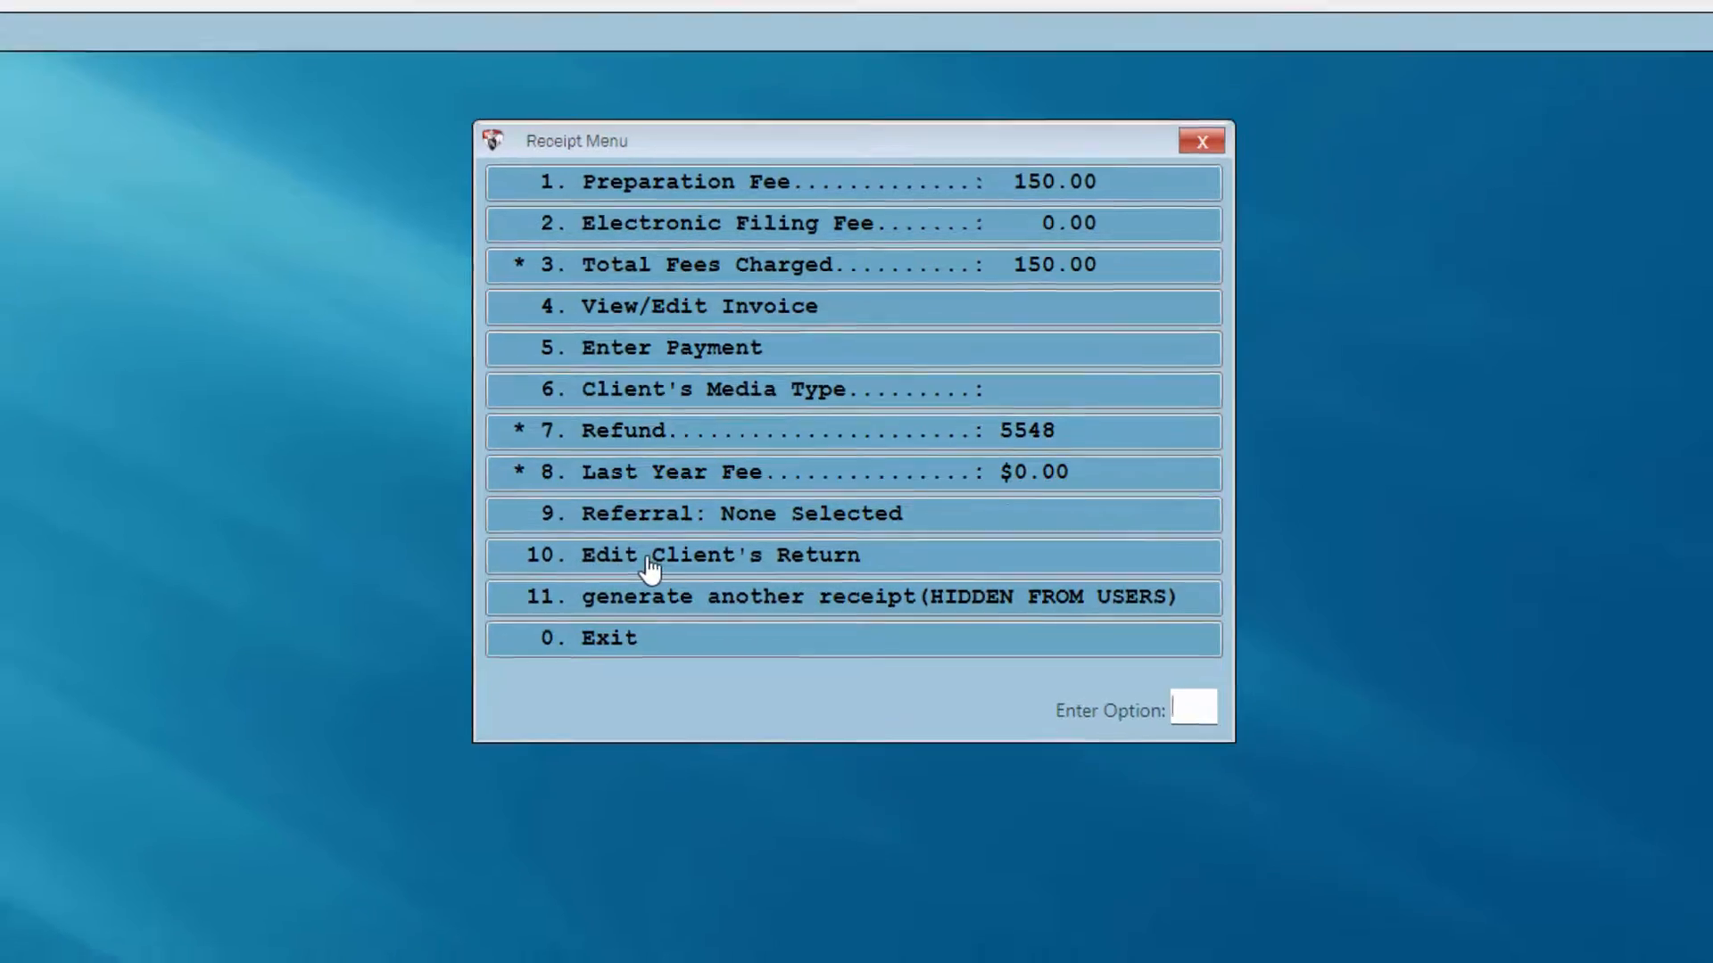
pyautogui.click(648, 573)
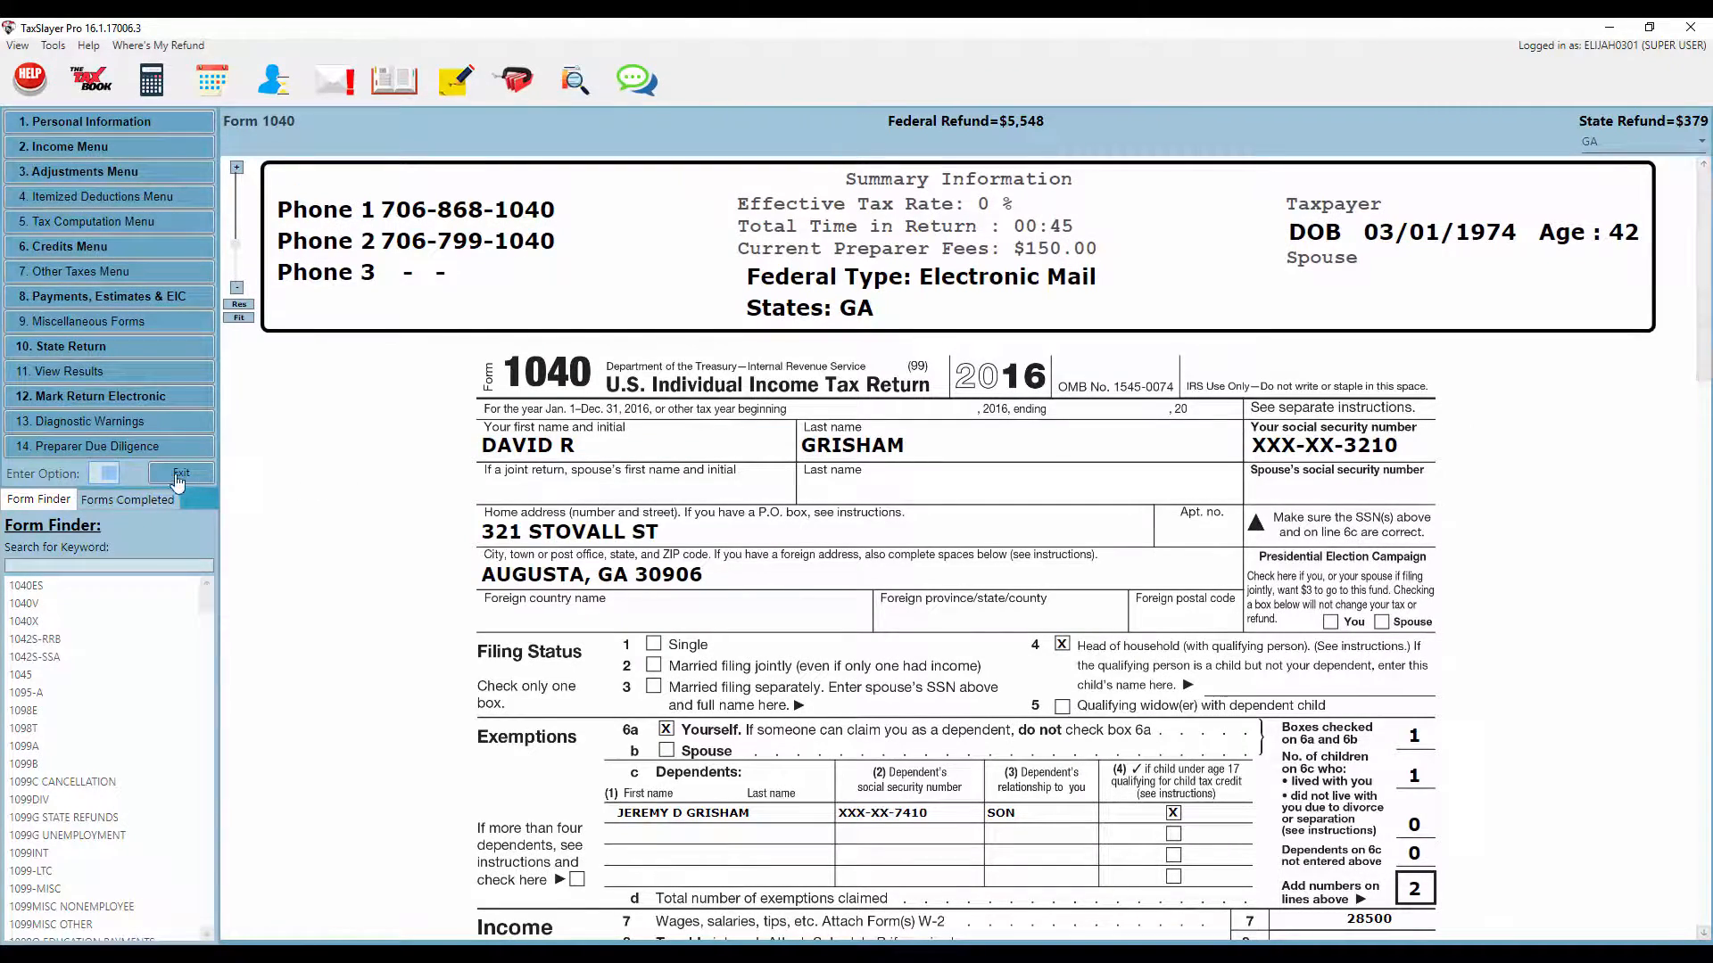
pyautogui.click(177, 480)
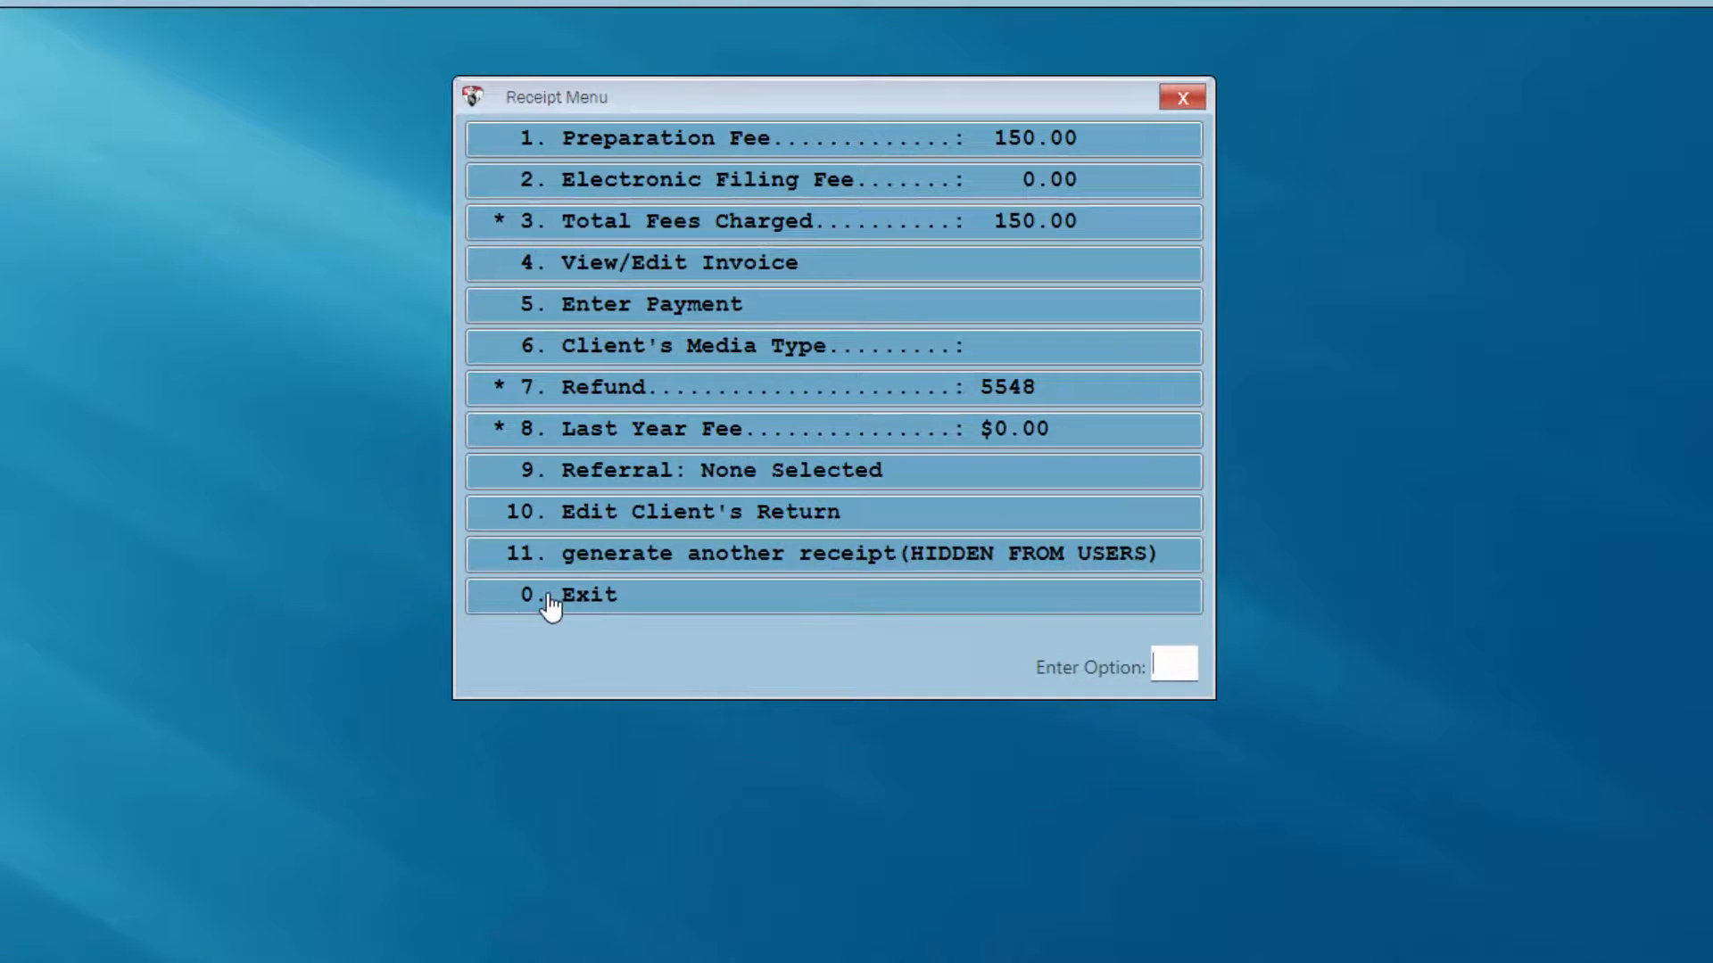
pyautogui.click(551, 607)
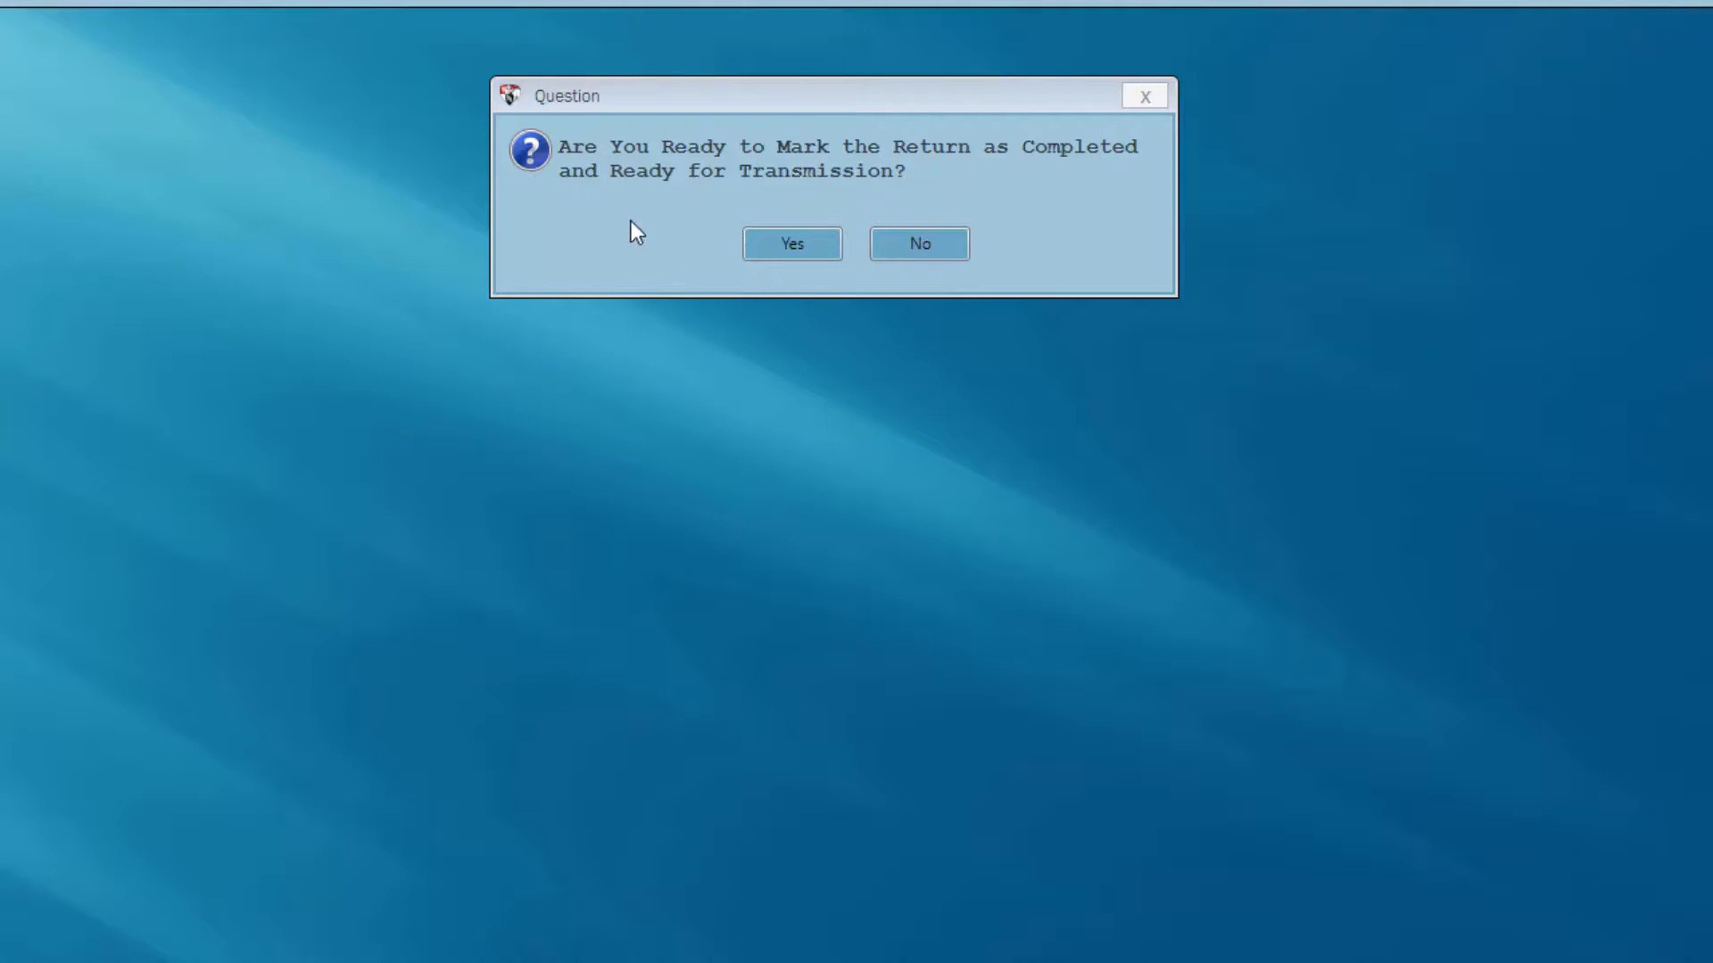
# - Mark the return completed and ready for transmission, skipping the PDF printout
pyautogui.click(793, 246)
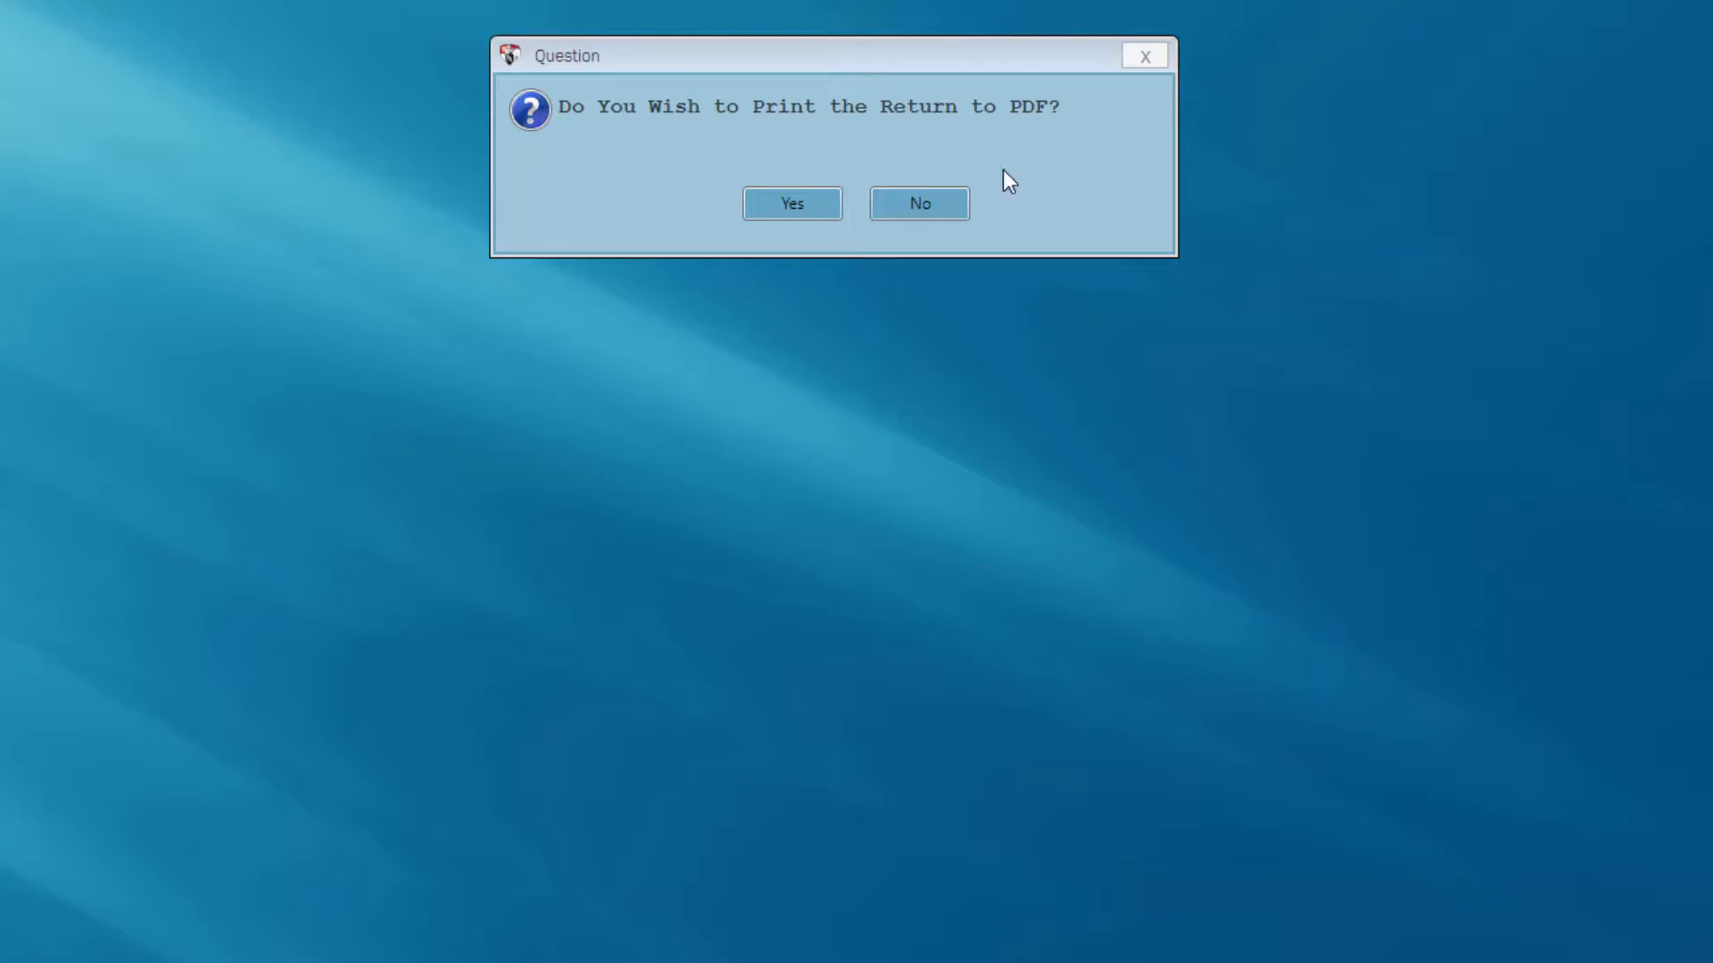
pyautogui.click(957, 207)
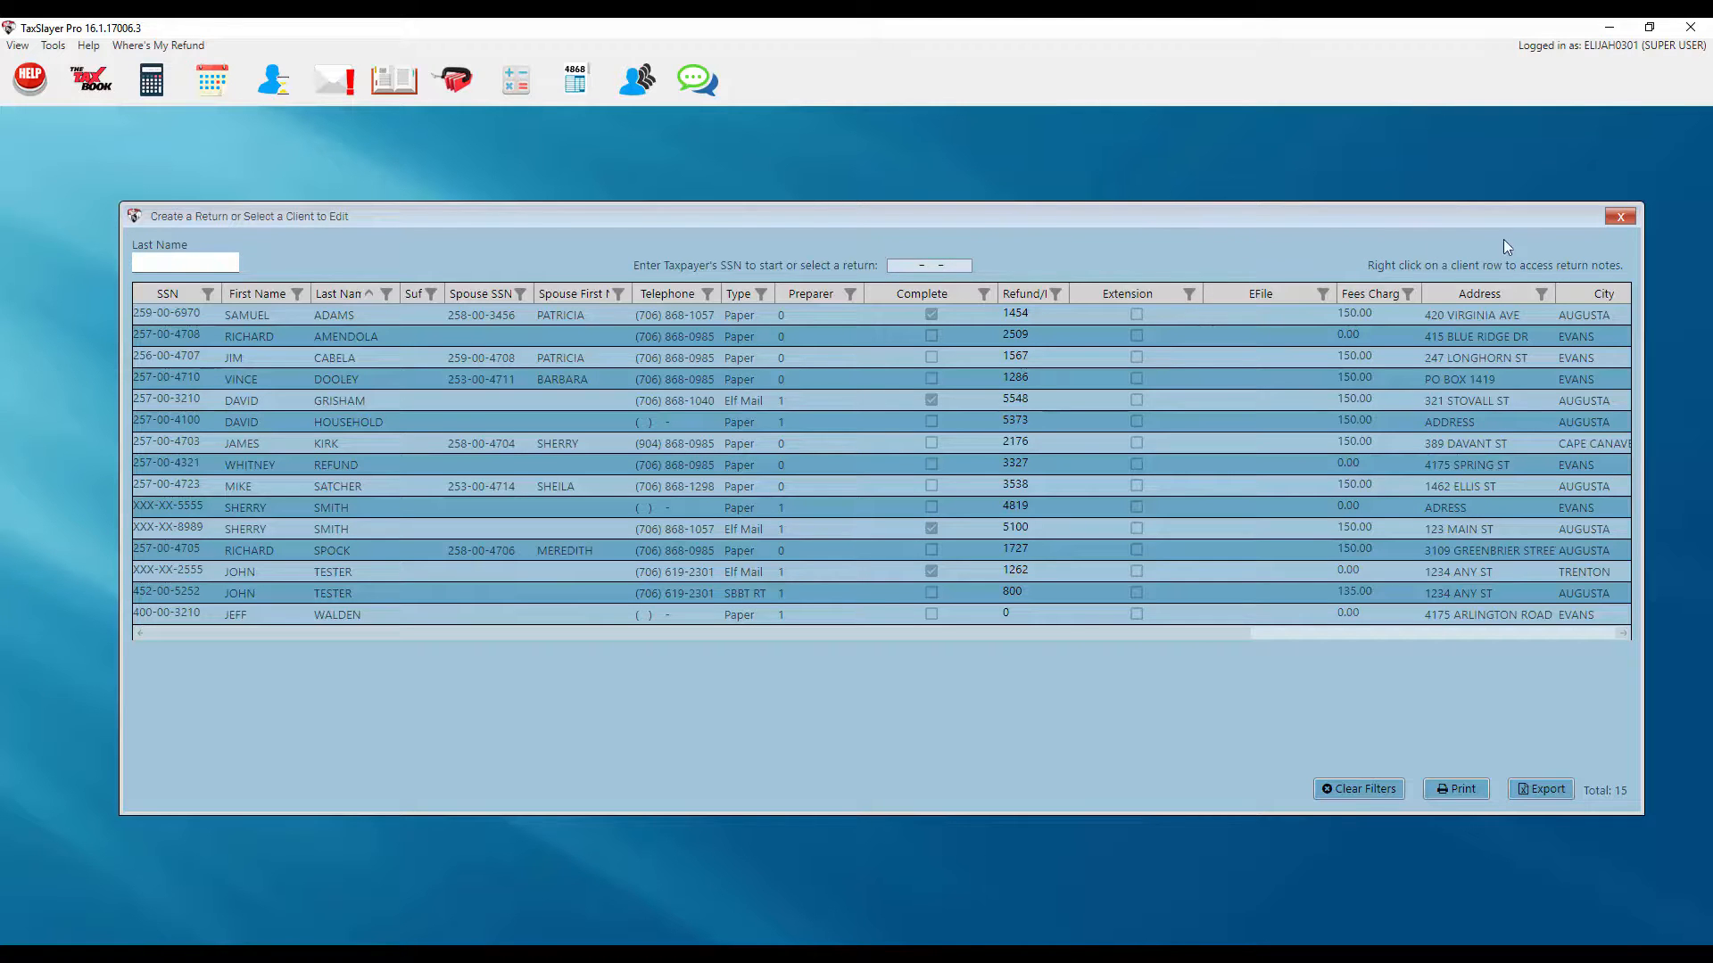
# - Transmit the completed electronic return as batch 1 of 1 and close the communications window
pyautogui.click(1621, 218)
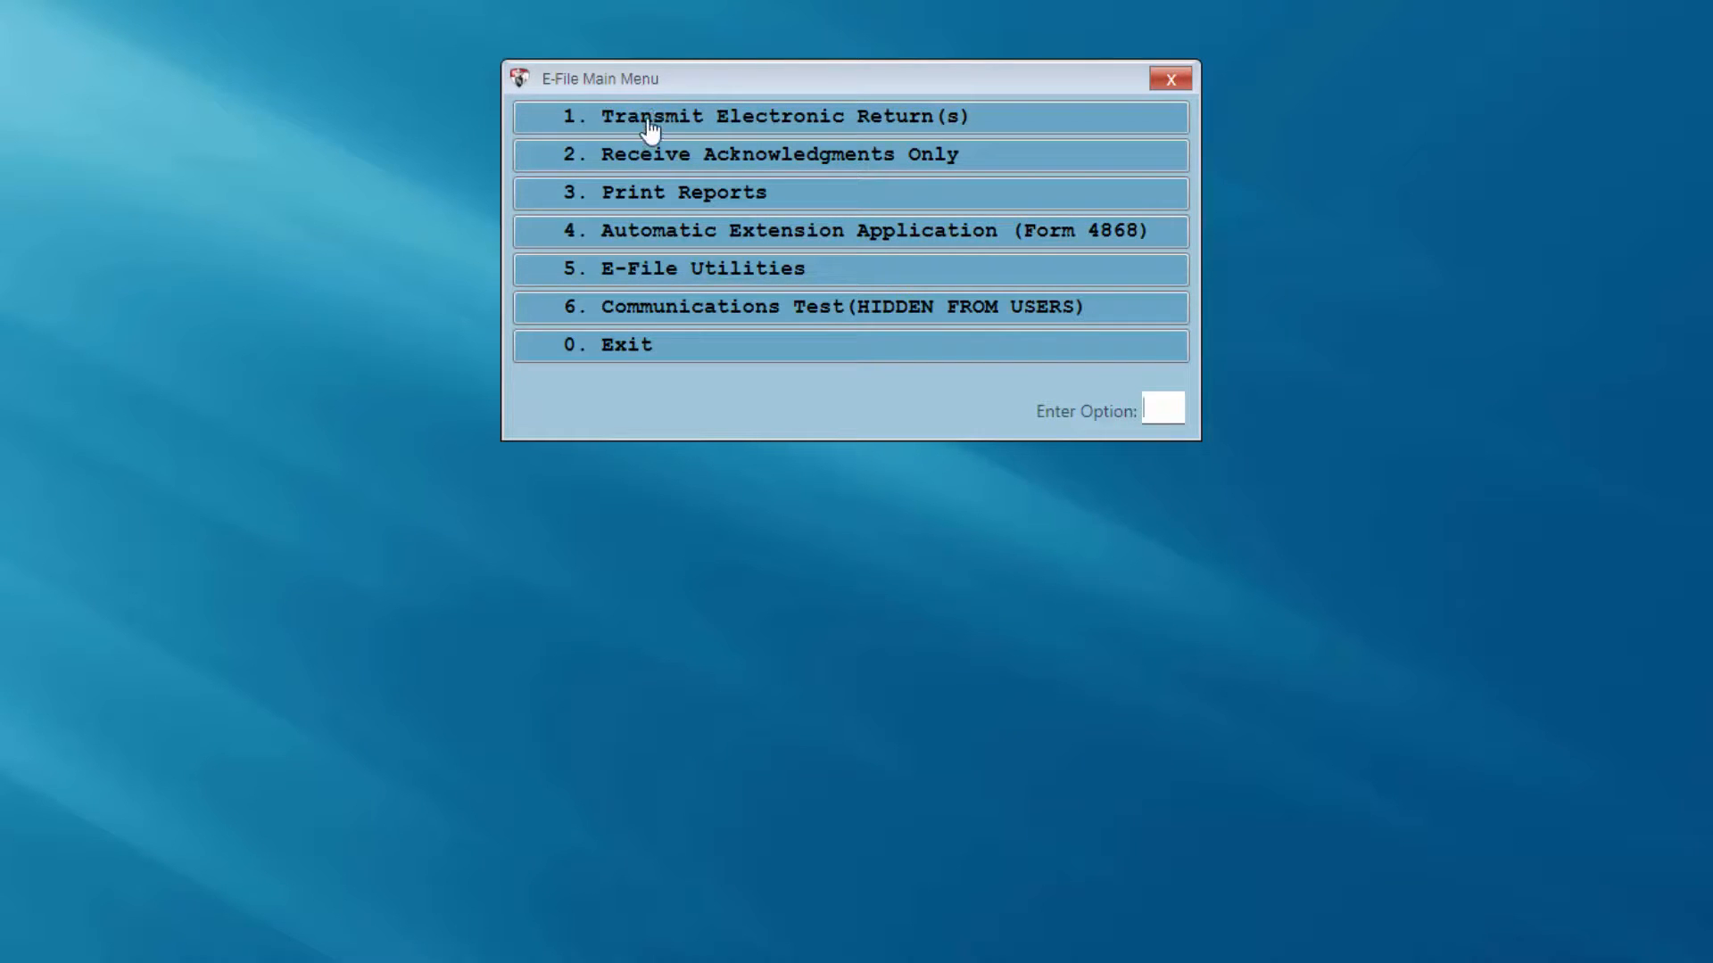
pyautogui.click(732, 131)
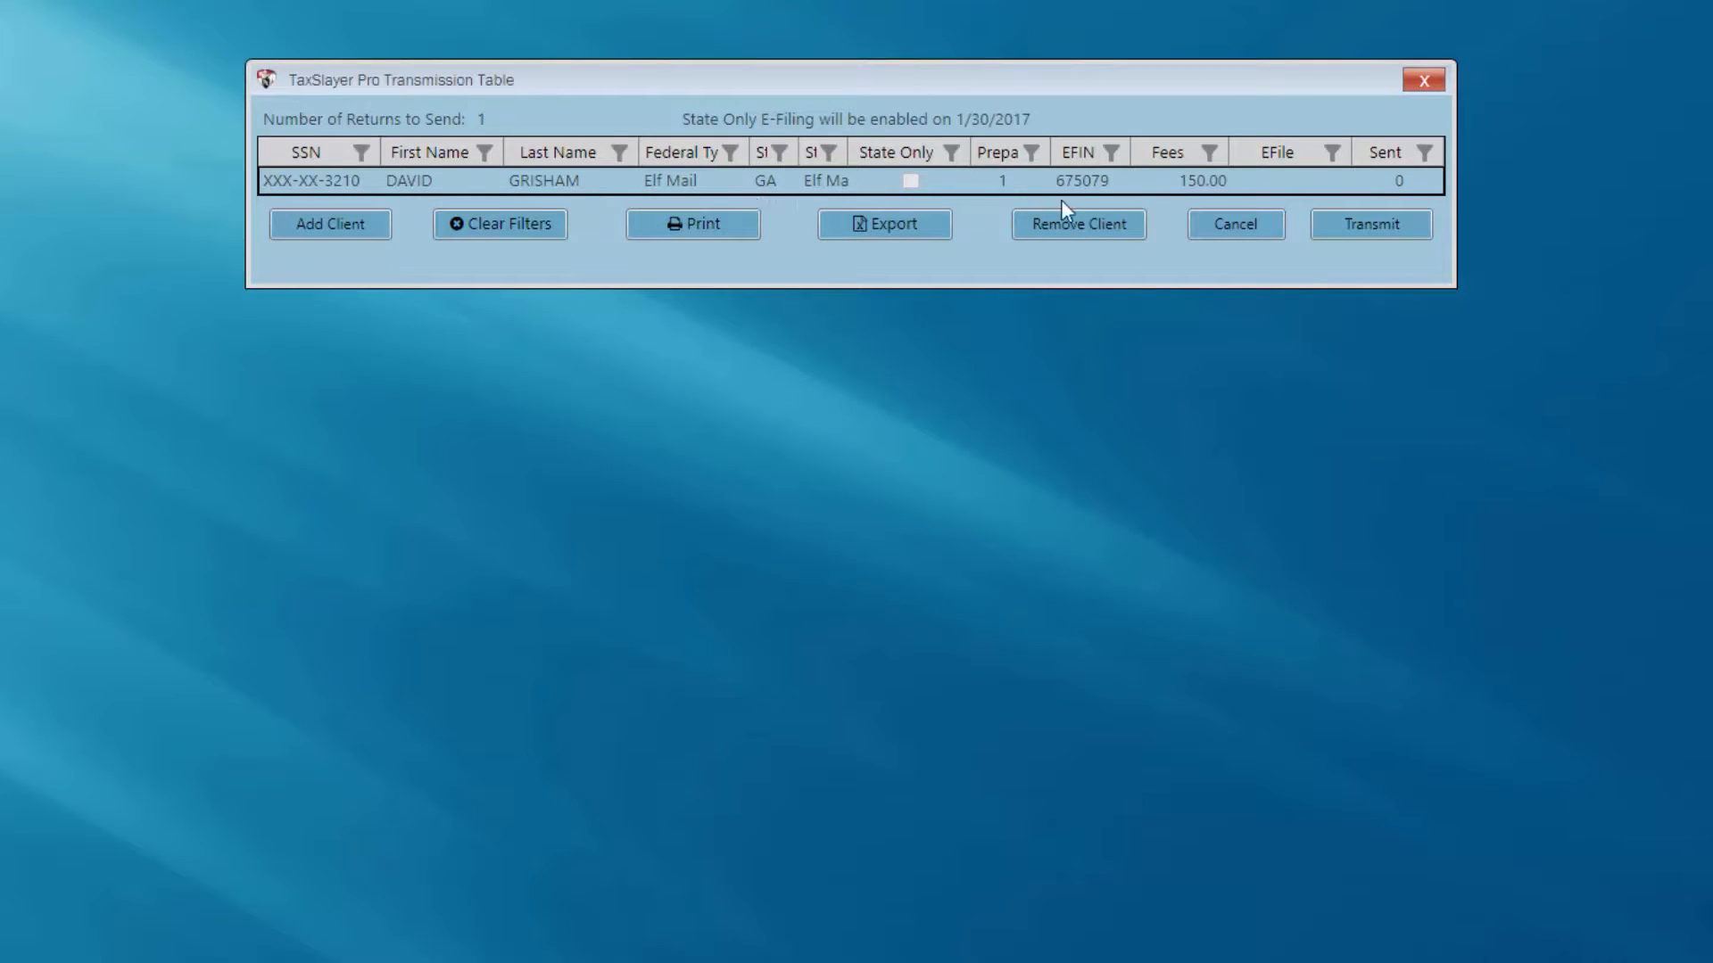
pyautogui.click(1368, 234)
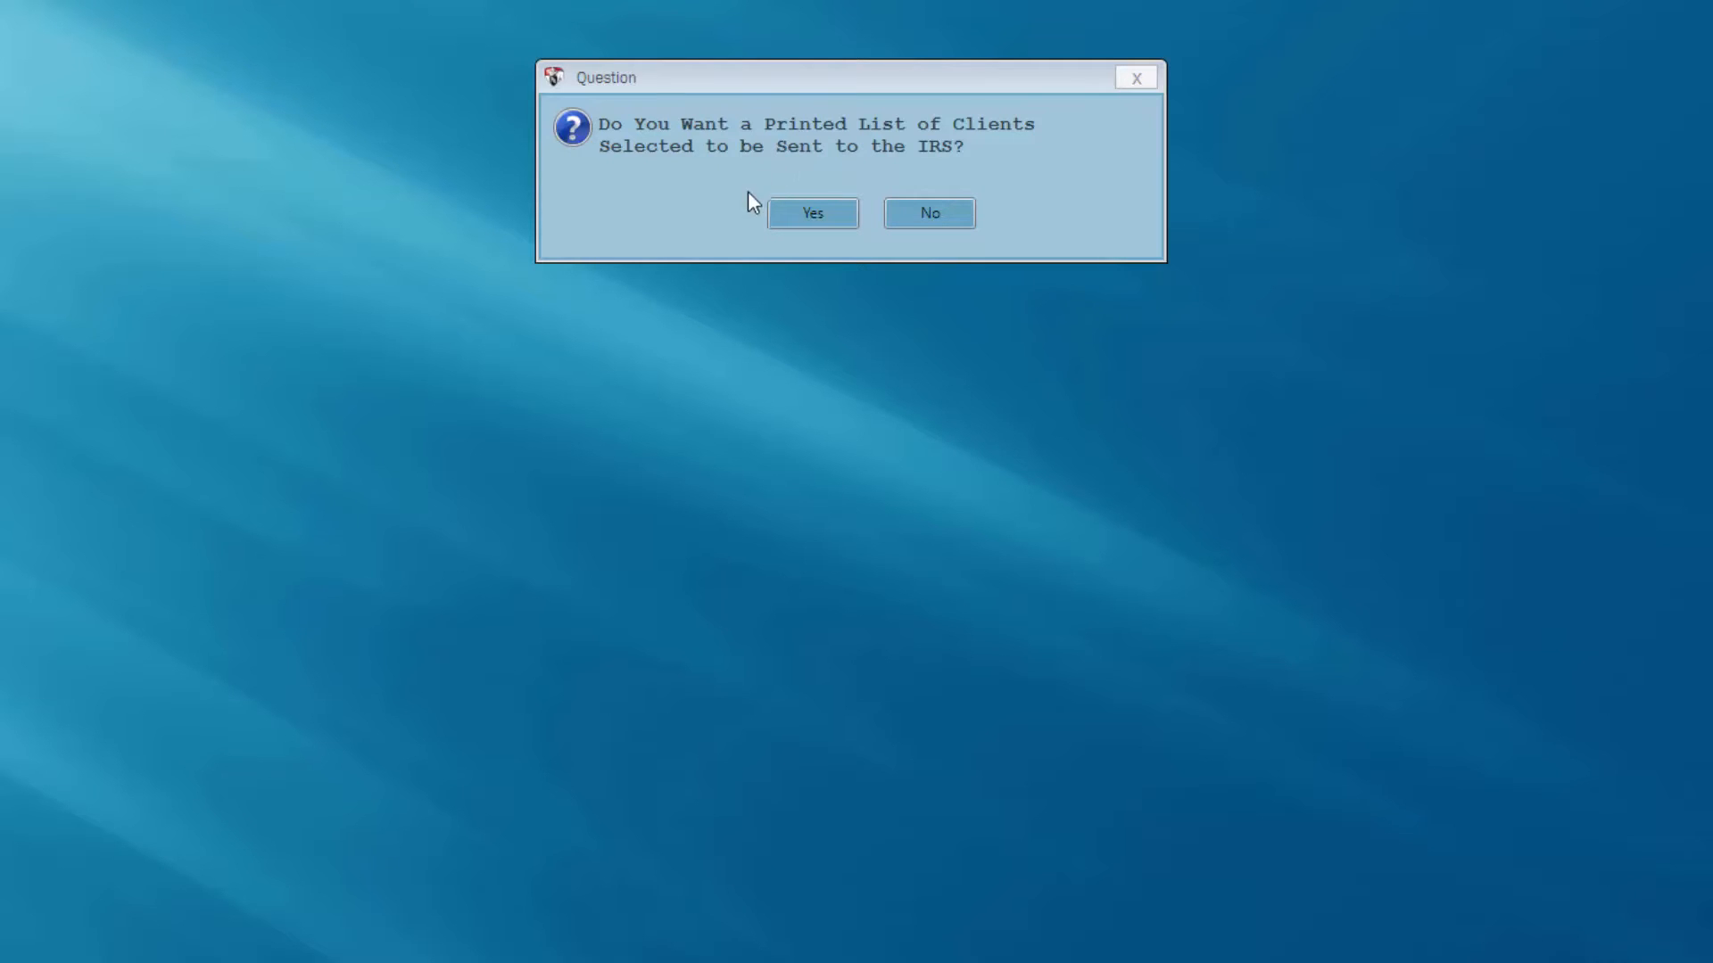
pyautogui.click(930, 215)
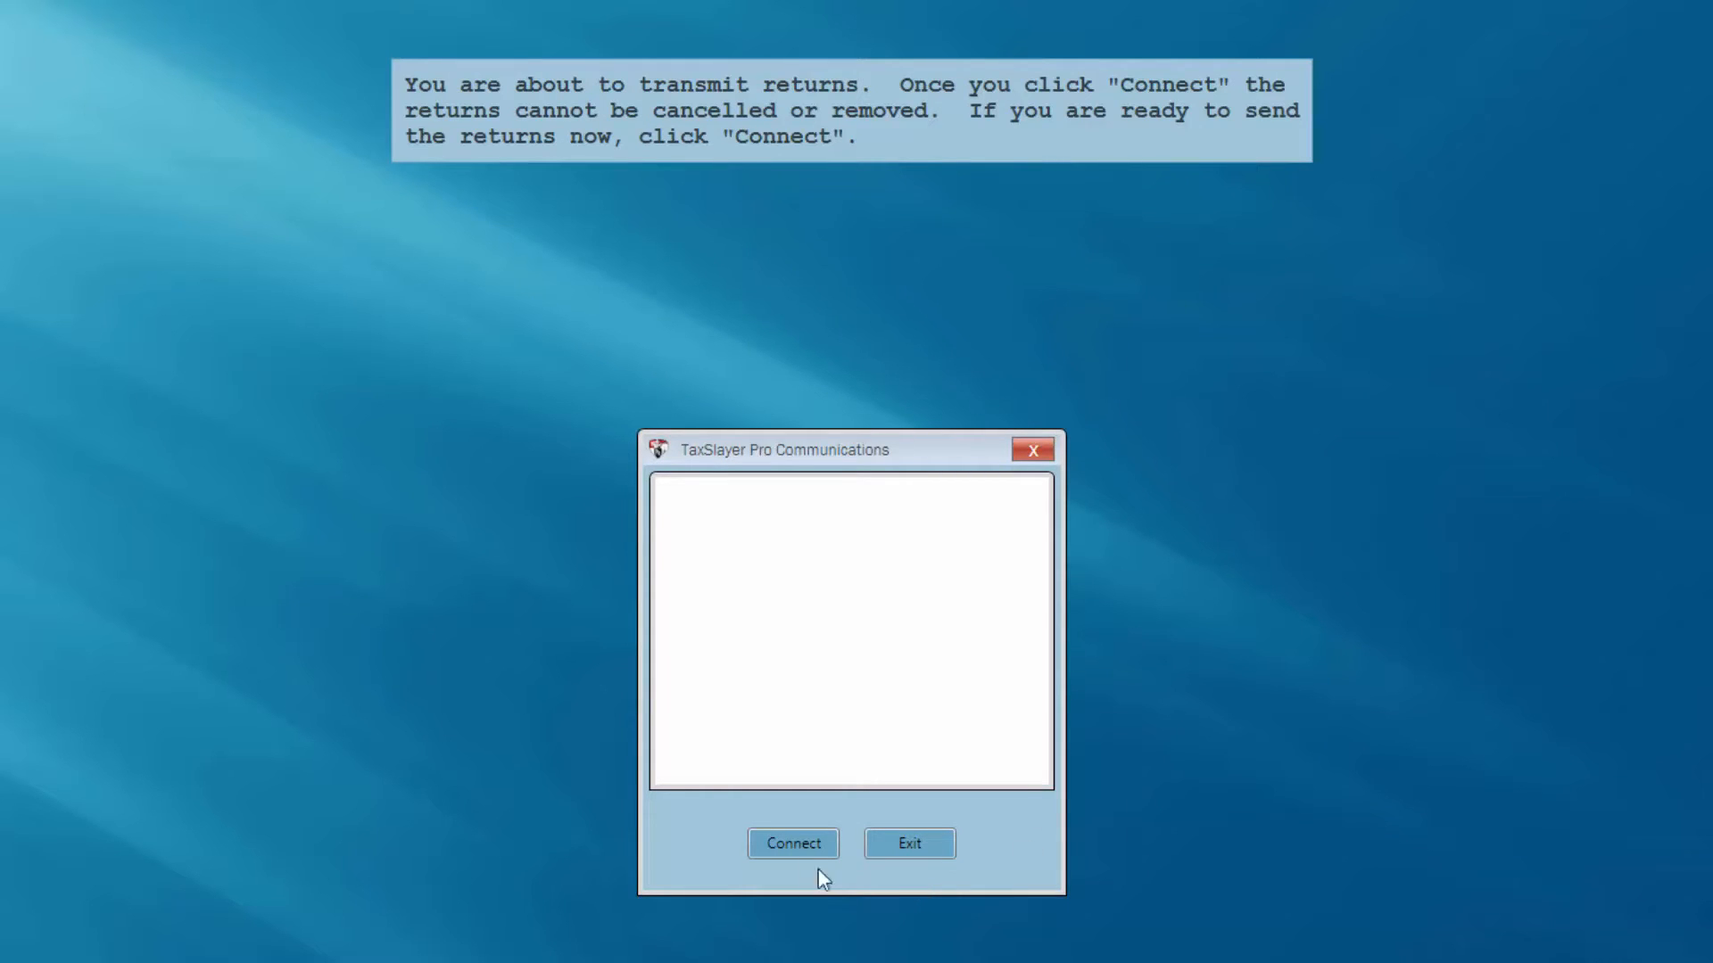
pyautogui.click(775, 848)
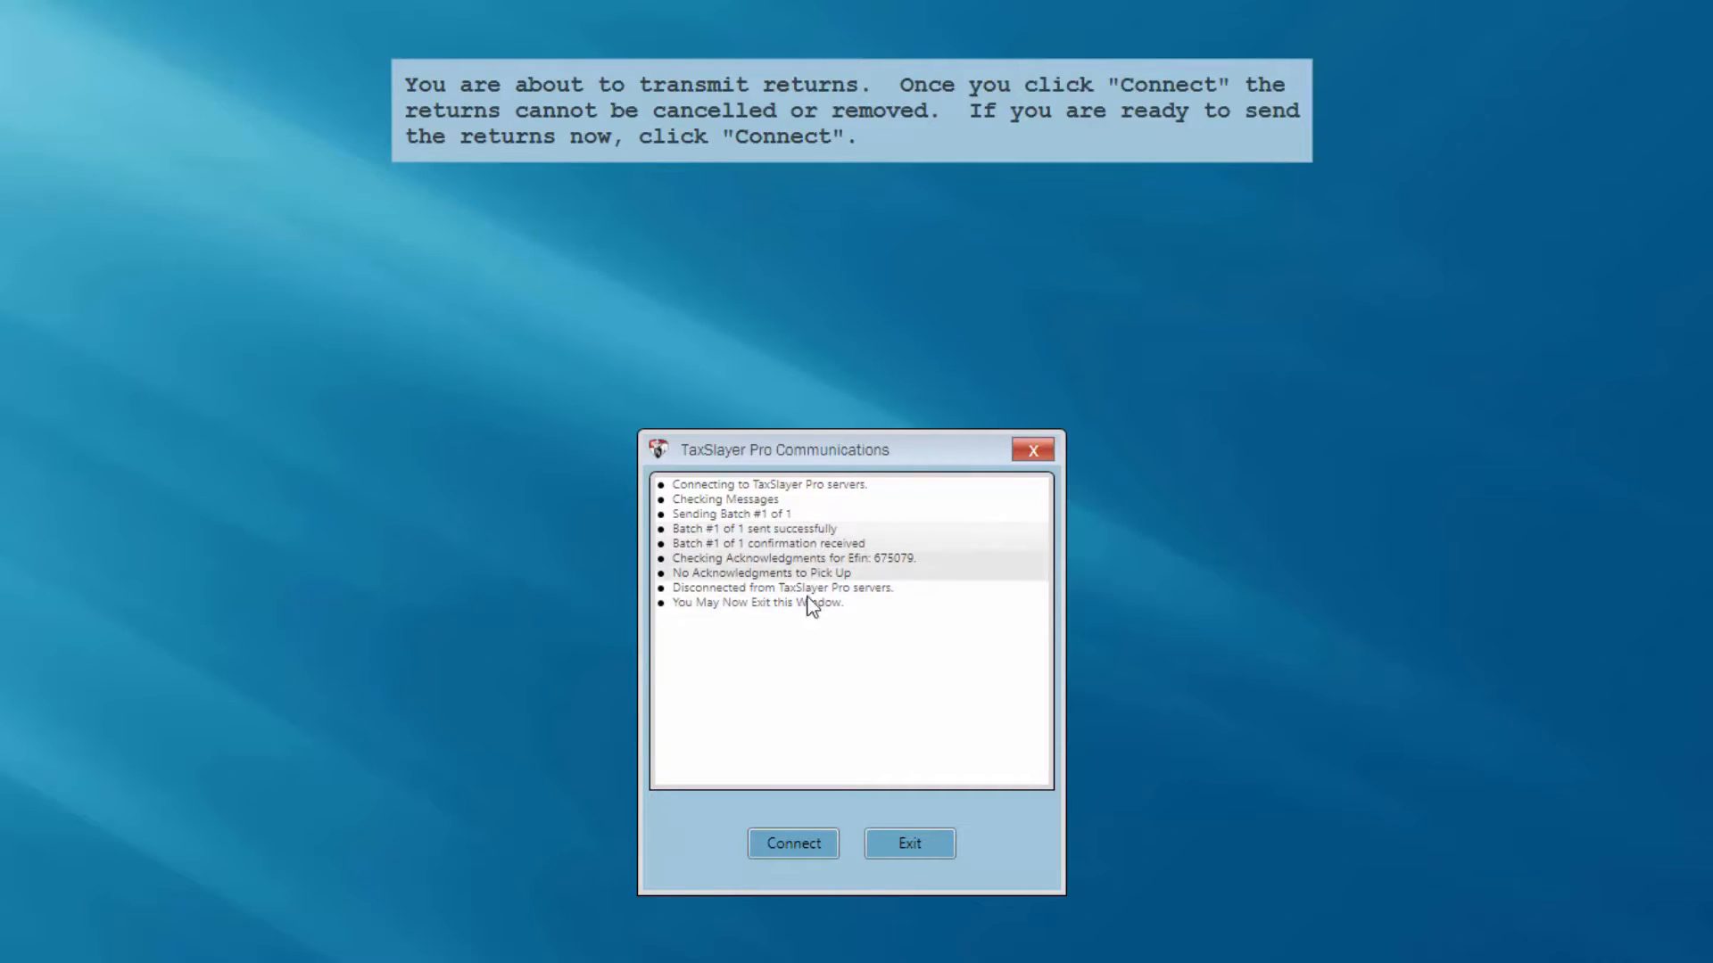
pyautogui.click(902, 850)
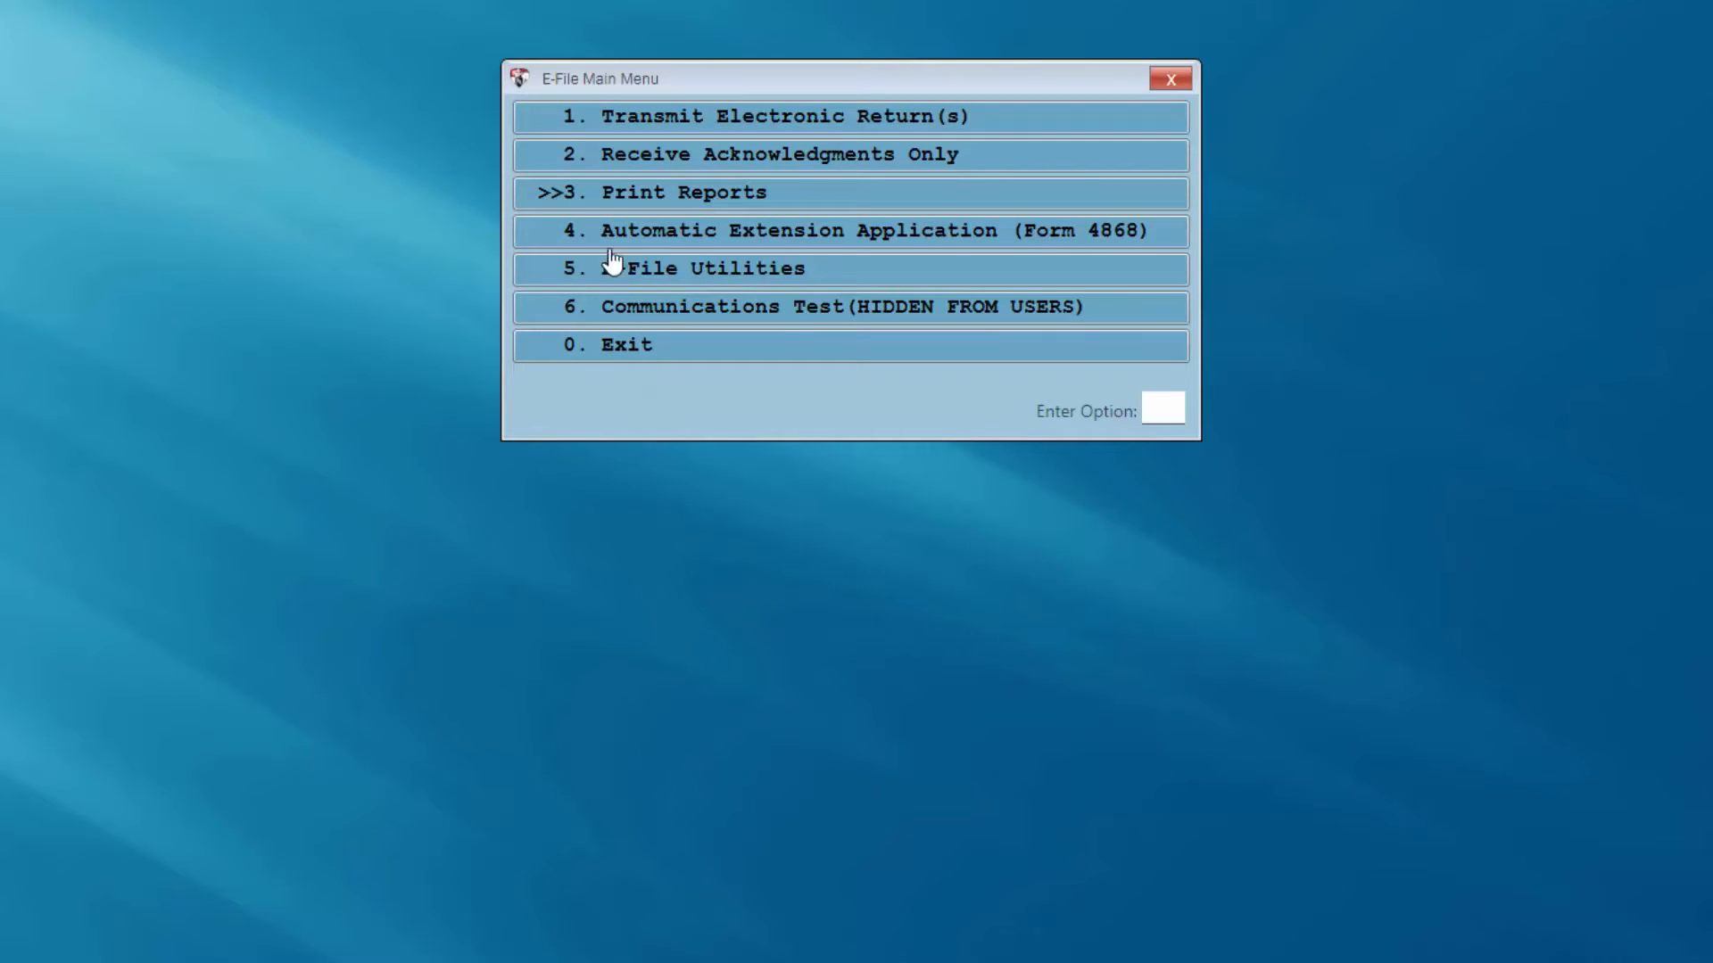
# - Print the Transmission Confirmation report and confirm it printed correctly
pyautogui.click(633, 204)
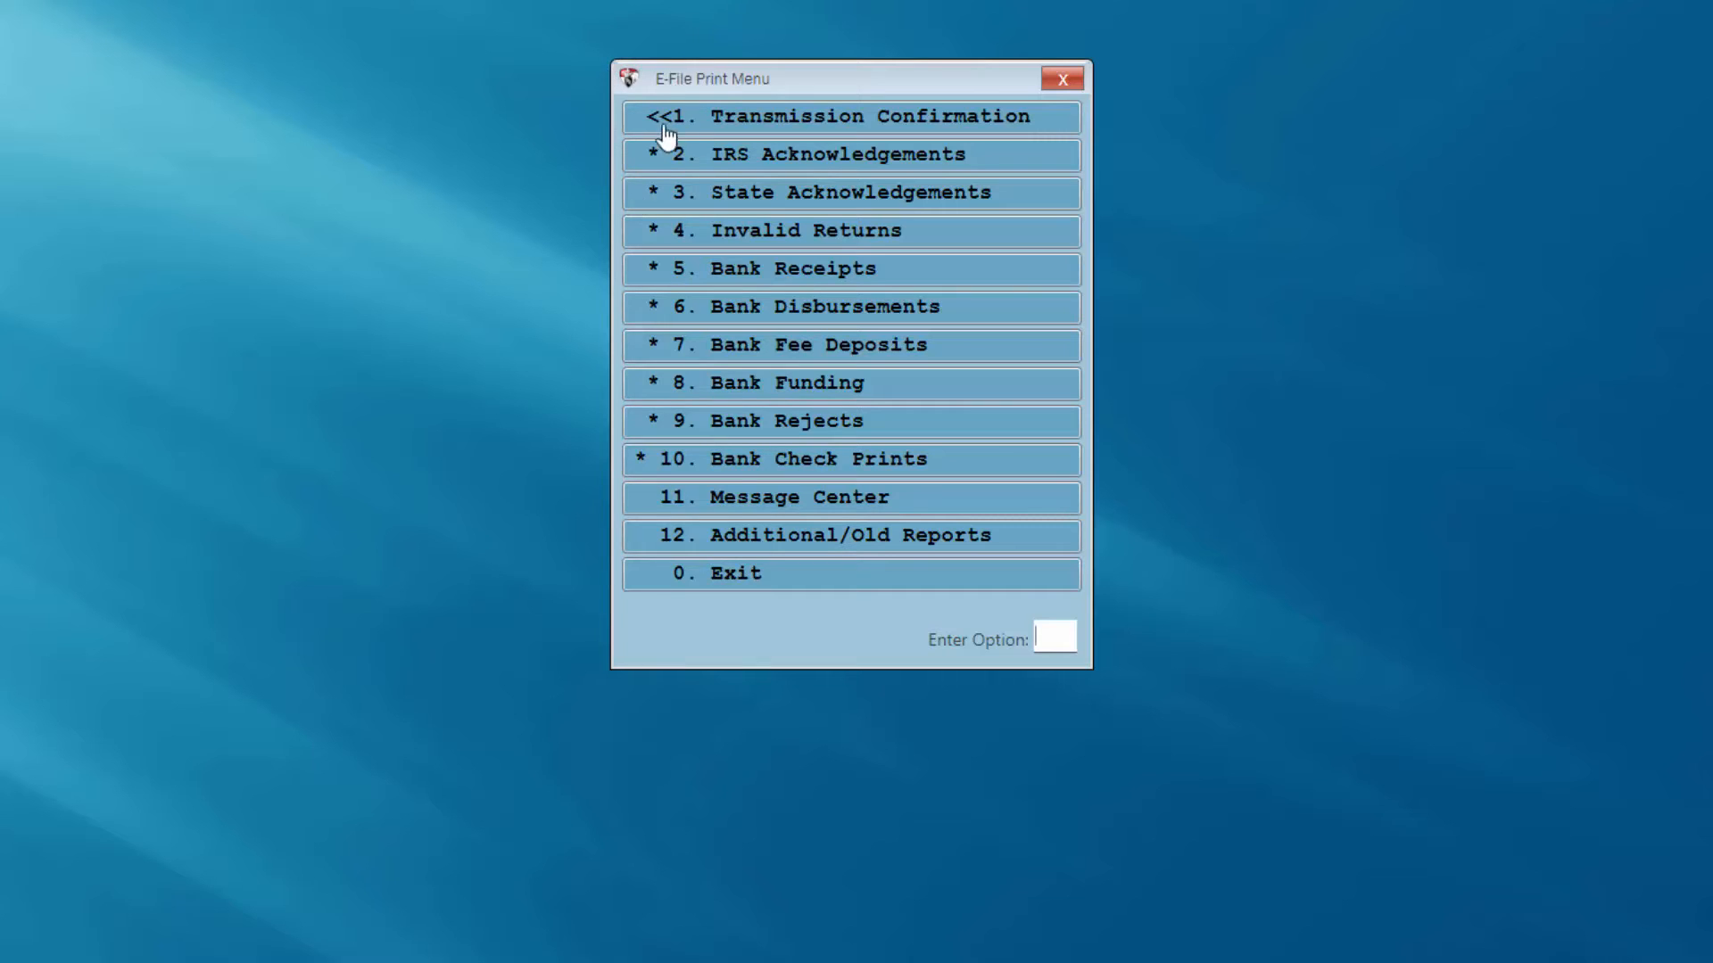
pyautogui.click(786, 123)
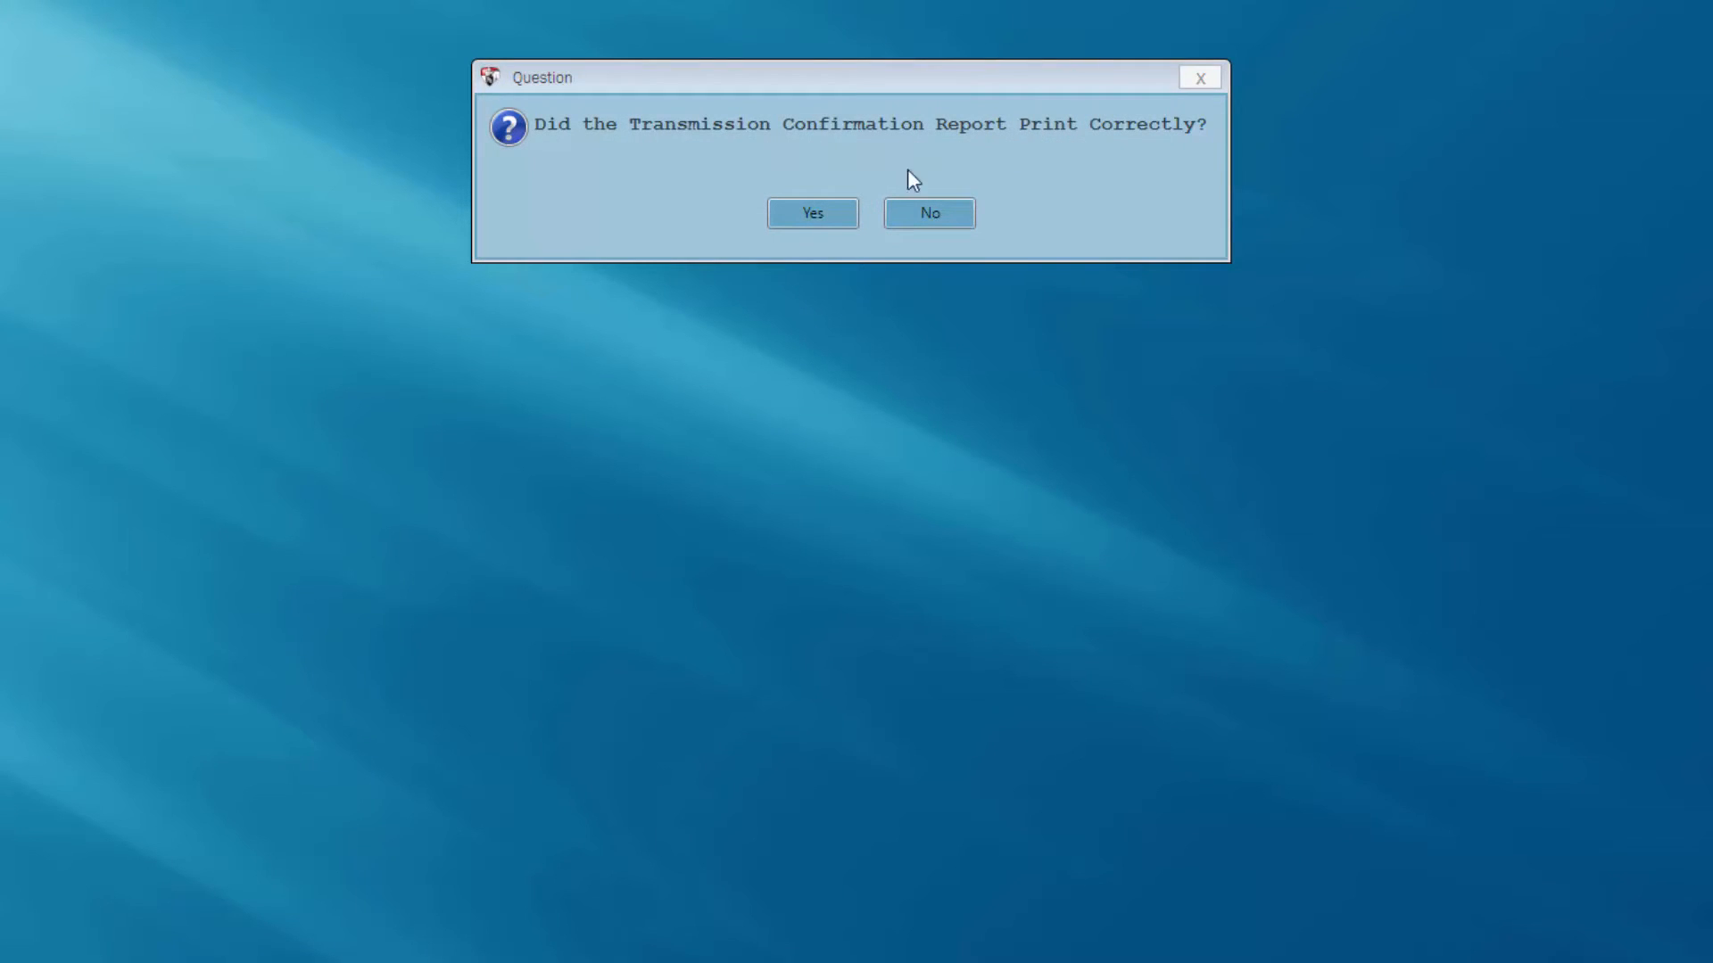
pyautogui.click(808, 214)
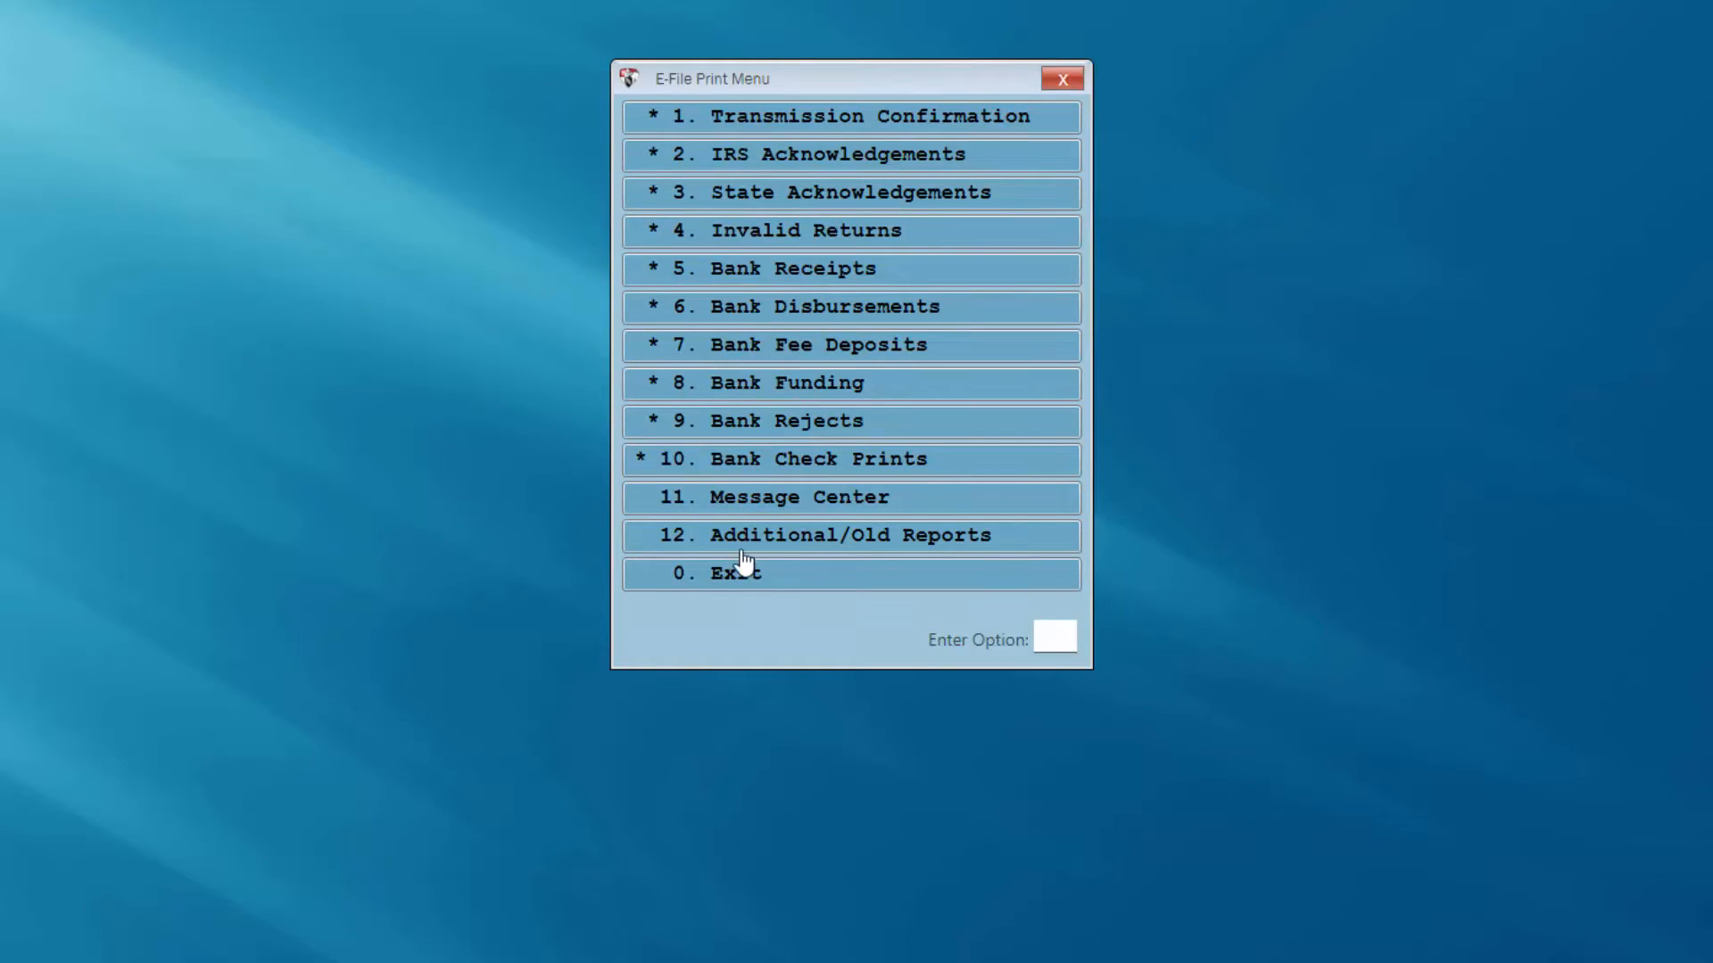
pyautogui.click(730, 584)
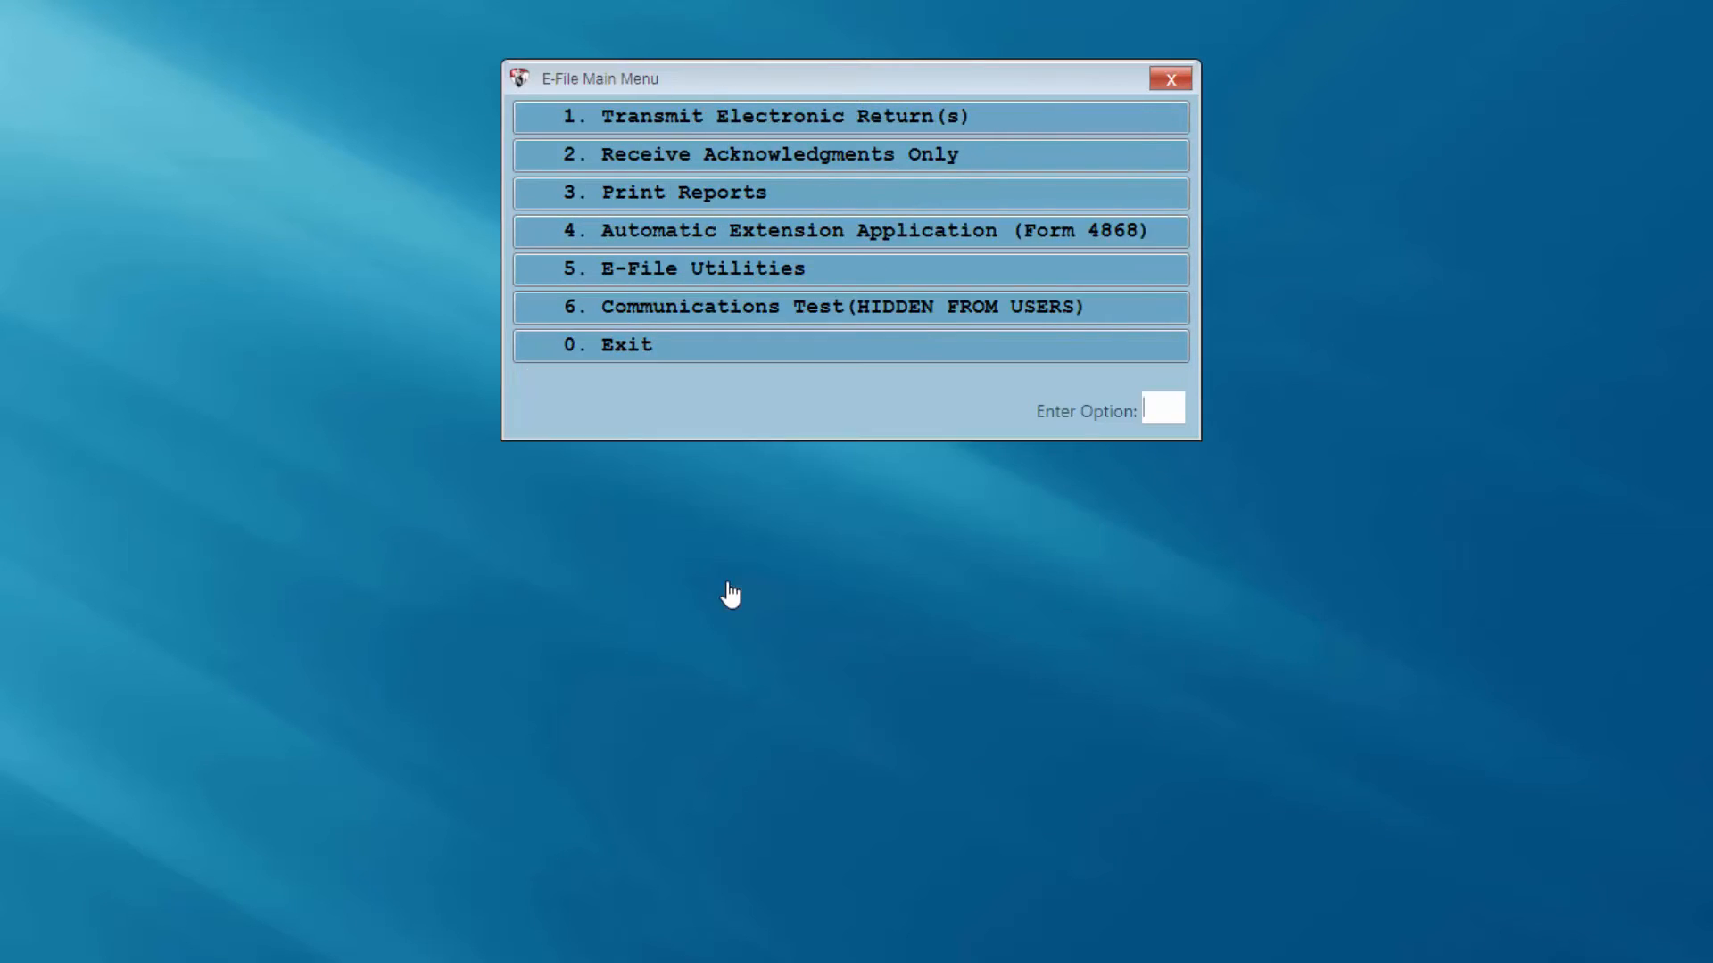
# - Leave the E-File Main Menu and start Receive Acknowledgments Only from the E-file options
pyautogui.click(635, 356)
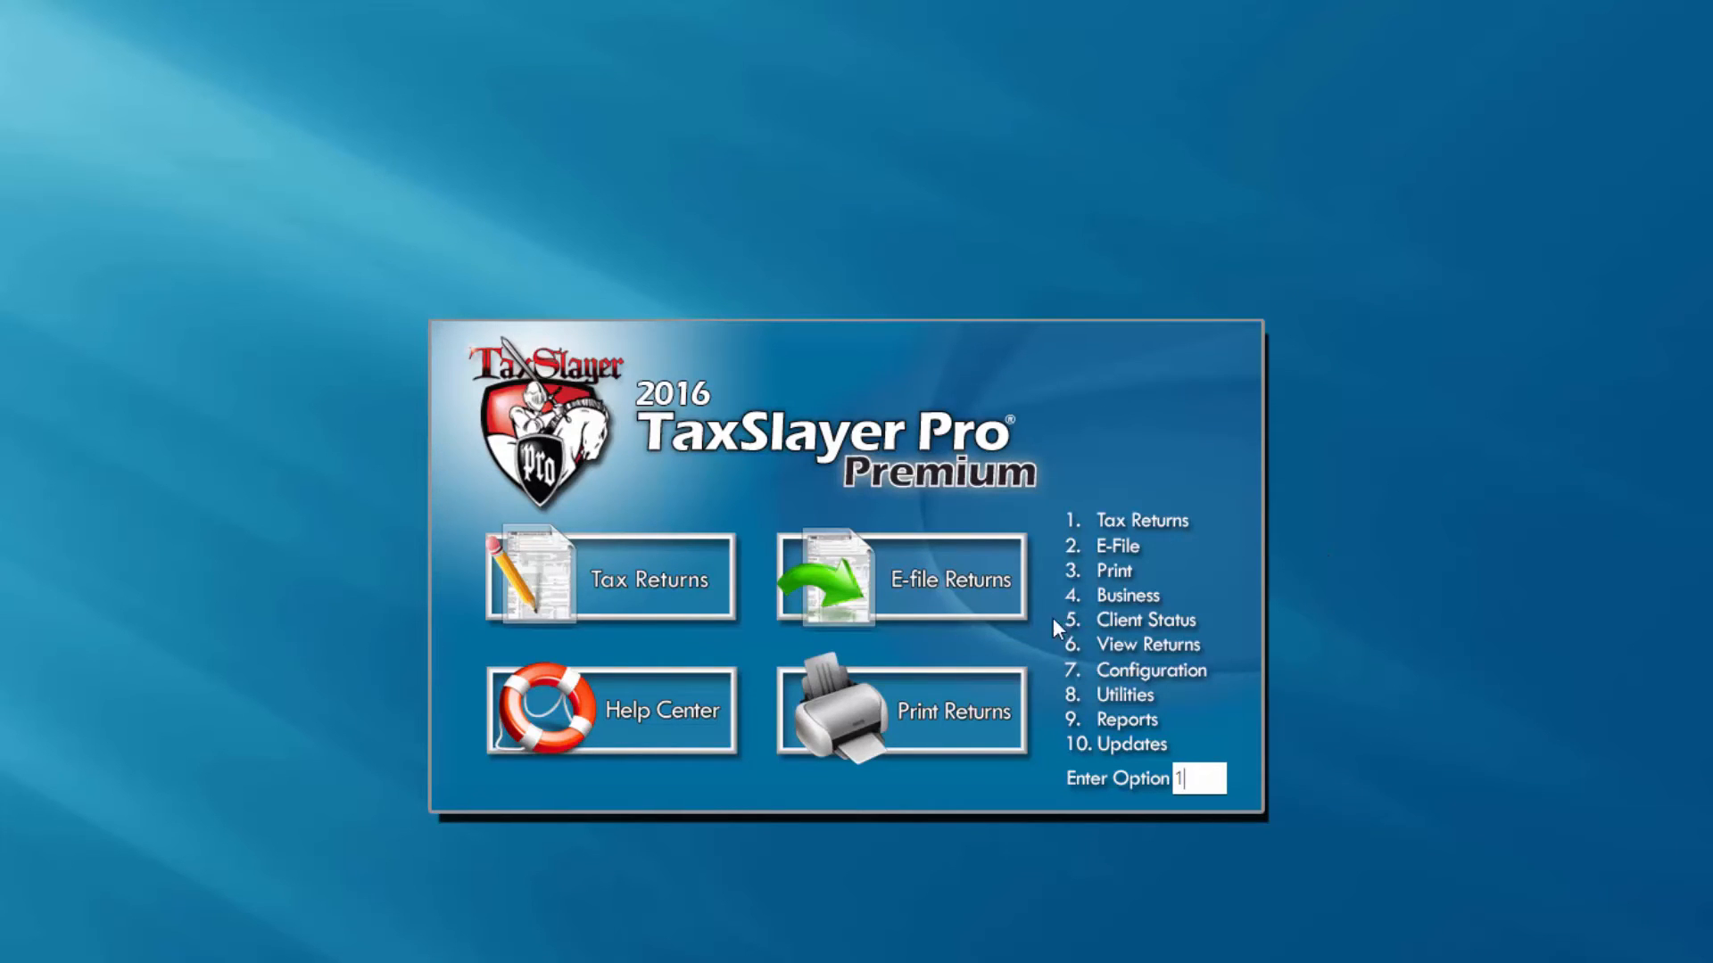
pyautogui.click(914, 597)
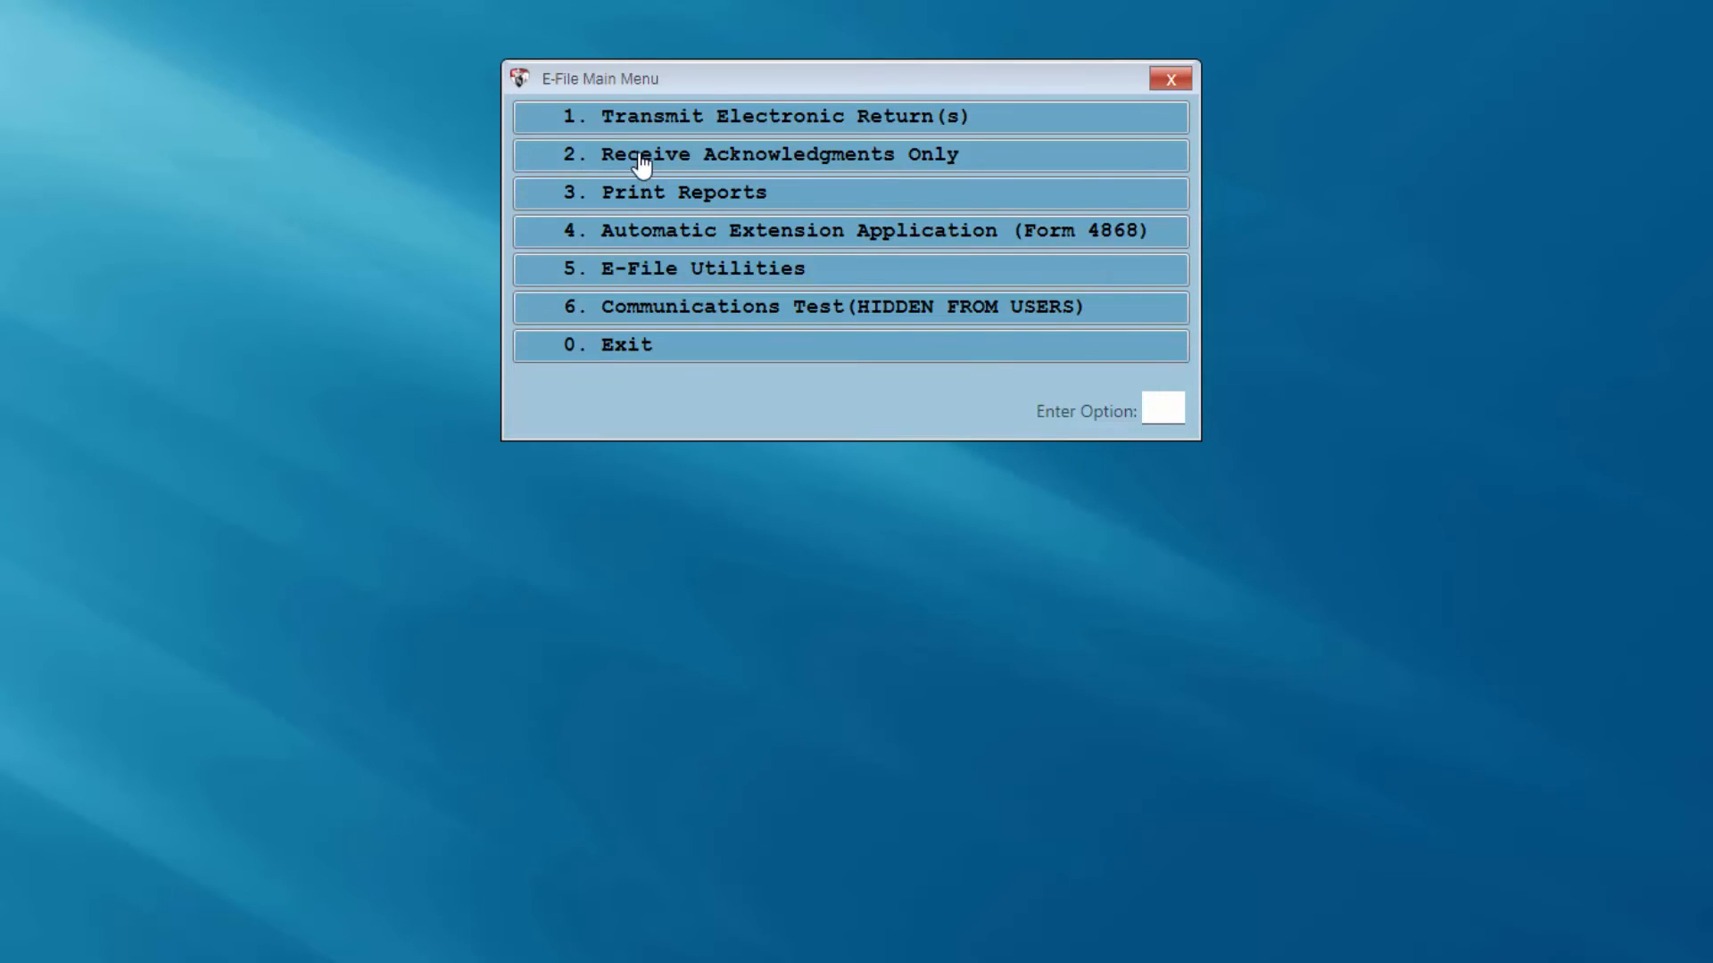
pyautogui.click(730, 162)
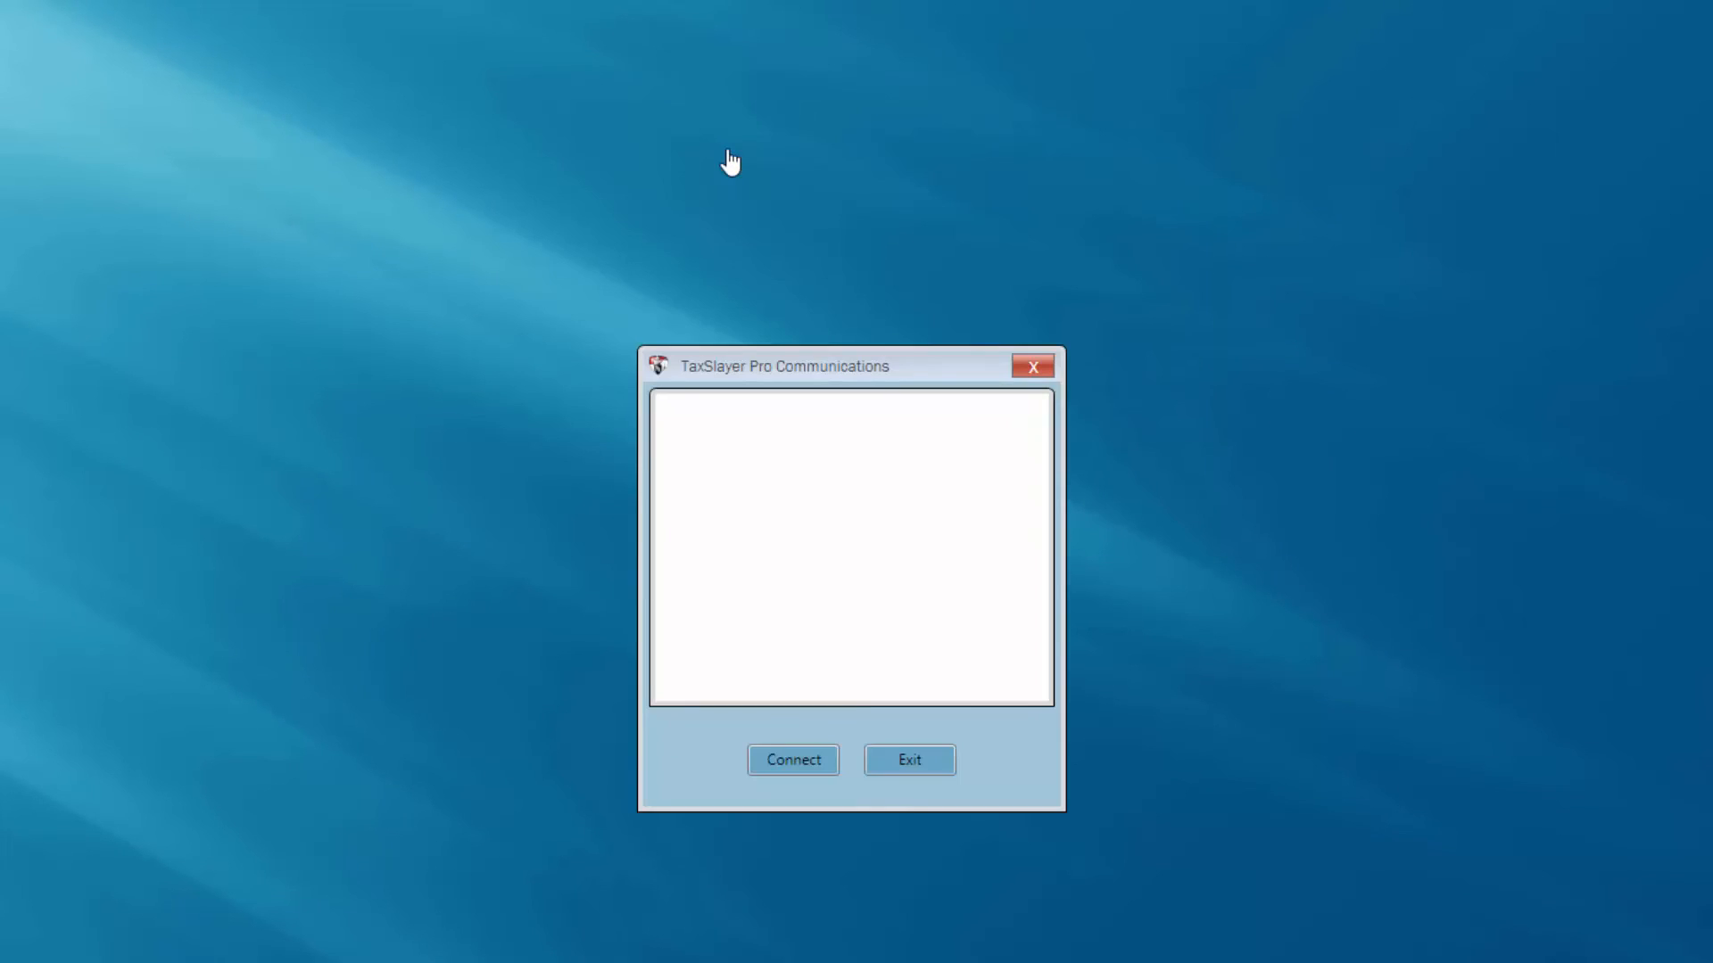